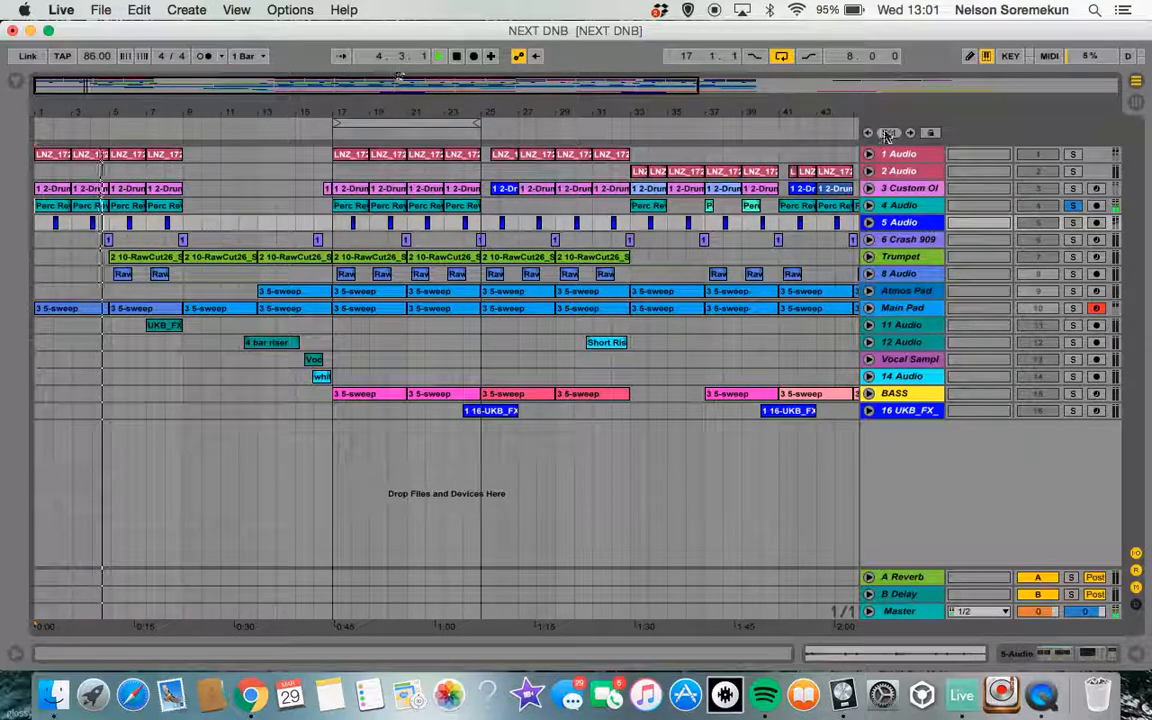
Stop playback, take the 4 Audio track out of solo and play the arrangement.
{"action": "key", "text": "space"}
{"action": "left_click", "coordinate": [1072, 206]}
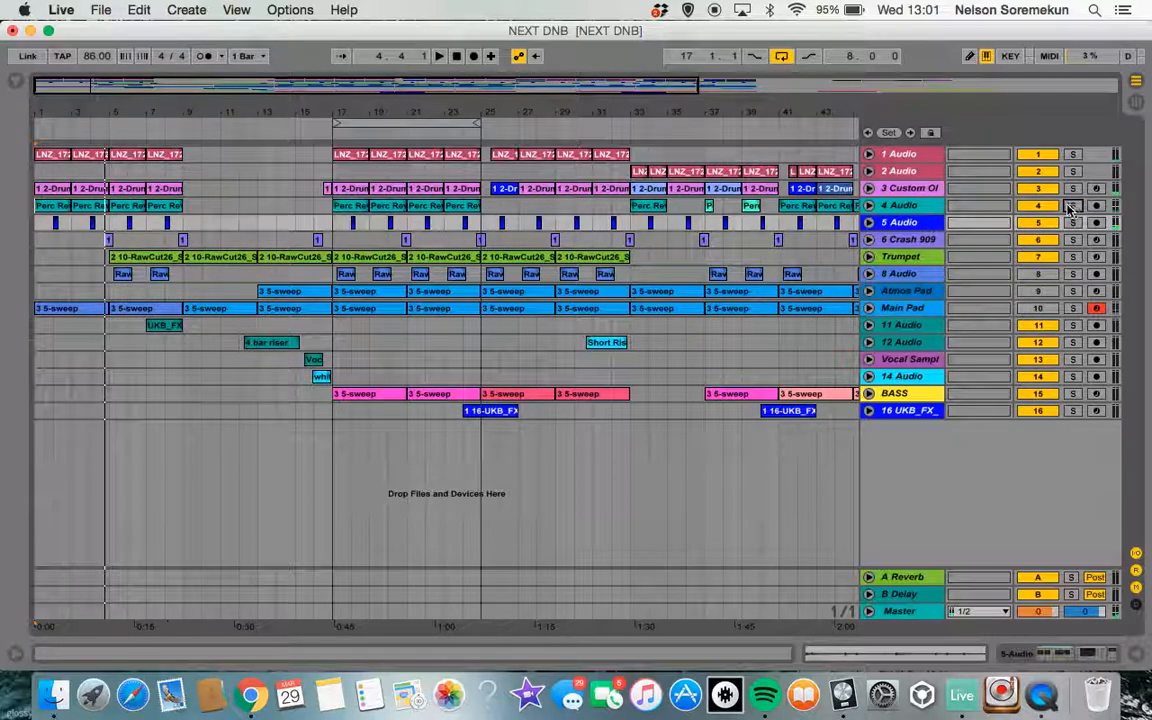
{"action": "left_click", "coordinate": [437, 57]}
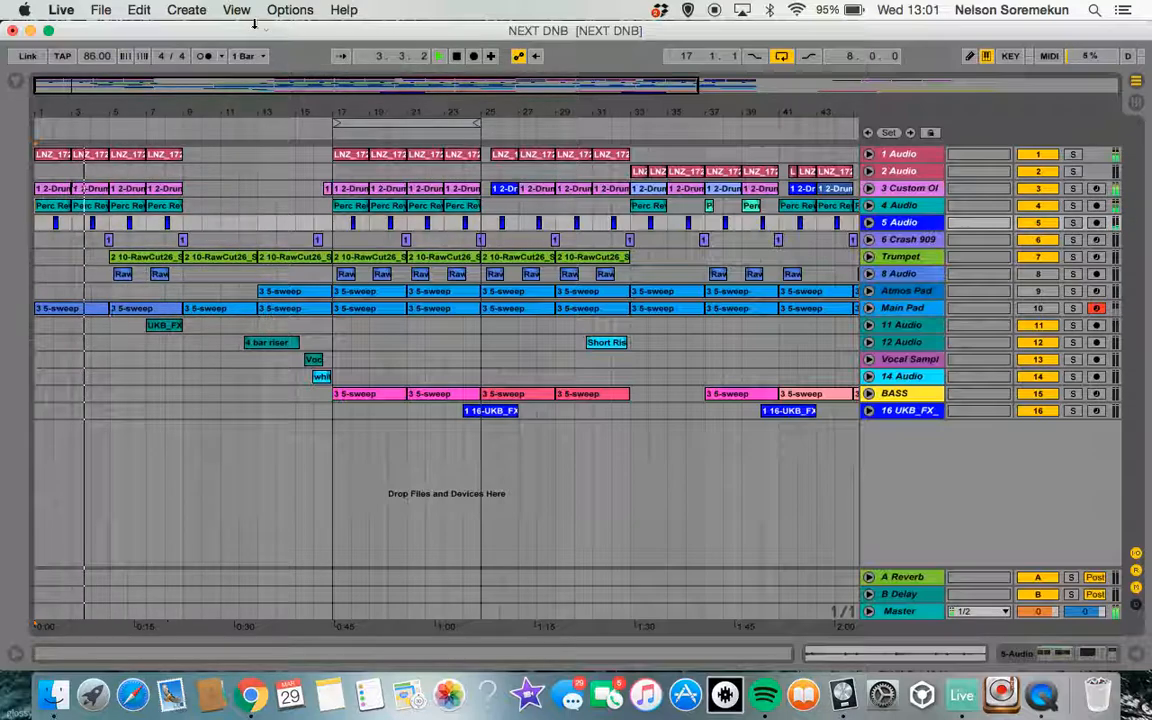
Activate the 8 Audio, Atmos Pad and Main Pad tracks and restart the arrangement from the beginning.
{"action": "left_click_drag", "start_coordinate": [240, 91], "coordinate": [240, 74]}
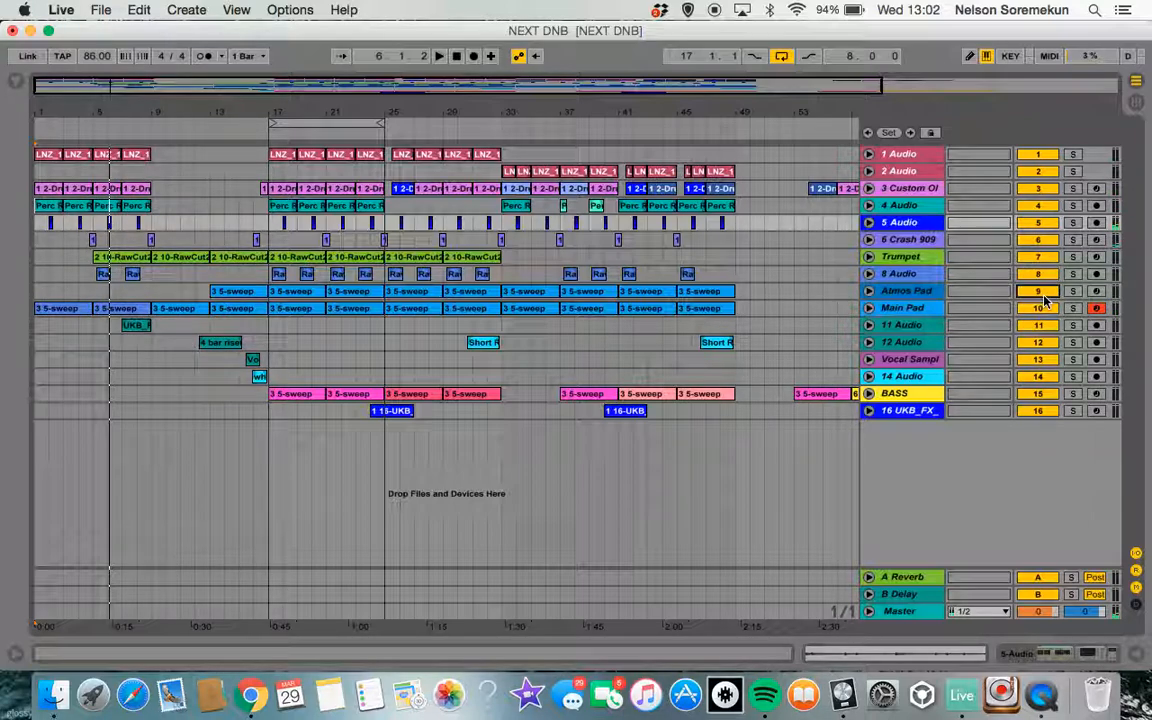
{"action": "left_click", "coordinate": [455, 56]}
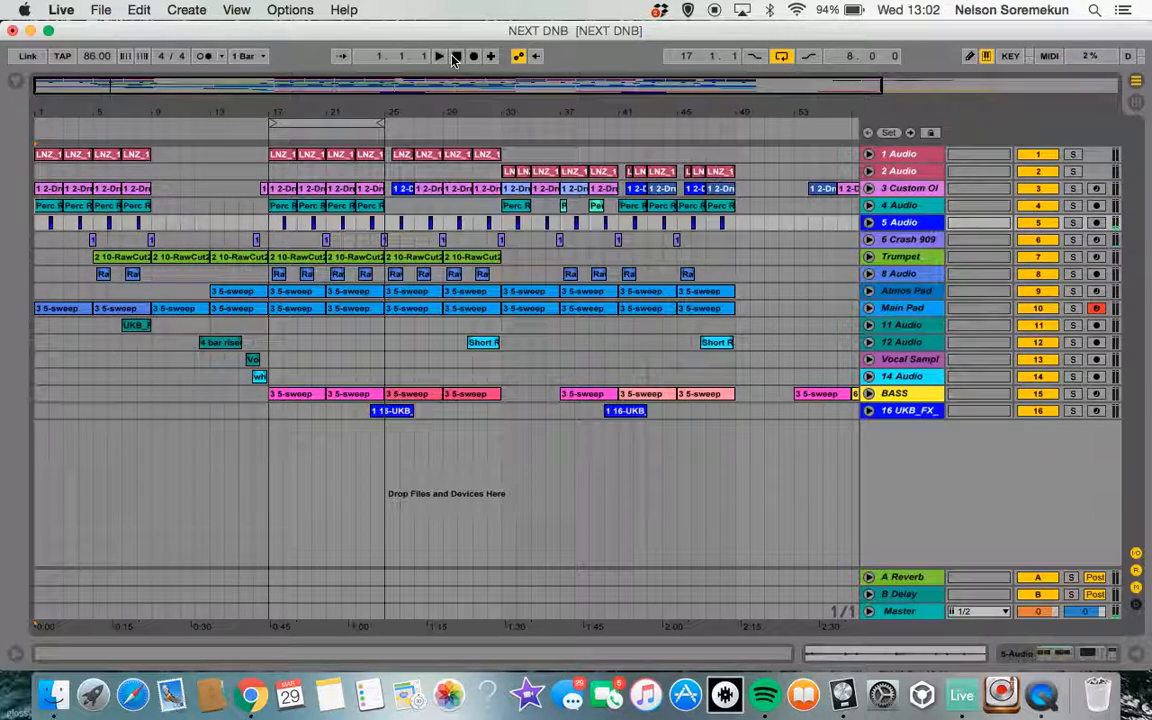
{"action": "left_click", "coordinate": [439, 57]}
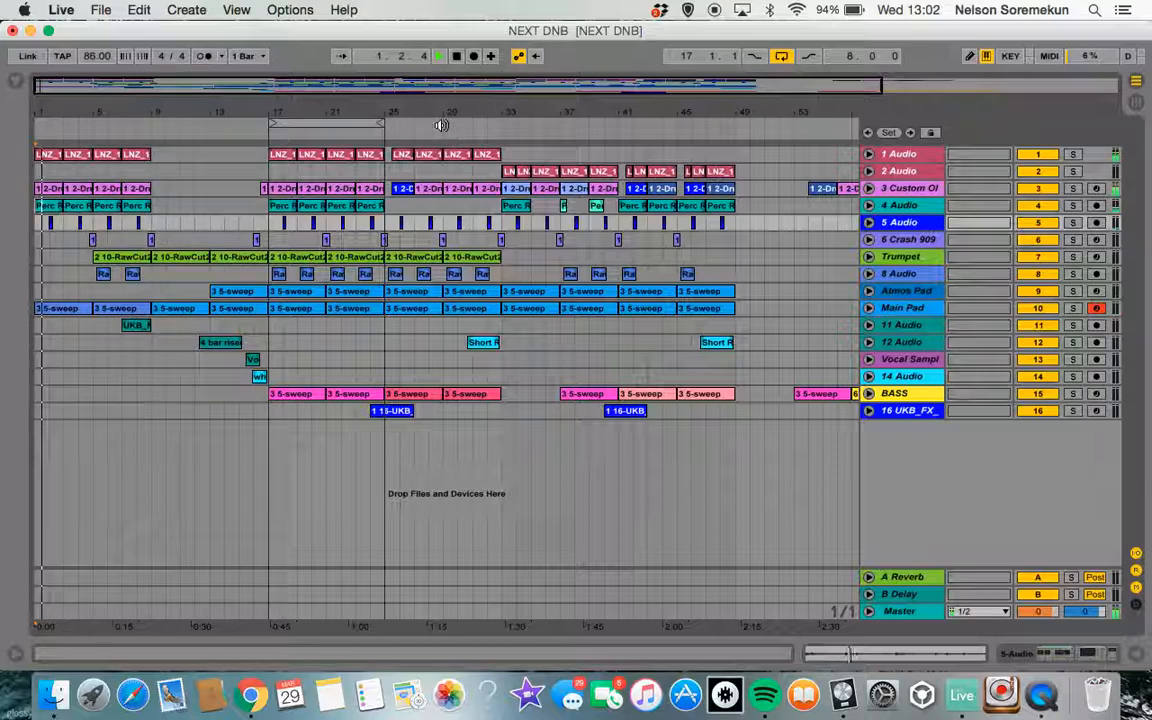
Examine the Master track's effect chain in the mixer during playback, and return to the arrangement.
{"action": "key", "text": "Tab"}
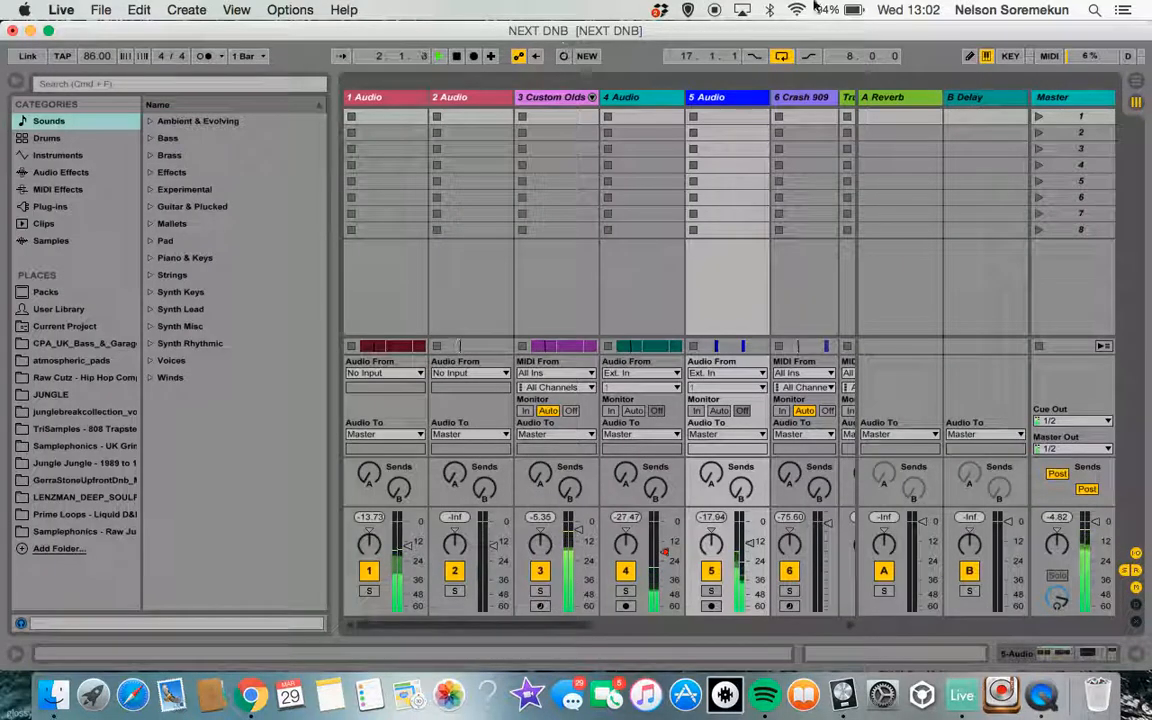
{"action": "double_click", "coordinate": [1055, 97]}
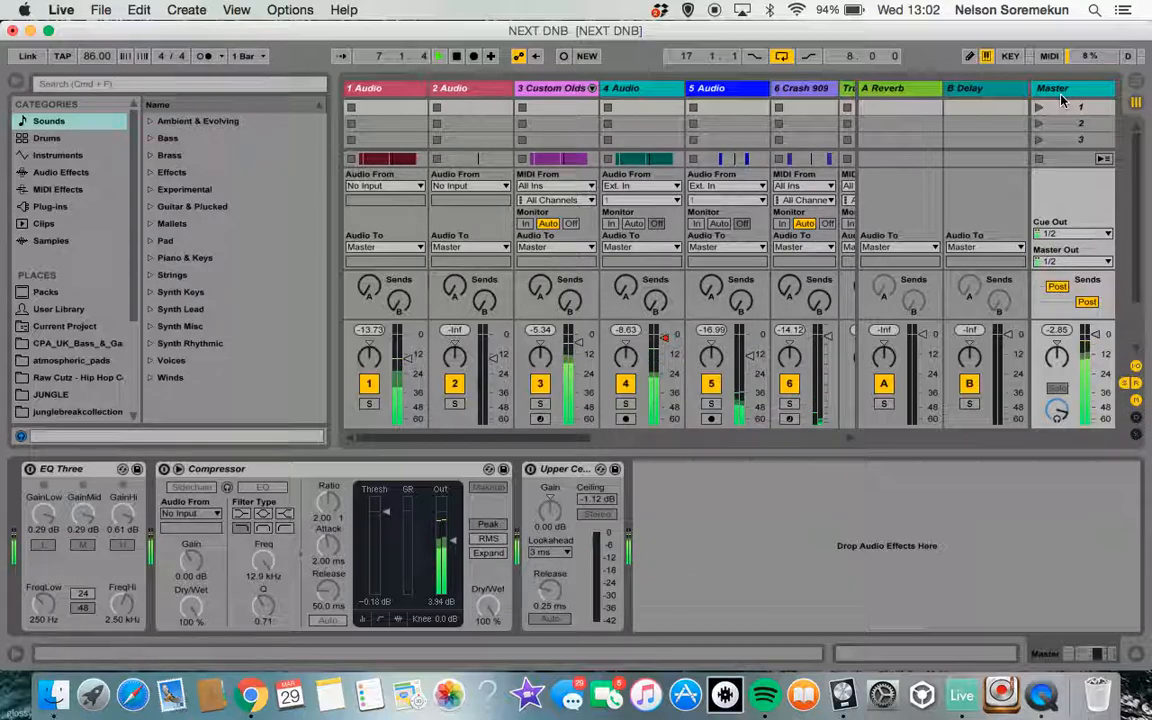
{"action": "key", "text": "Tab"}
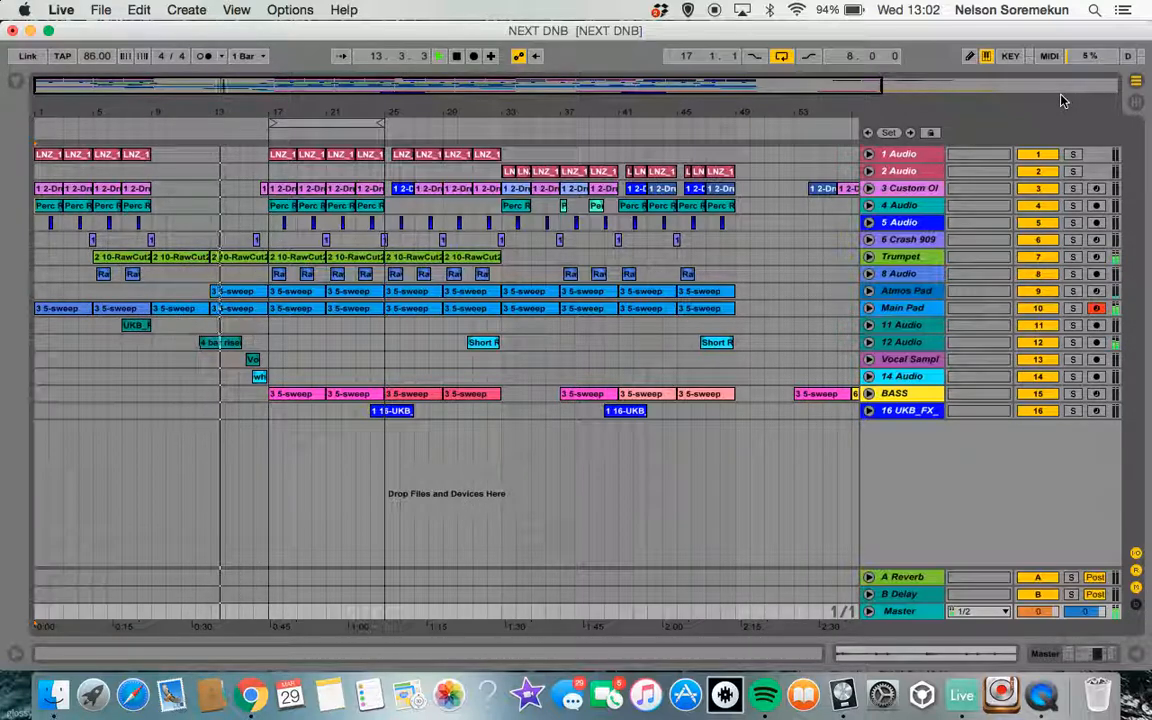
Set the loop to the two-bar drum clip at bar 21 on the 3 Custom Oldschool track and audition it in the mixer.
{"action": "left_click", "coordinate": [782, 57]}
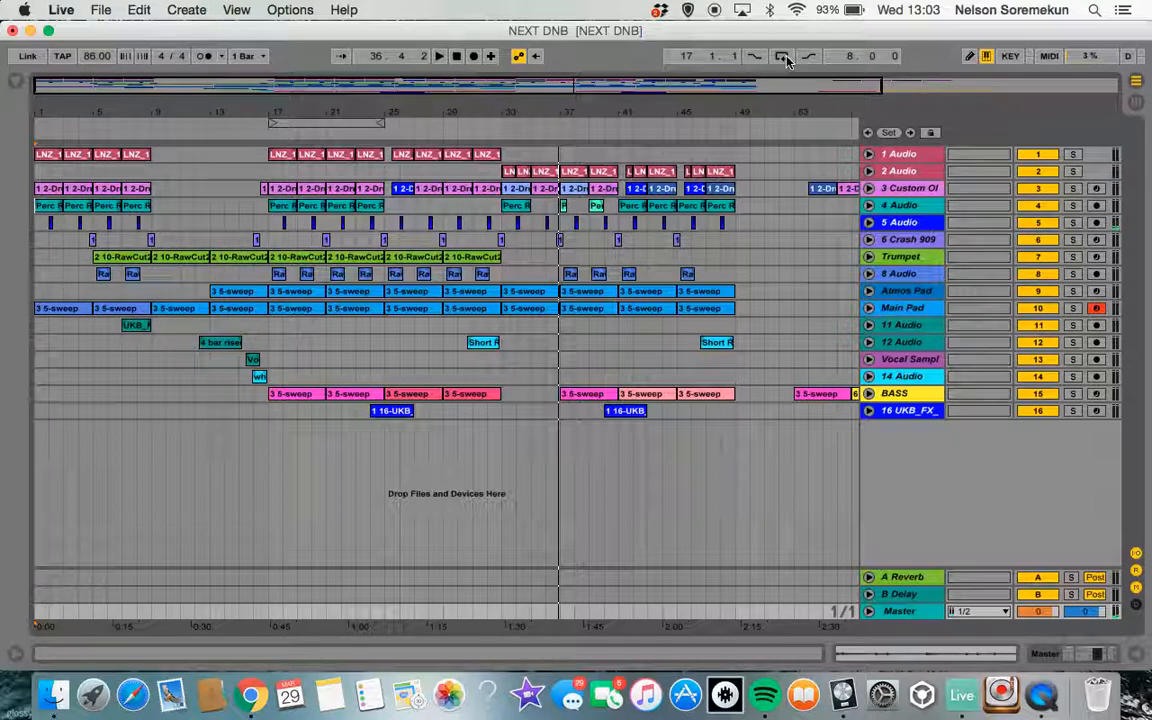
{"action": "left_click", "coordinate": [335, 188]}
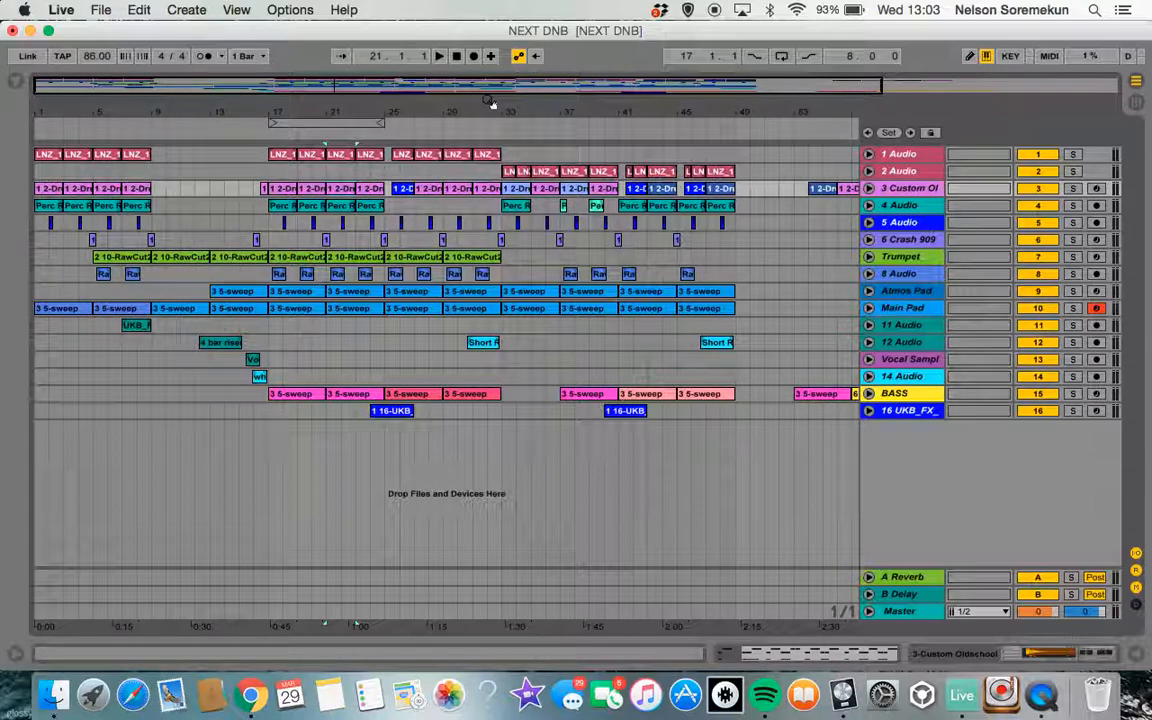
{"action": "key", "text": "super+l"}
{"action": "key", "text": "space"}
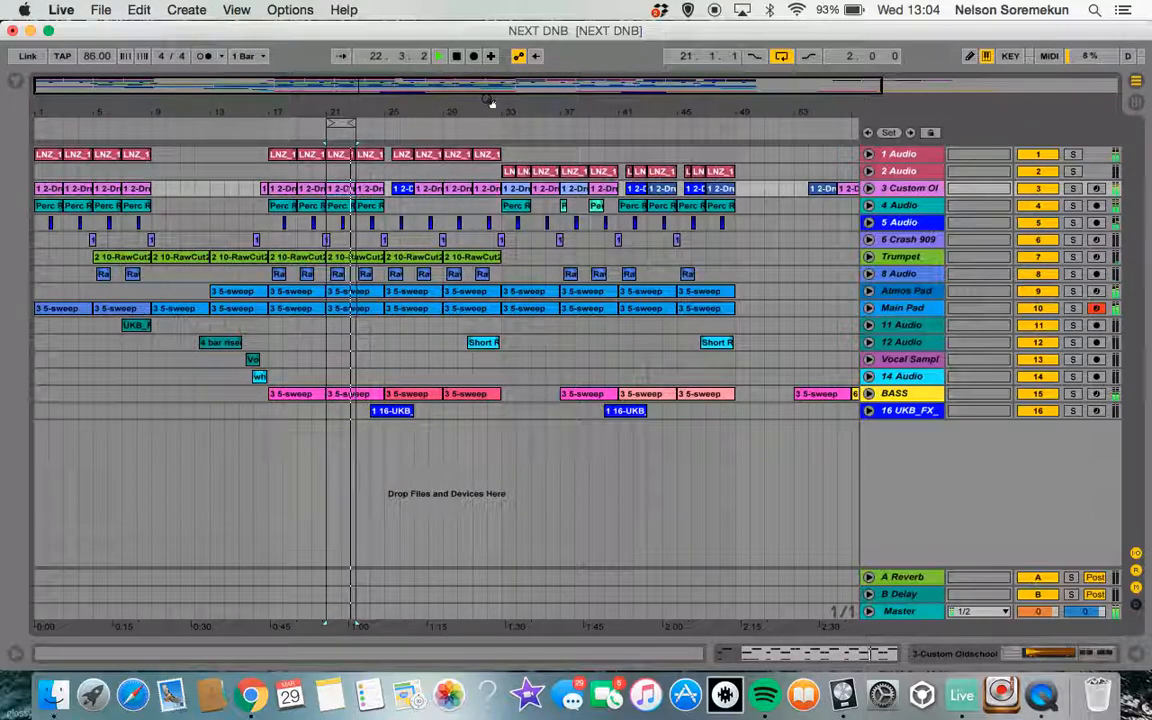
{"action": "key", "text": "Tab"}
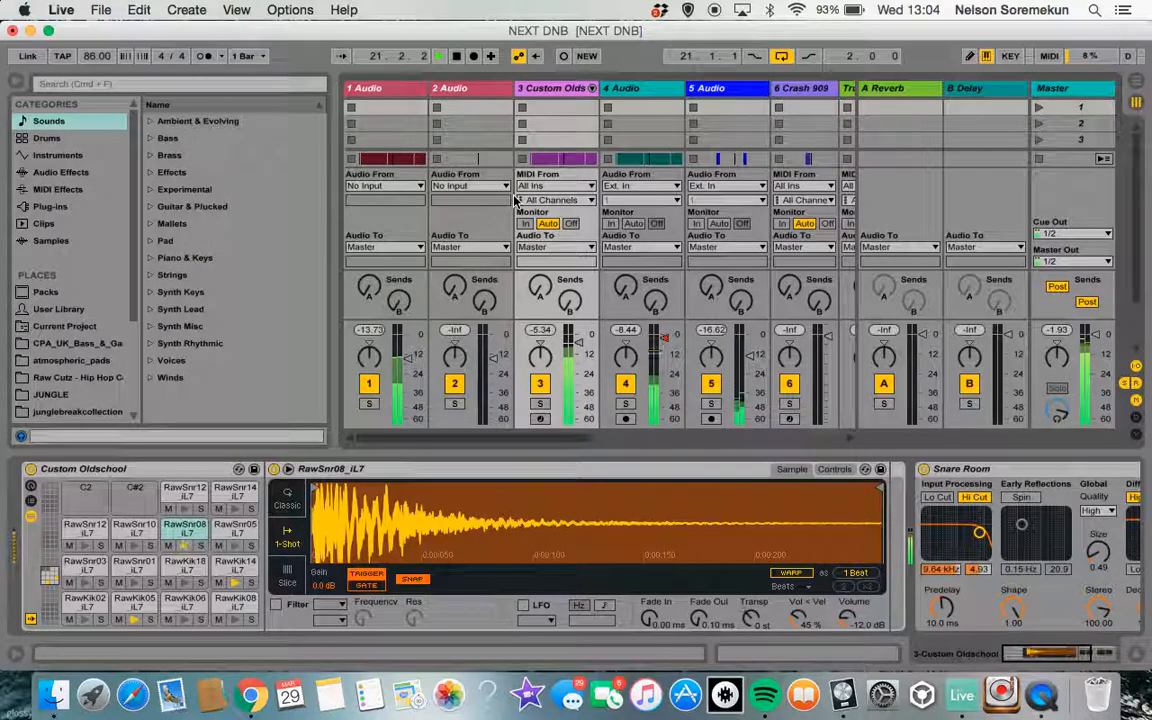
{"action": "key", "text": "space"}
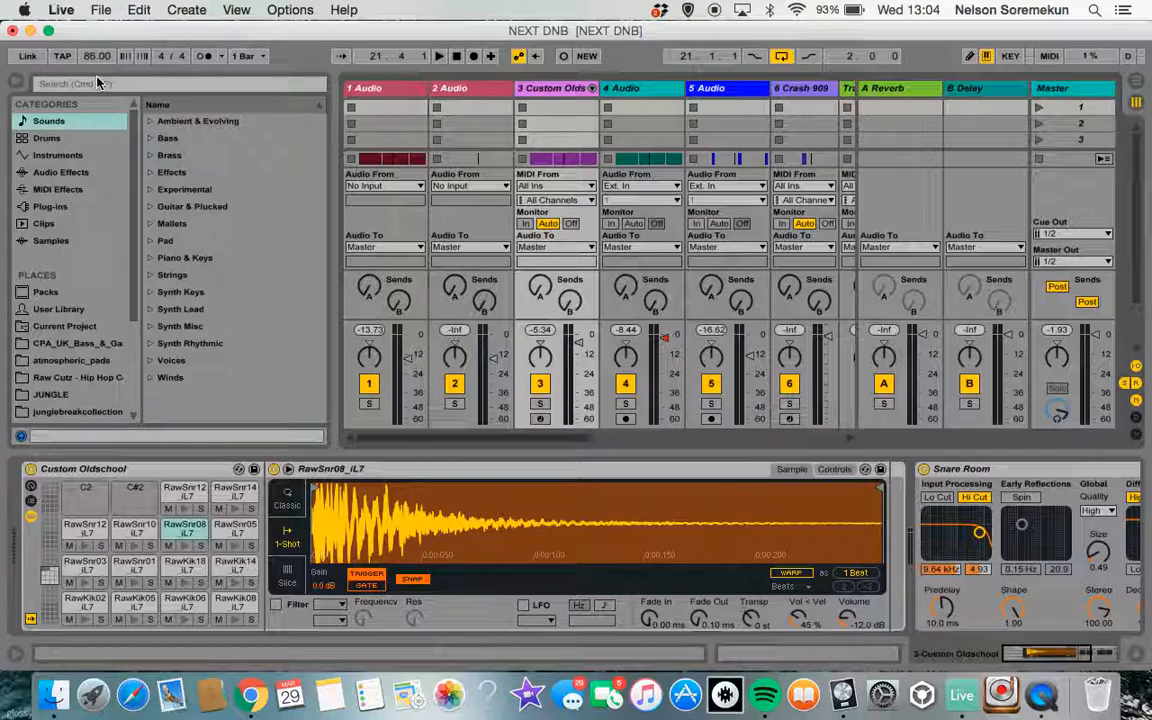
Solo the 1 Audio track, unfold its waveform in the arrangement and play the looped section.
{"action": "left_click", "coordinate": [369, 405]}
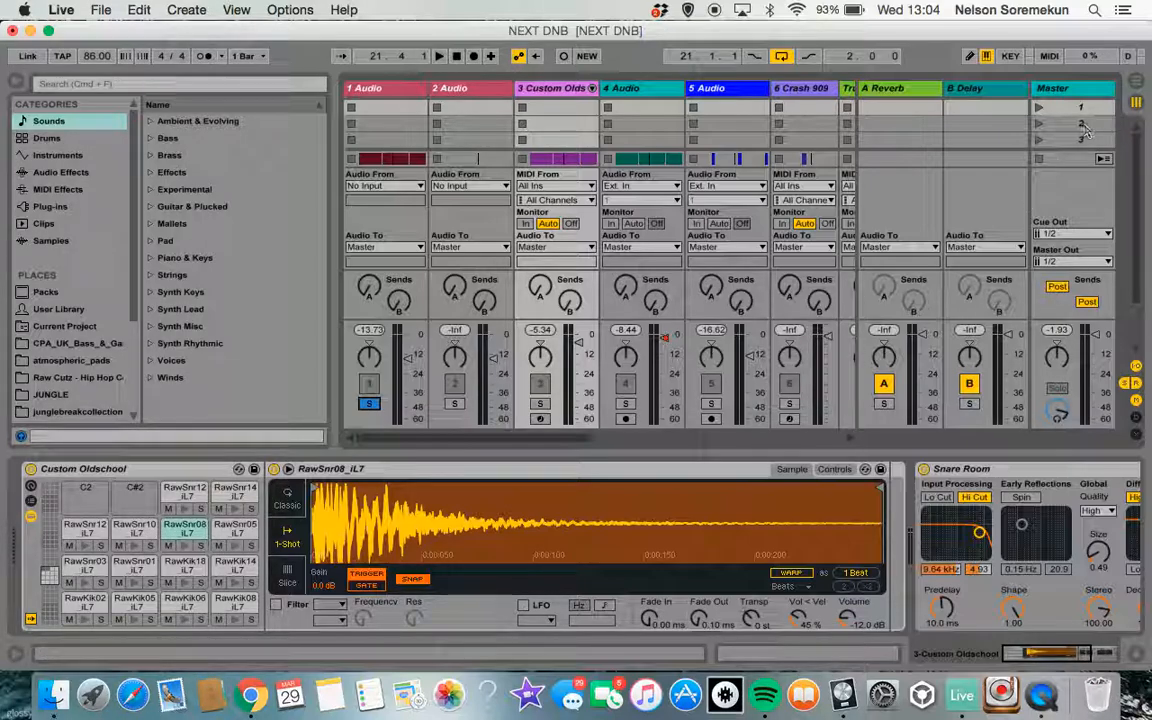
{"action": "key", "text": "Tab"}
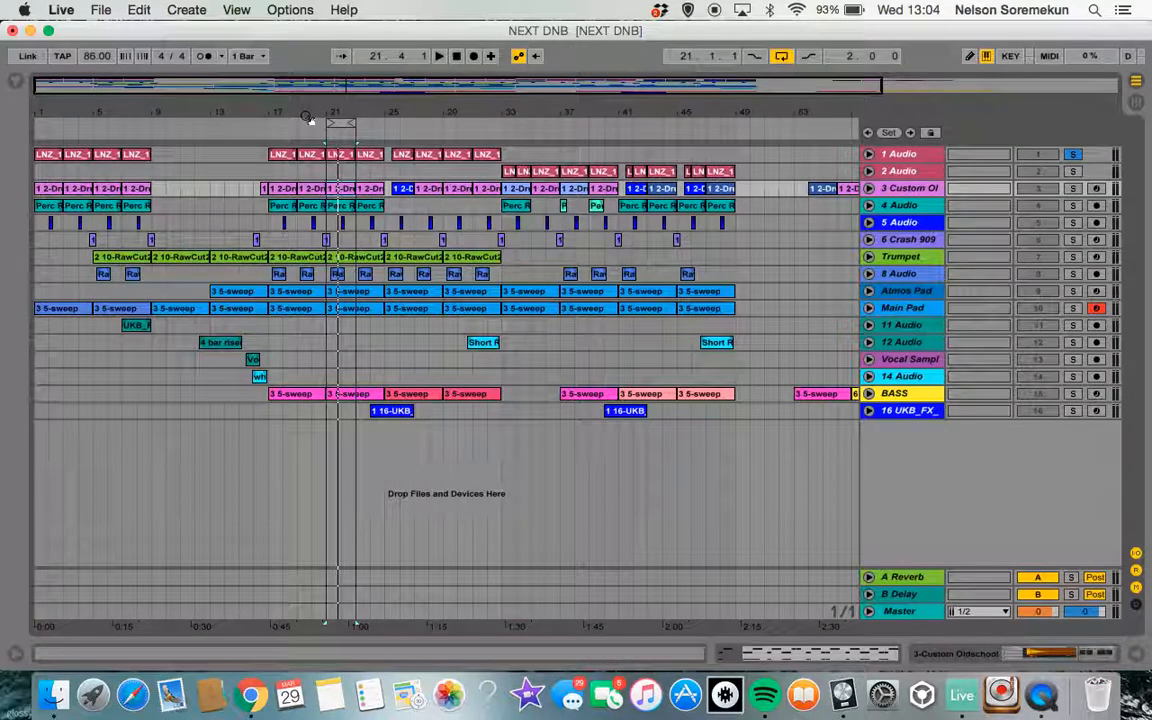
{"action": "left_click_drag", "start_coordinate": [343, 89], "coordinate": [343, 89]}
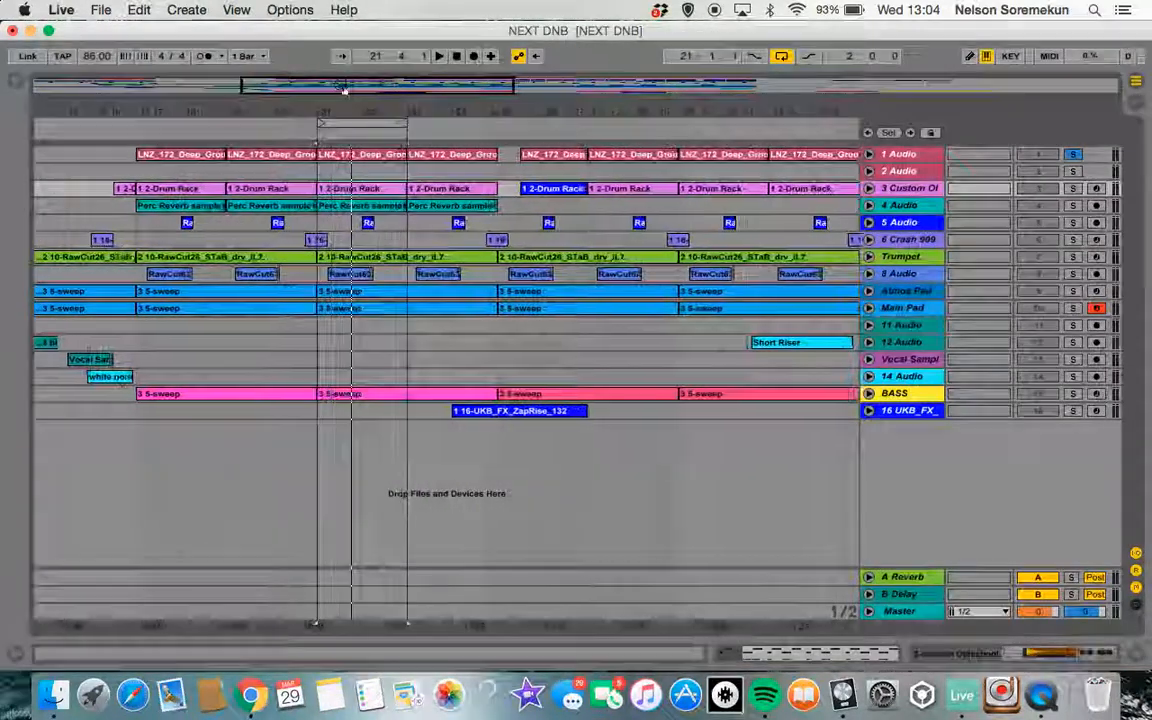
{"action": "left_click", "coordinate": [869, 155]}
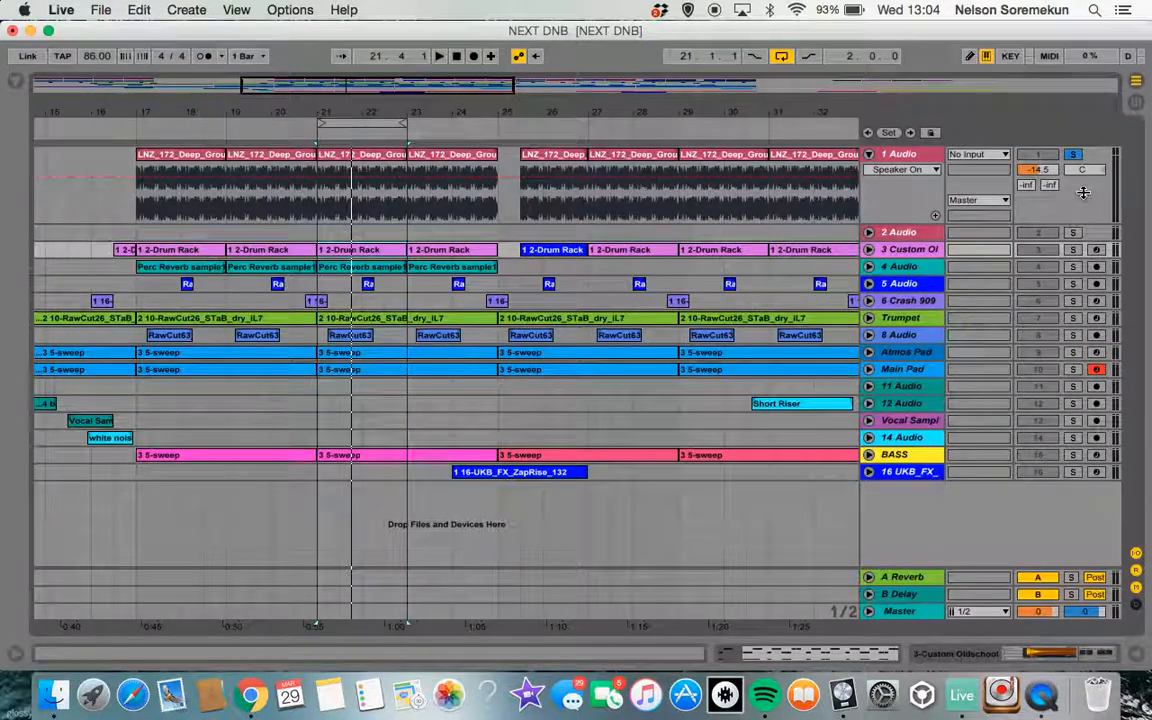
{"action": "key", "text": "space"}
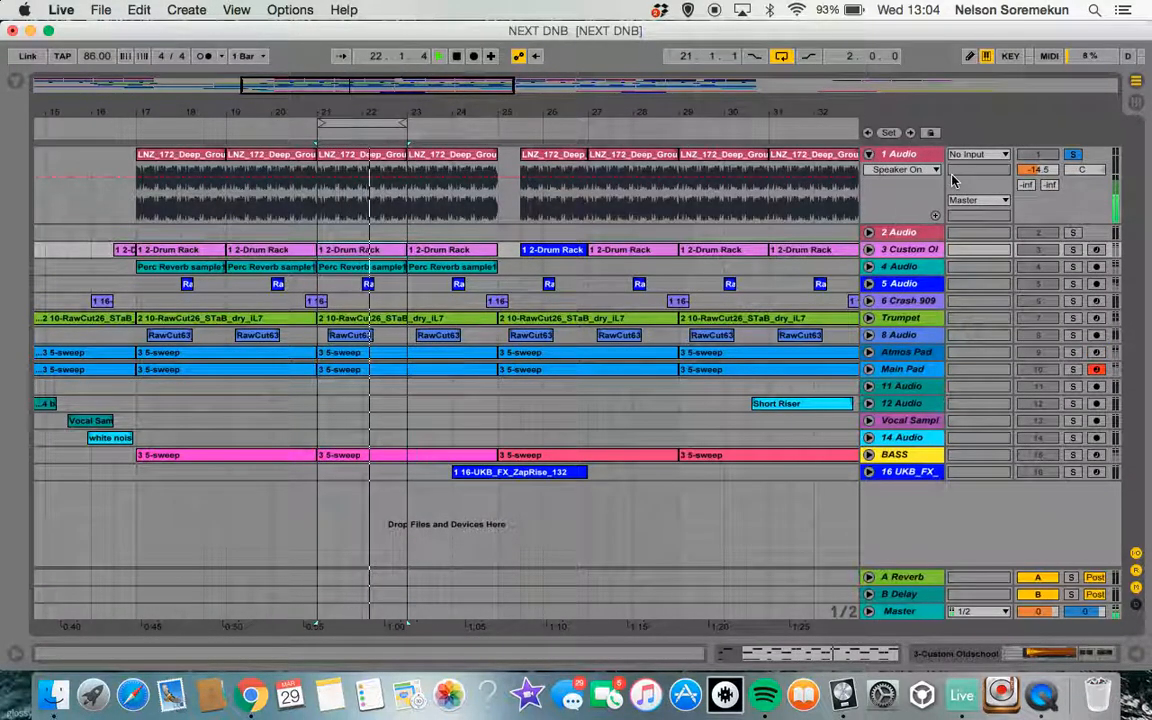
Inspect the 1 Audio clip at bar 21 and compare the full mix with the soloed track in the mixer.
{"action": "double_click", "coordinate": [338, 158]}
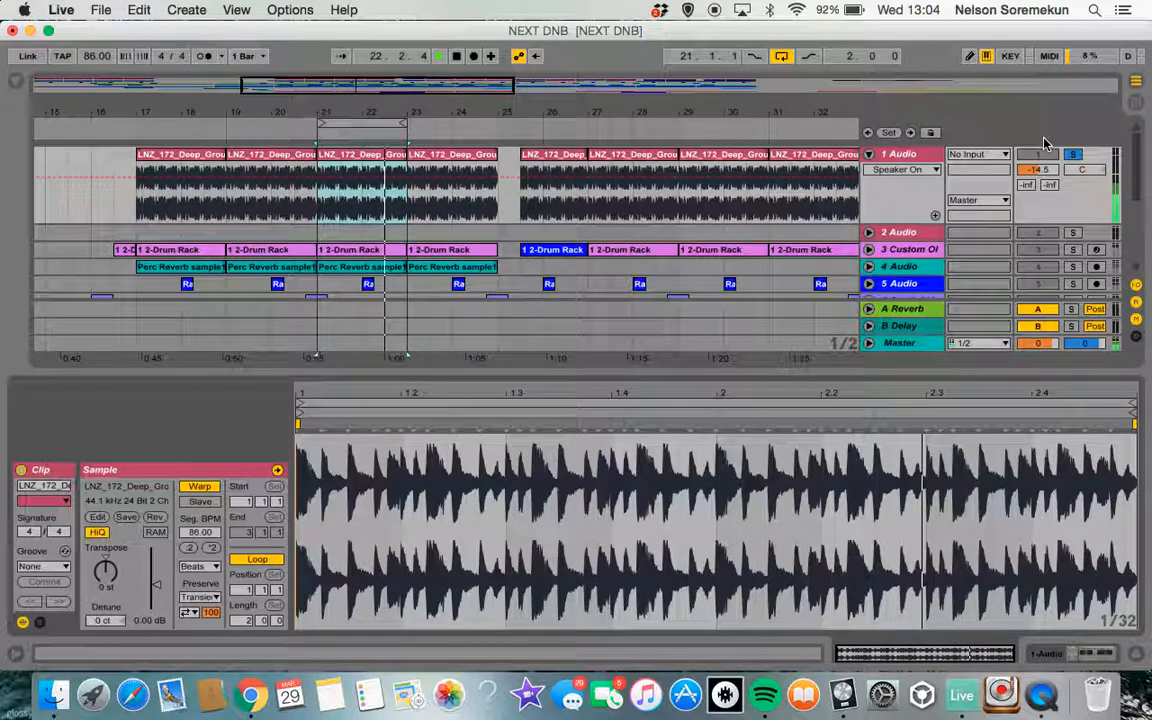
{"action": "key", "text": "Tab"}
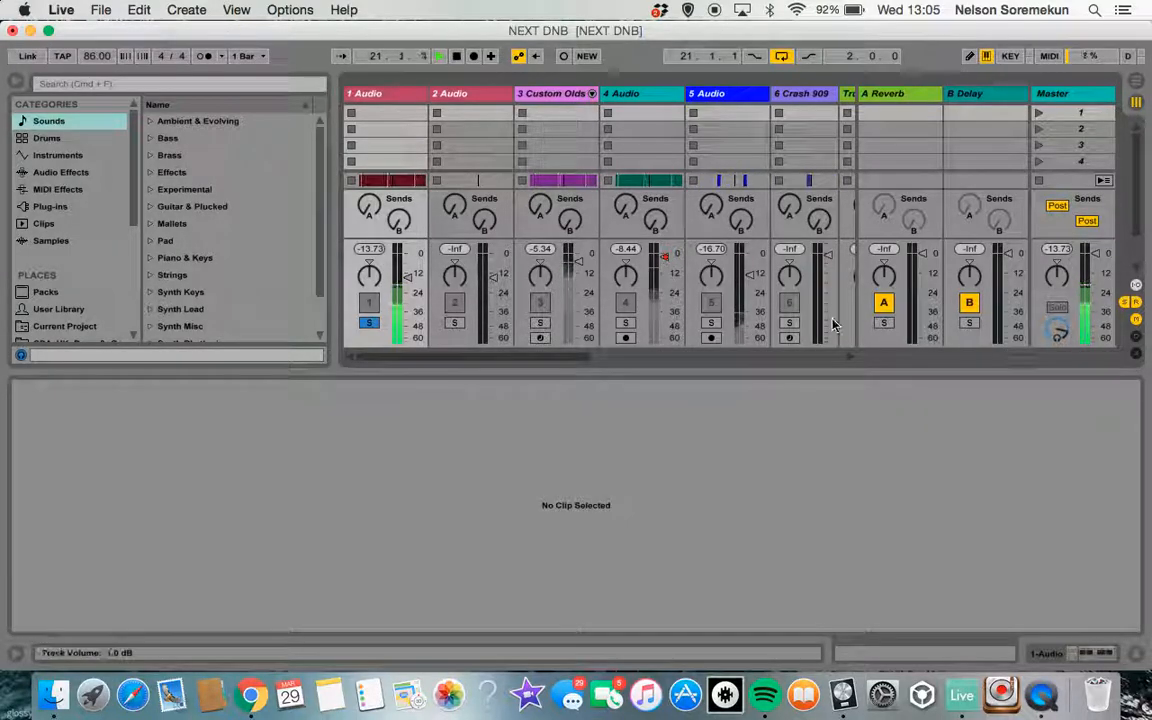
{"action": "left_click", "coordinate": [370, 325]}
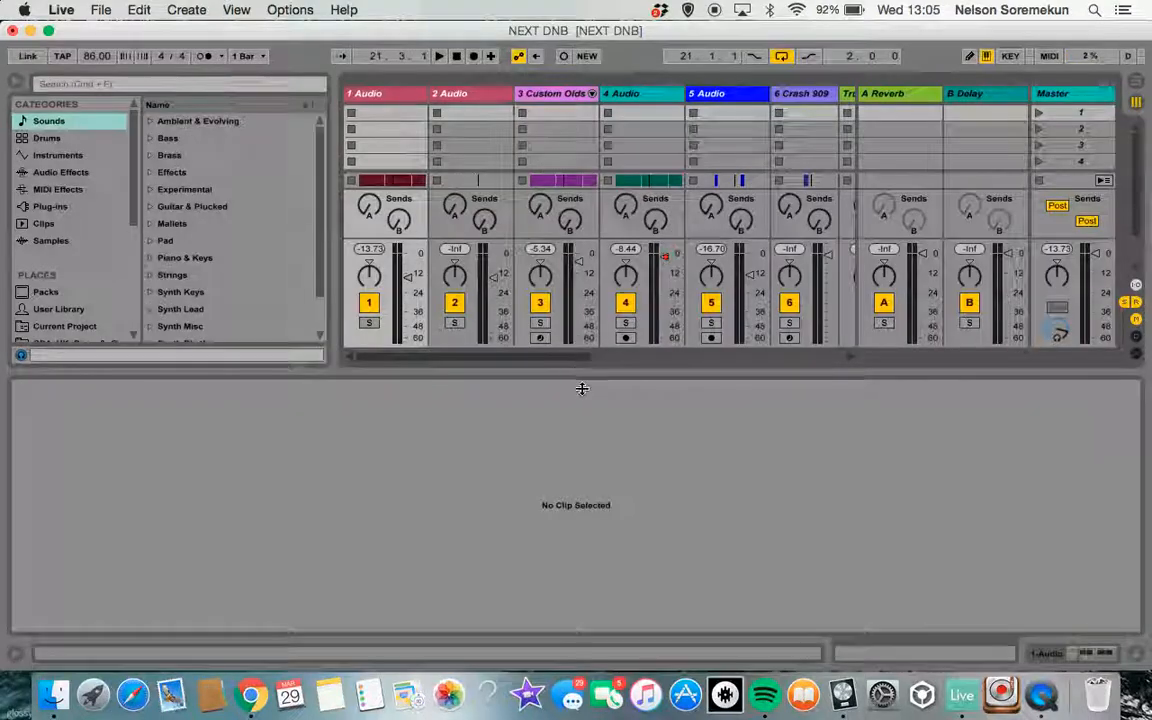
{"action": "left_click_drag", "start_coordinate": [581, 374], "coordinate": [579, 496]}
{"action": "key", "text": "space"}
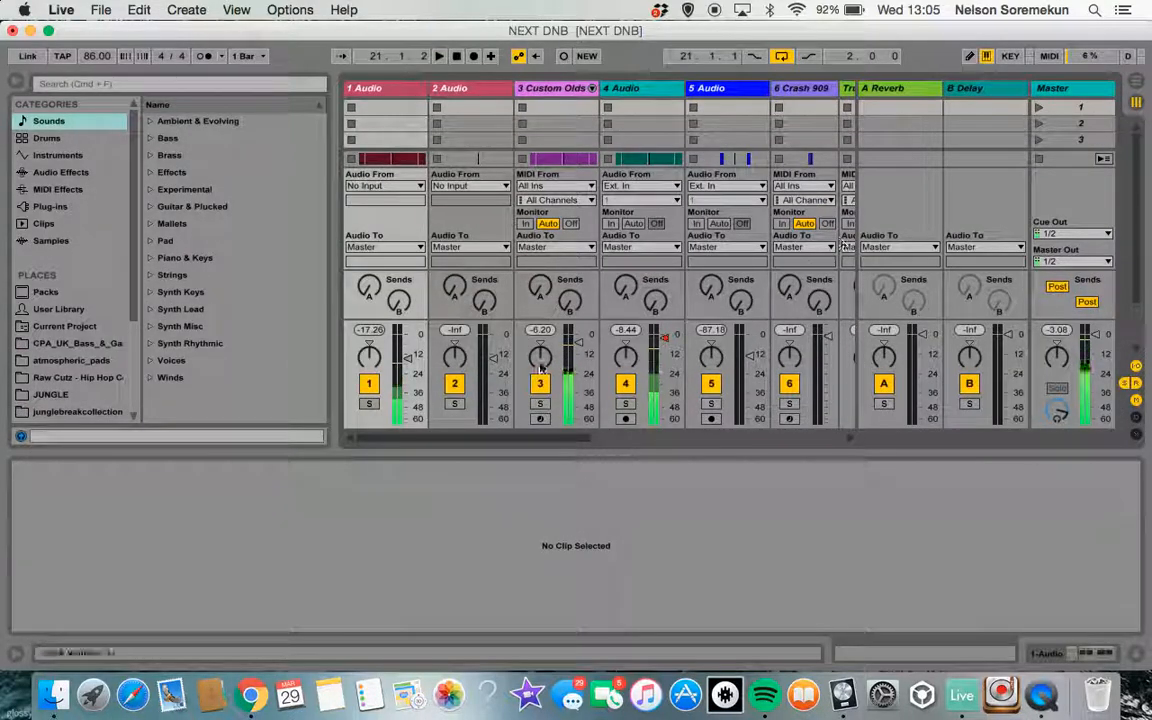
{"action": "left_click", "coordinate": [369, 404]}
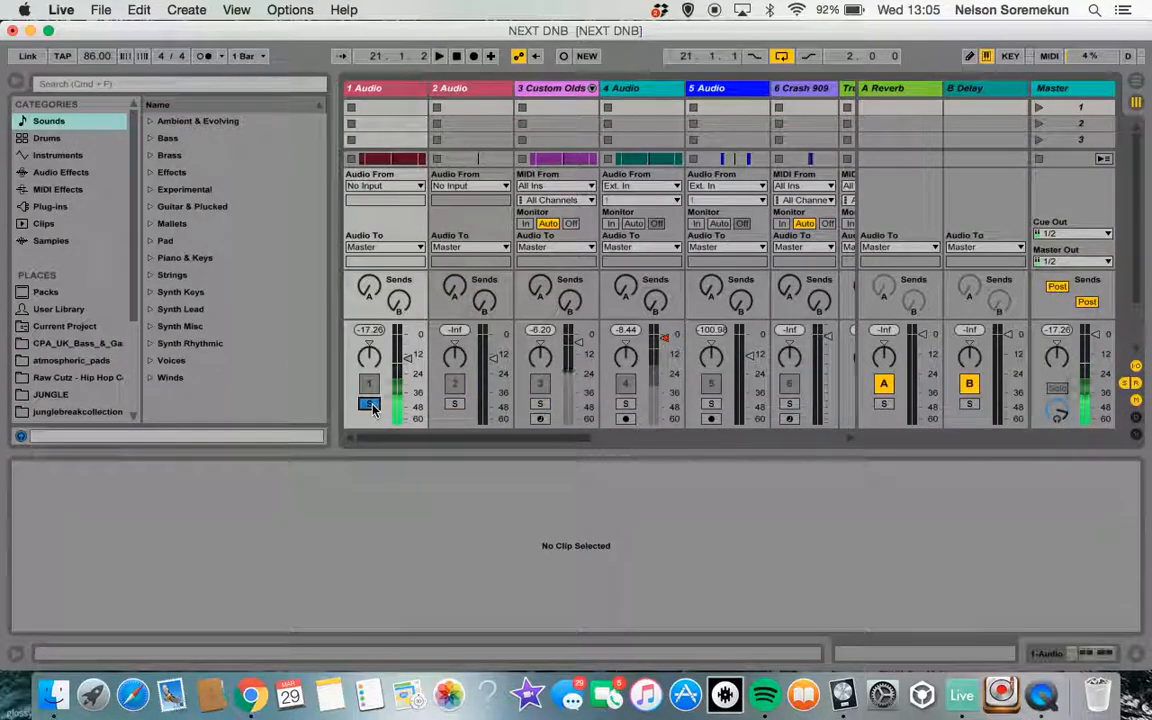
Bypass the Remove EQ and the Snare Room reverb on the 1 Audio track and play the loop.
{"action": "key", "text": "Tab"}
{"action": "left_click", "coordinate": [898, 154]}
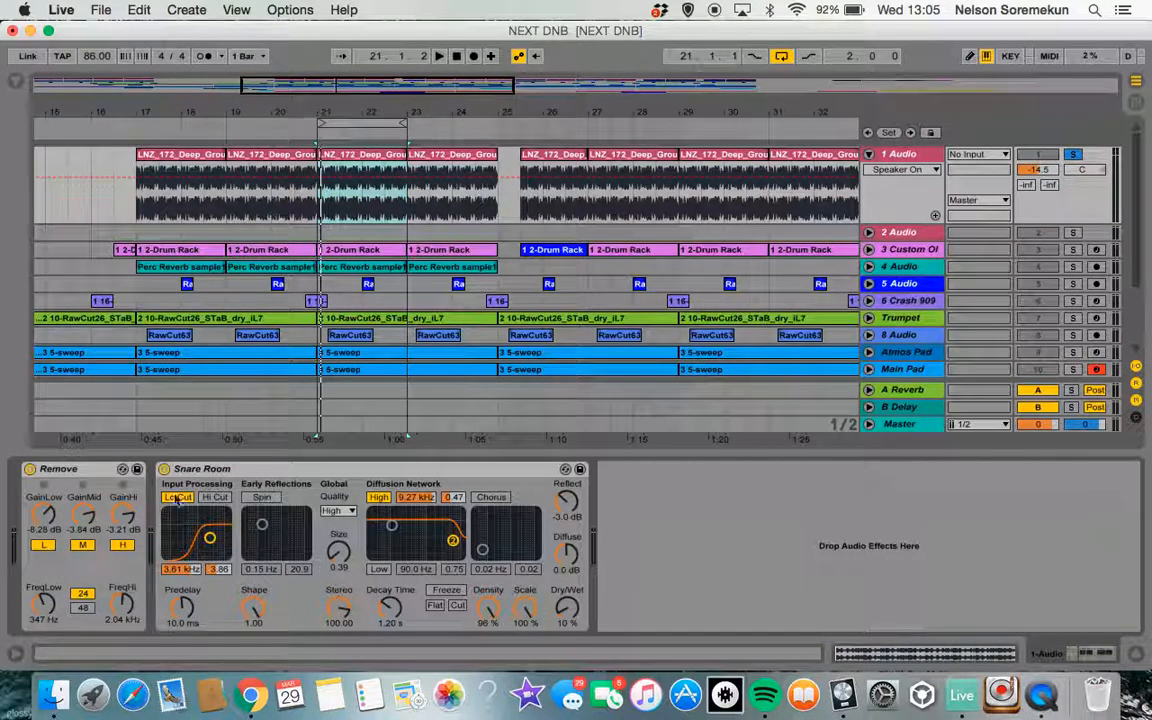
{"action": "left_click", "coordinate": [29, 469]}
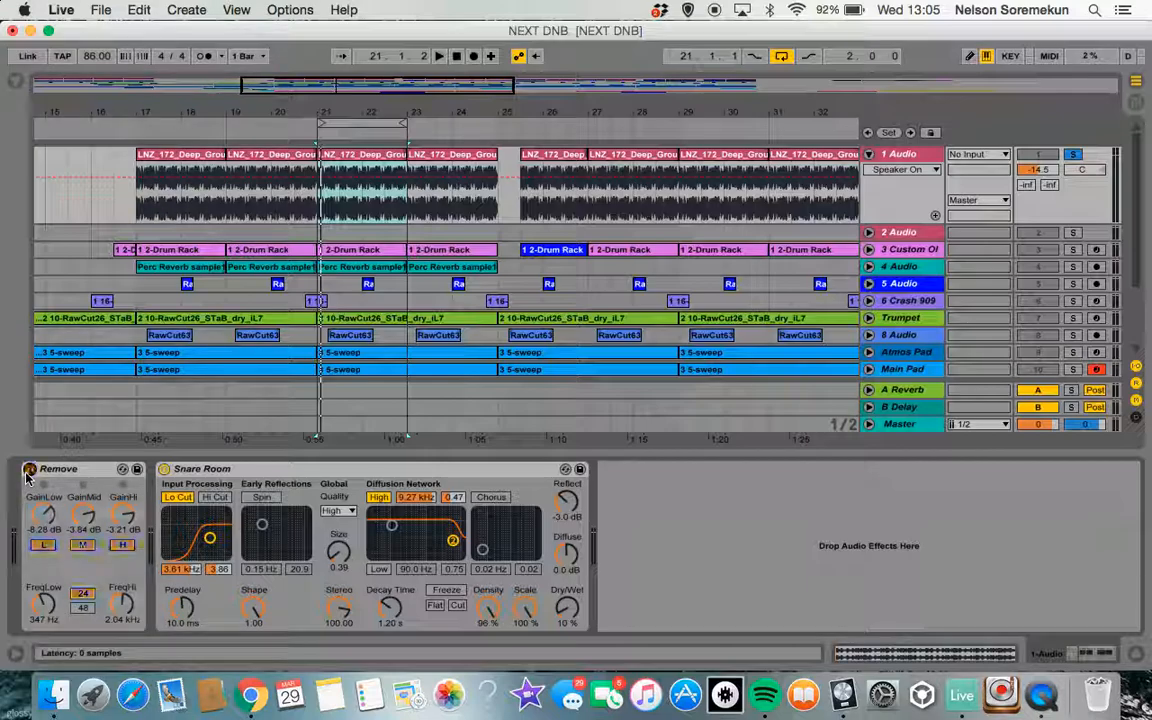
{"action": "left_click", "coordinate": [163, 469]}
{"action": "key", "text": "space"}
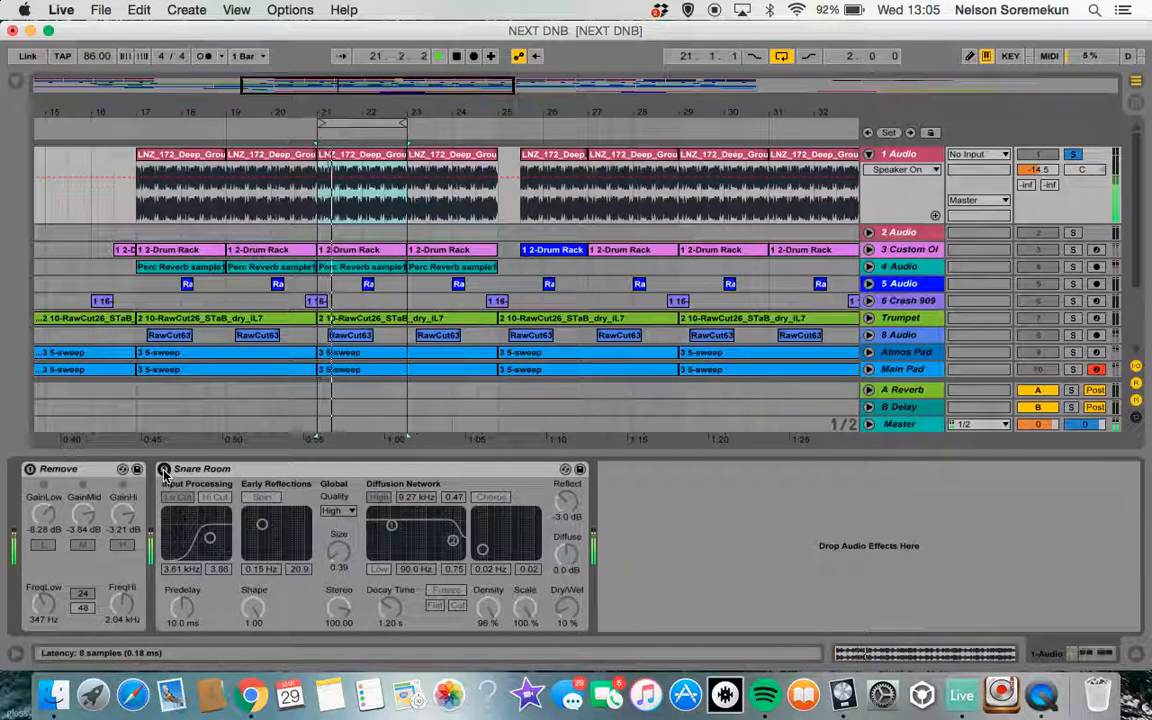
Compare the 1 Audio loop with the Snare Room reverb enabled and bypassed.
{"action": "left_click", "coordinate": [163, 469]}
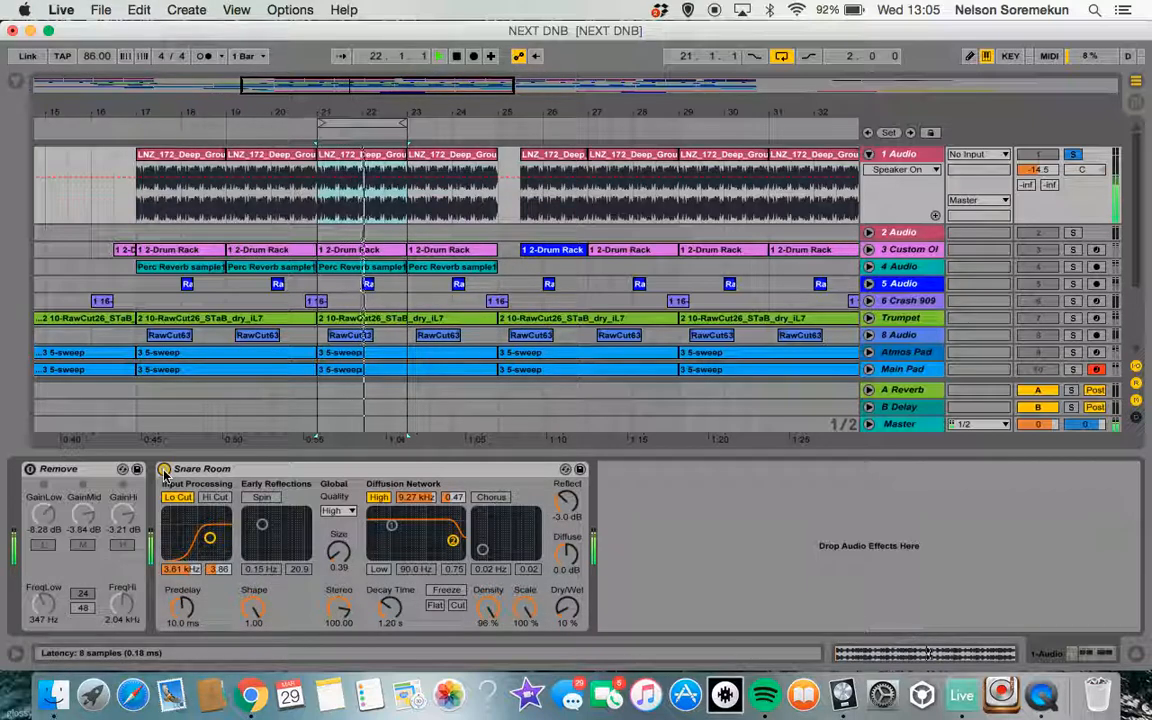
{"action": "left_click", "coordinate": [164, 470]}
{"action": "key", "text": "space"}
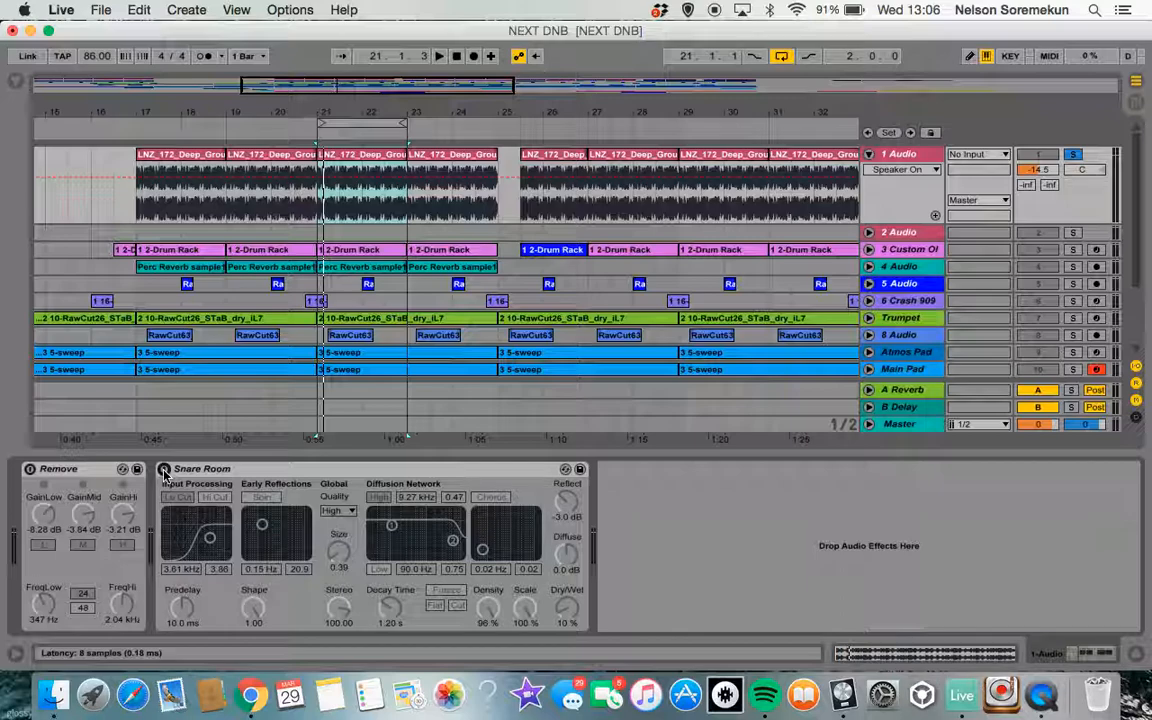
{"action": "key", "text": "space"}
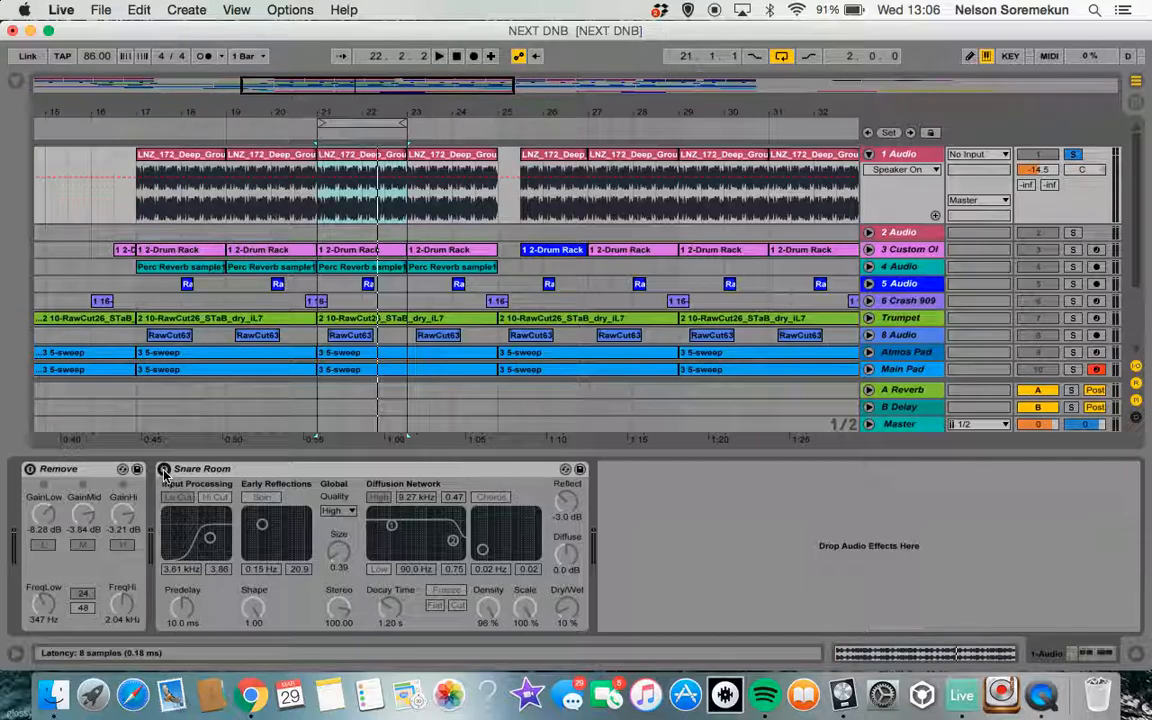
Solo the 3 Custom Oldschool drum track, play the loop and show the track's devices.
{"action": "left_click", "coordinate": [1073, 250]}
{"action": "key", "text": "space"}
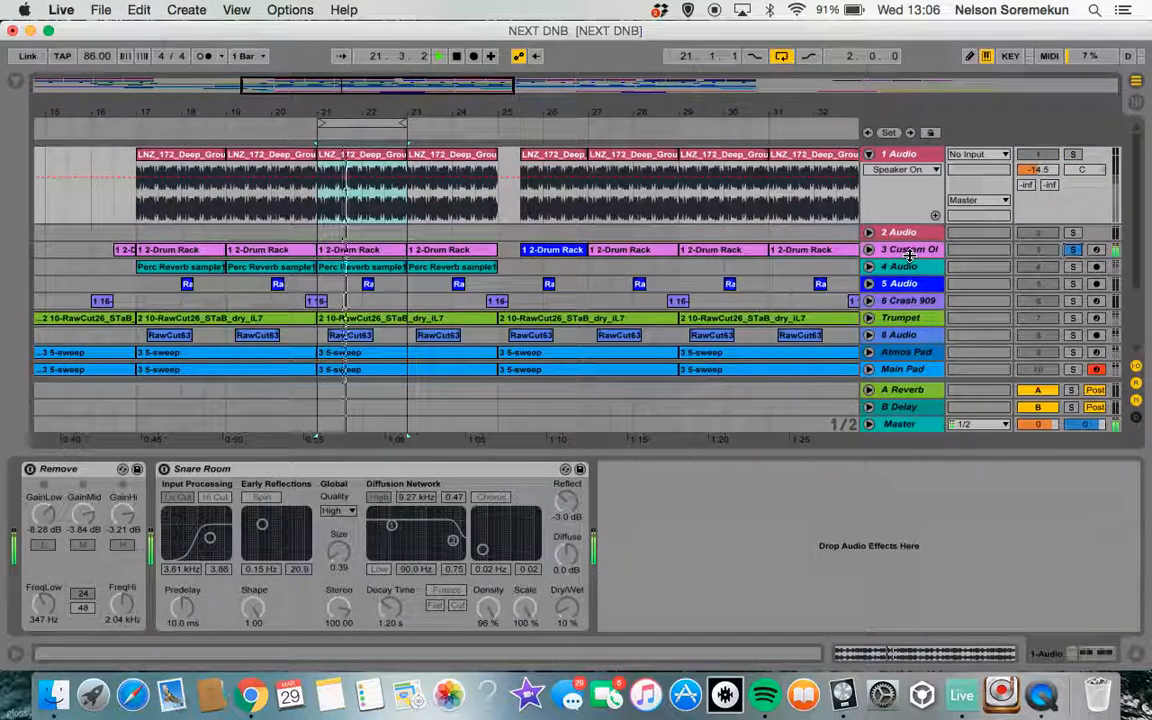
{"action": "left_click", "coordinate": [921, 254]}
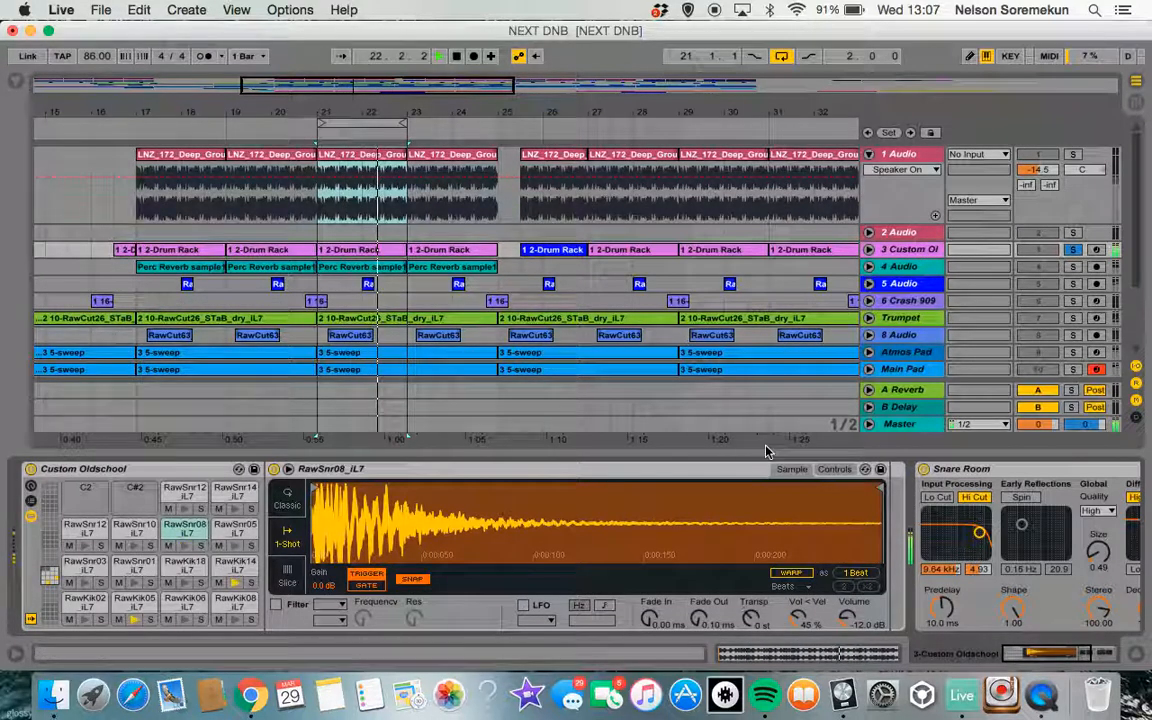
Compare the soloed drum track with its Snare Room reverb bypassed and enabled, and return to the mixer.
{"action": "scroll", "coordinate": [884, 503], "scroll_direction": "right", "scroll_amount": 5}
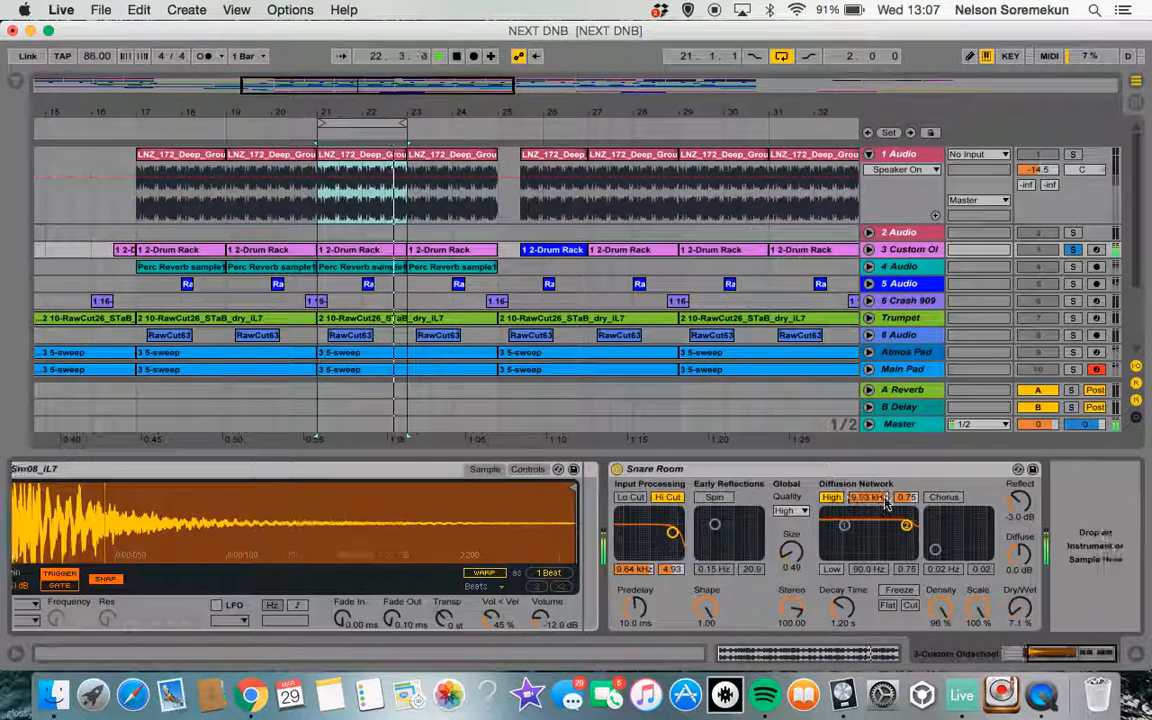
{"action": "left_click", "coordinate": [617, 470]}
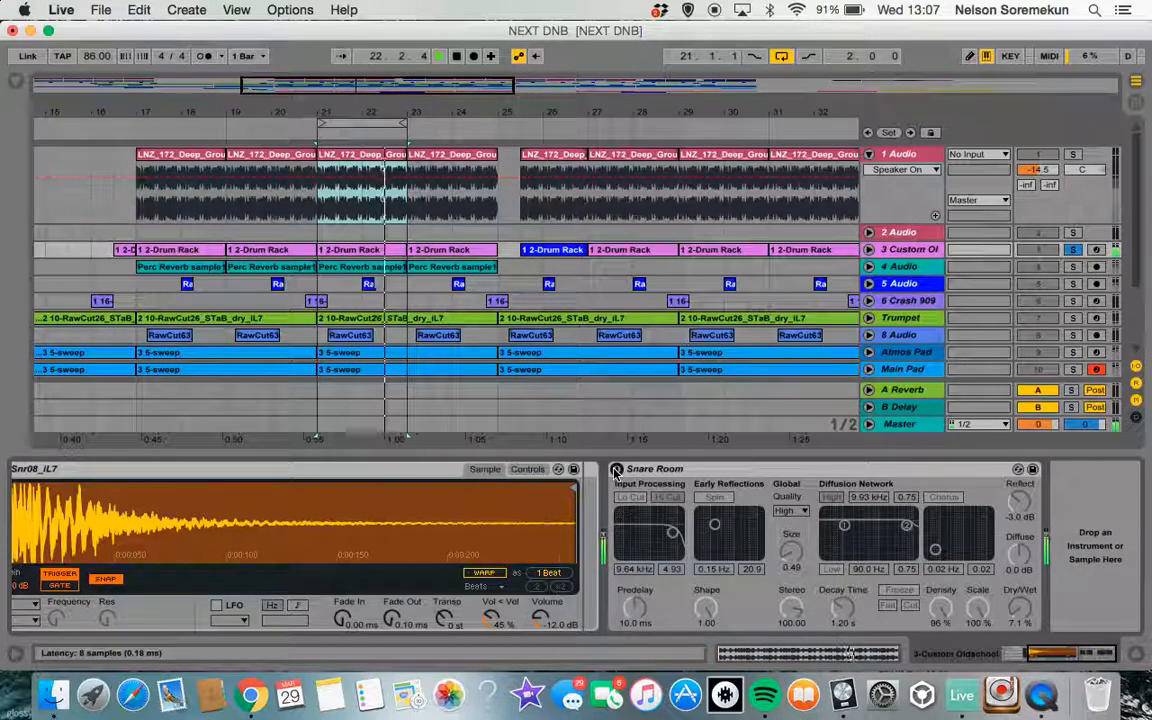
{"action": "left_click", "coordinate": [617, 470]}
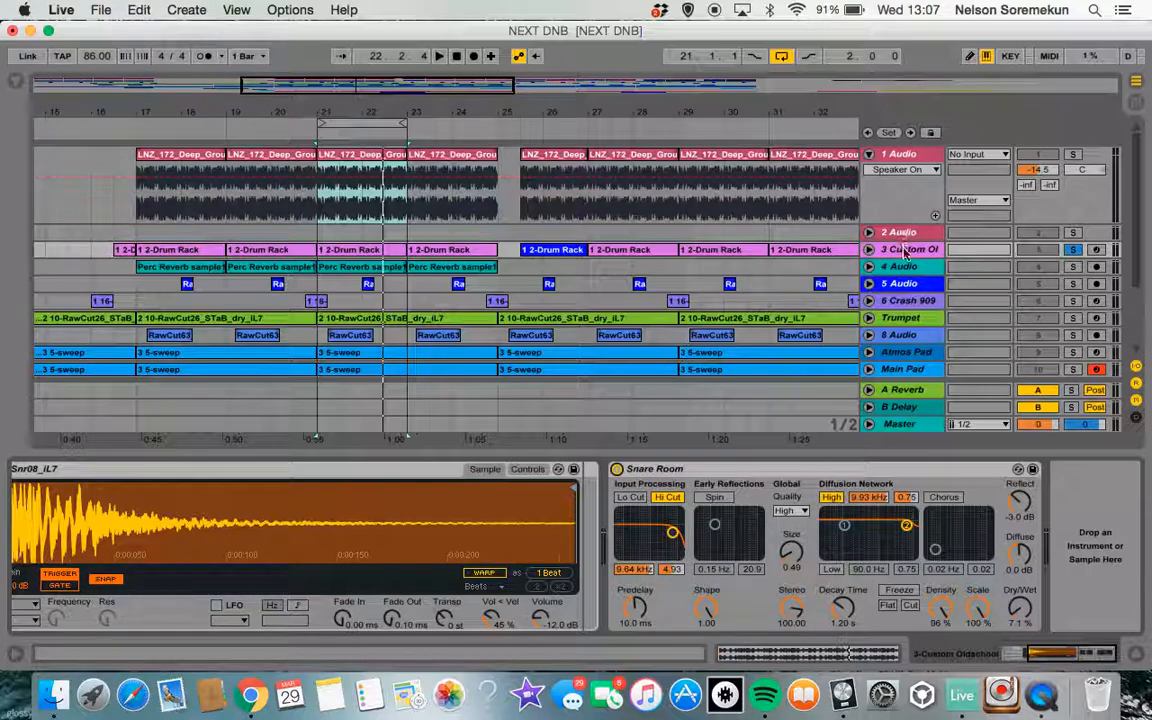
{"action": "key", "text": "Tab"}
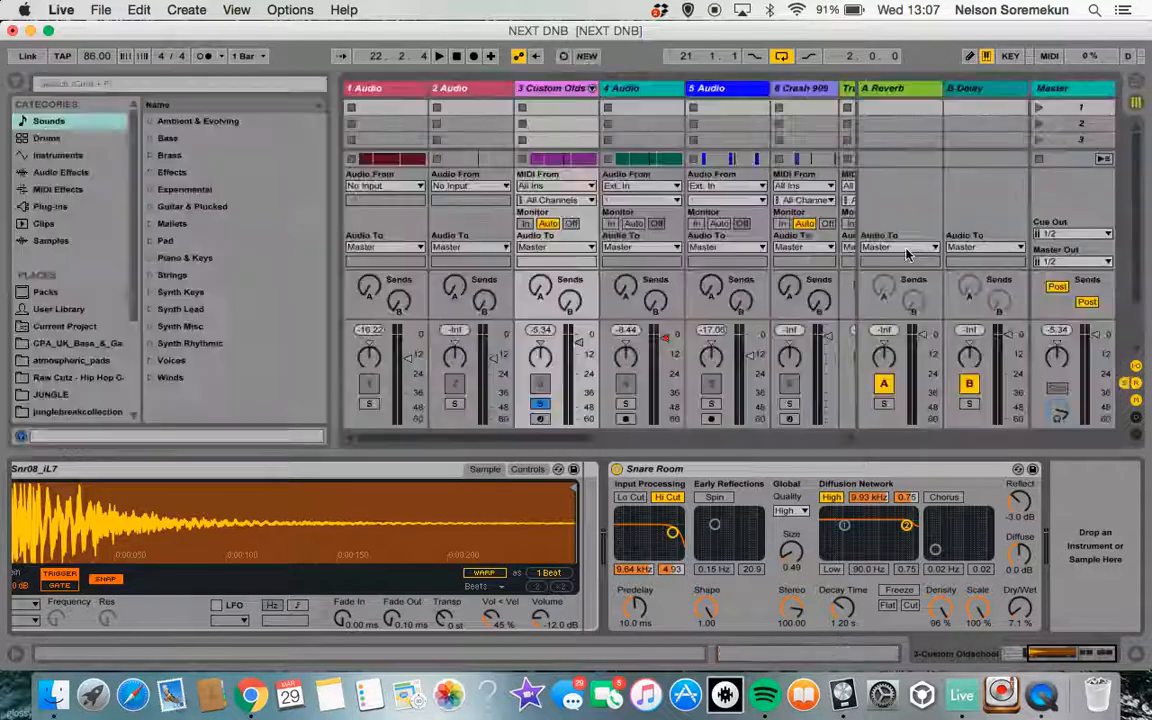
Try to insert an additional return track beside the Reverb and Delay returns.
{"action": "left_click", "coordinate": [895, 92]}
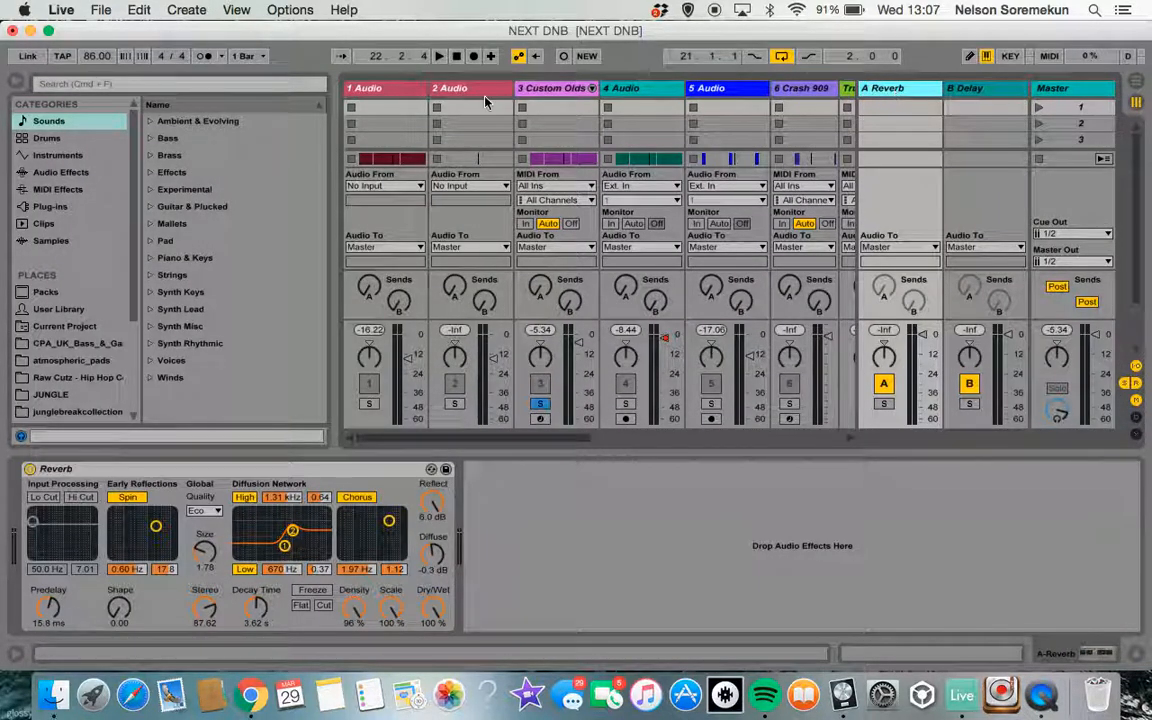
{"action": "left_click", "coordinate": [190, 11]}
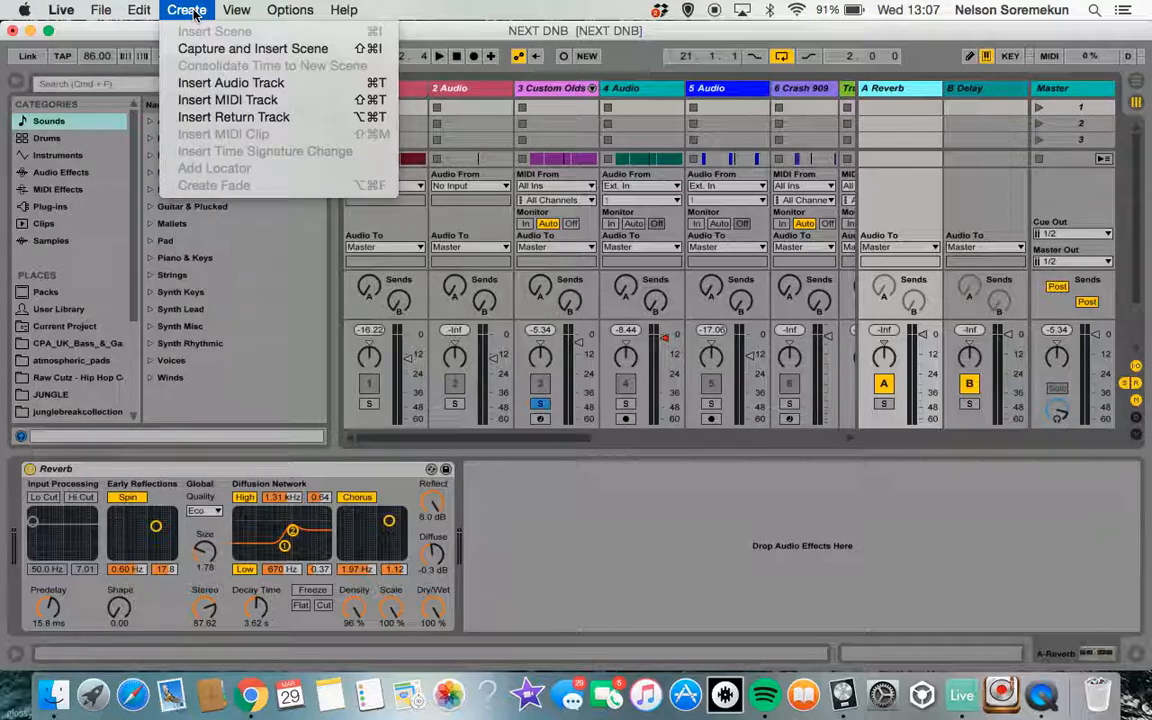
{"action": "left_click", "coordinate": [250, 117]}
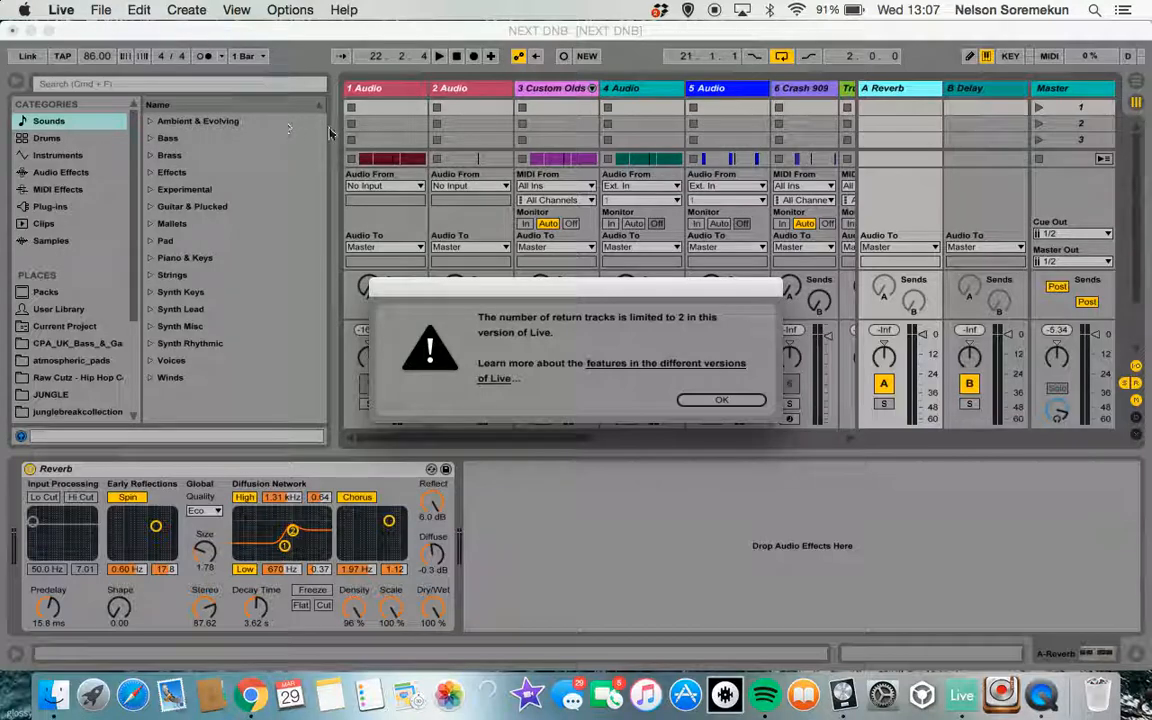
{"action": "left_click", "coordinate": [721, 400]}
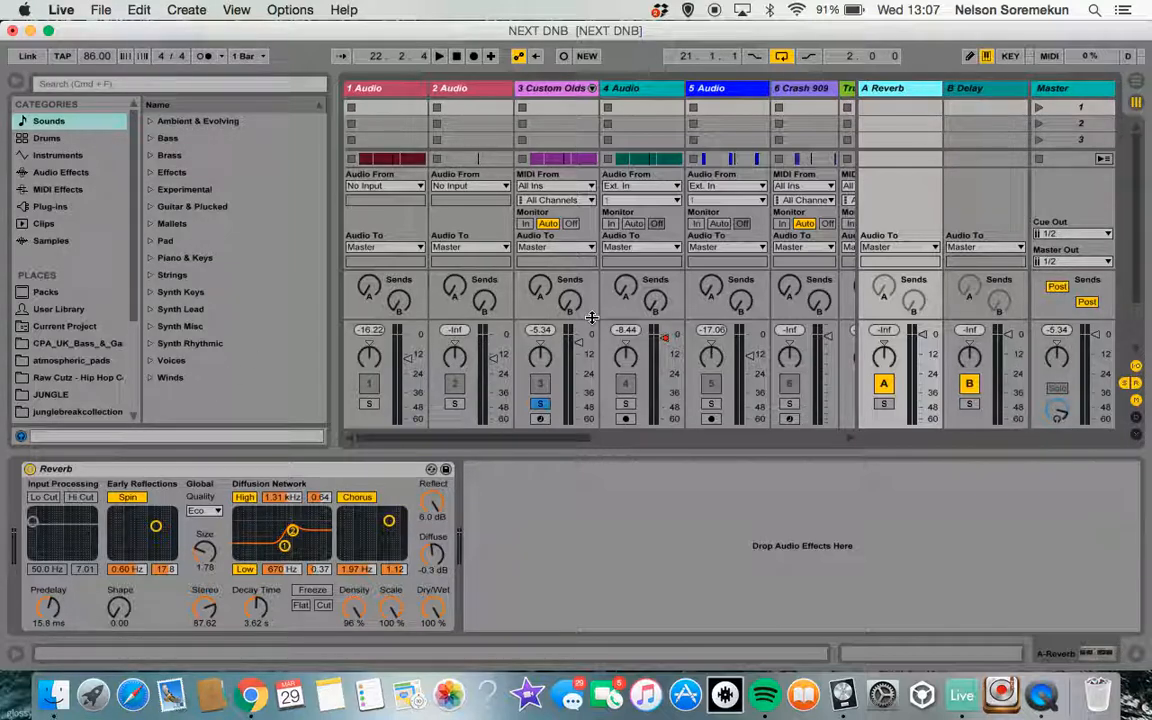
Rename the A Reverb return track as Drum Reverb.
{"action": "scroll", "coordinate": [592, 317], "scroll_direction": "right", "scroll_amount": 5}
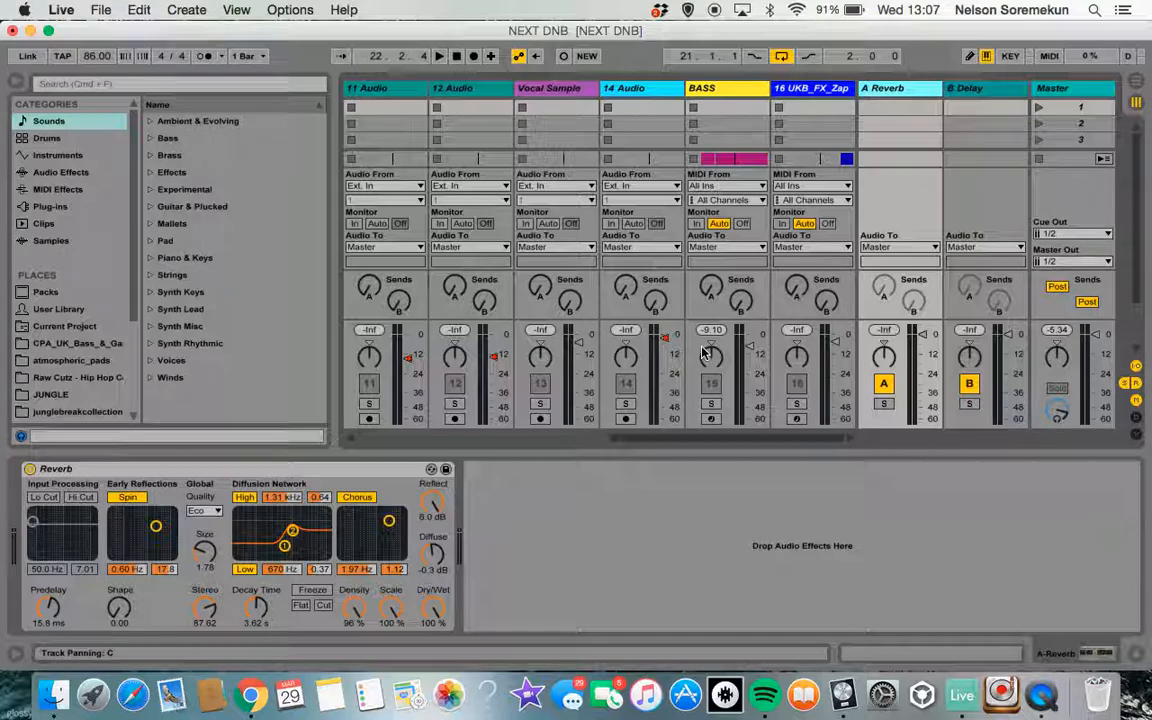
{"action": "scroll", "coordinate": [562, 343], "scroll_direction": "left", "scroll_amount": 2}
{"action": "scroll", "coordinate": [562, 343], "scroll_direction": "left", "scroll_amount": 5}
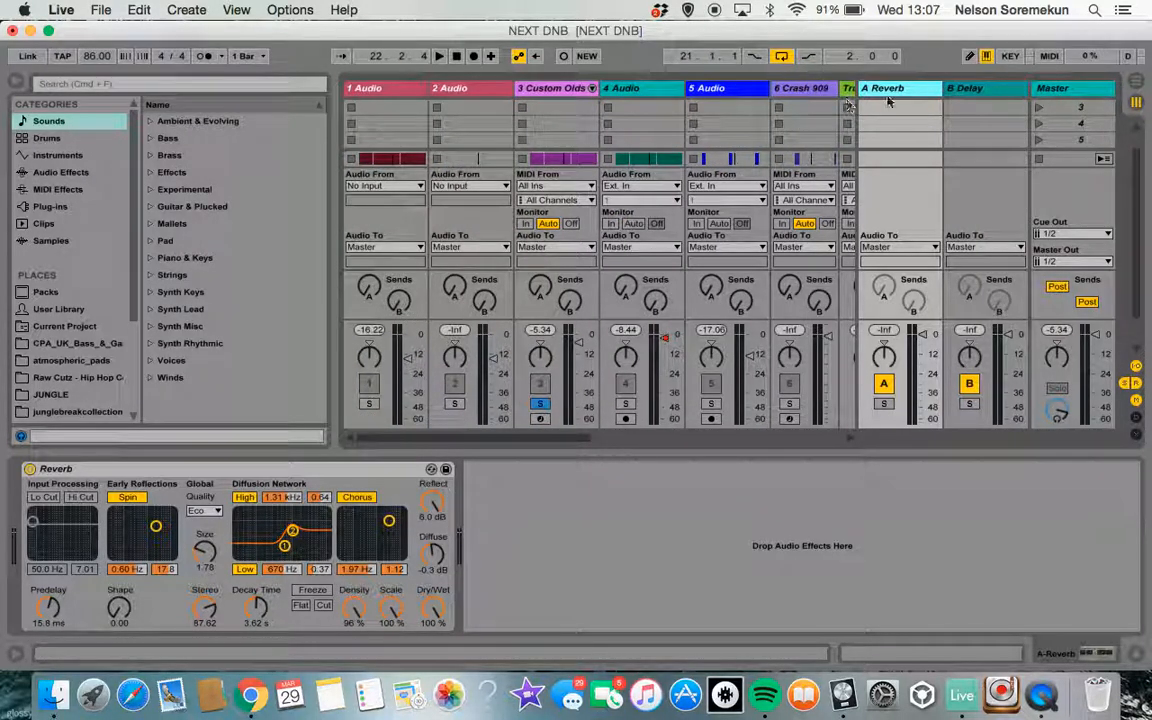
{"action": "key", "text": "super+r"}
{"action": "type", "text": "Drum Reverb"}
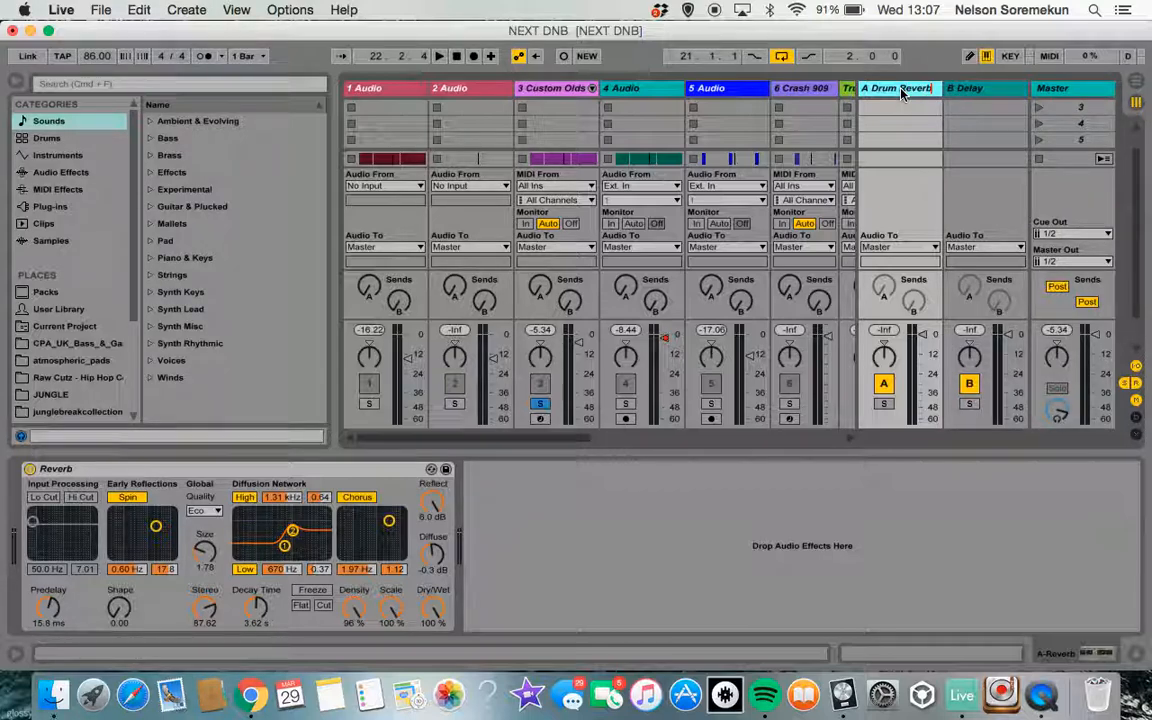
{"action": "key", "text": "Return"}
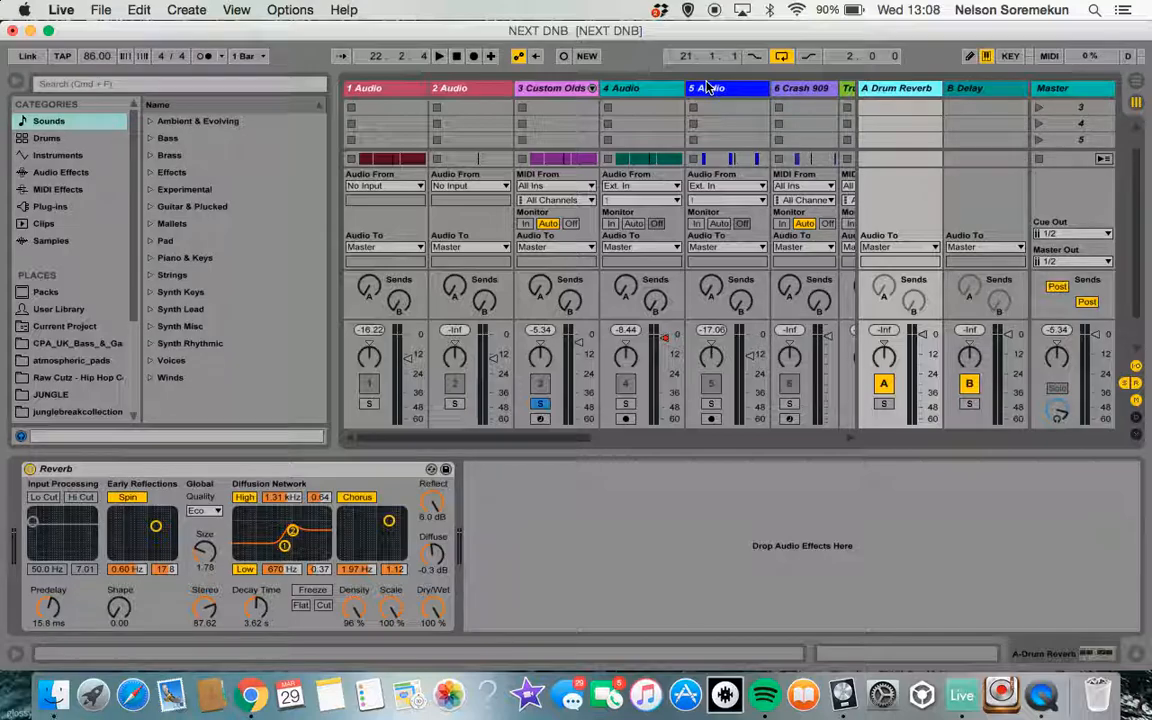
Copy the Snare Room reverb from the 3 Custom Oldschool track to the Drum Reverb return and delete the return's original Reverb device.
{"action": "key", "text": "Tab"}
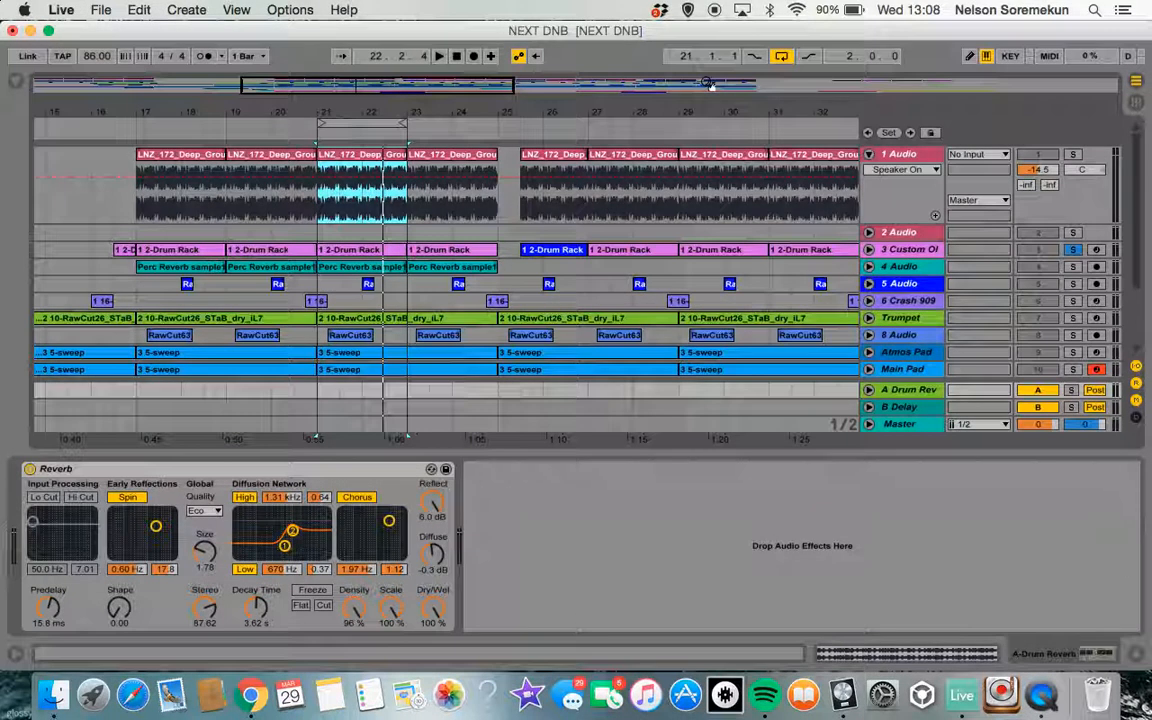
{"action": "left_click", "coordinate": [905, 251]}
{"action": "left_click", "coordinate": [735, 474]}
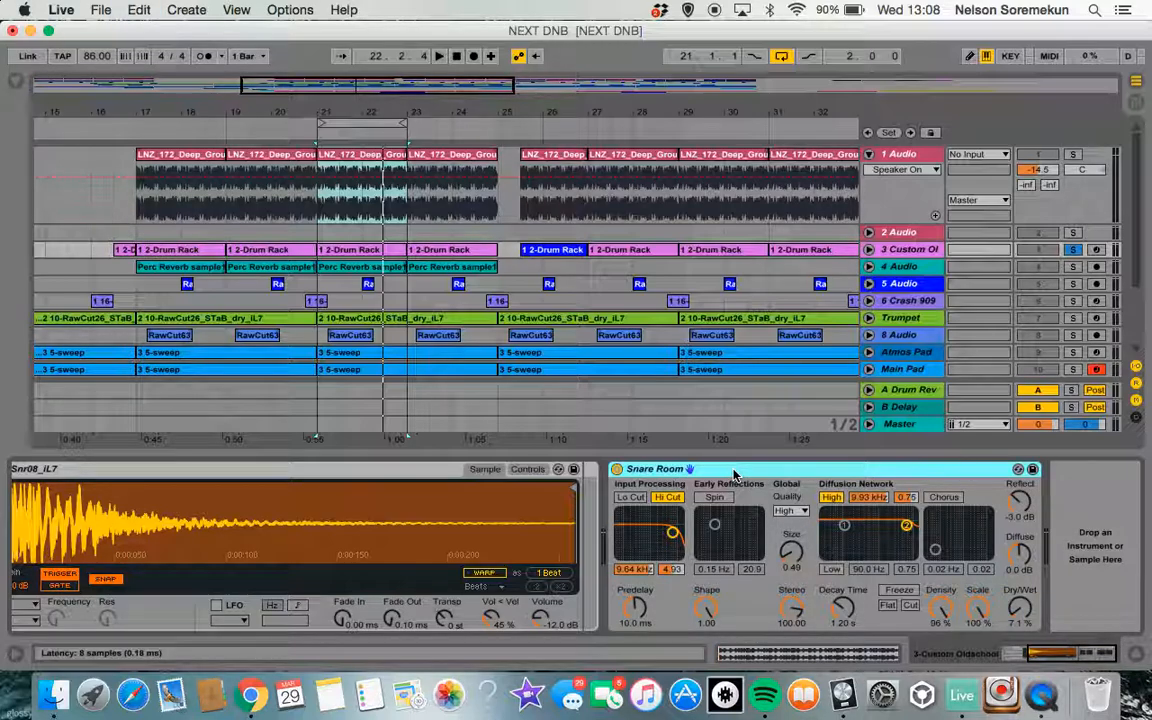
{"action": "key", "text": "Tab"}
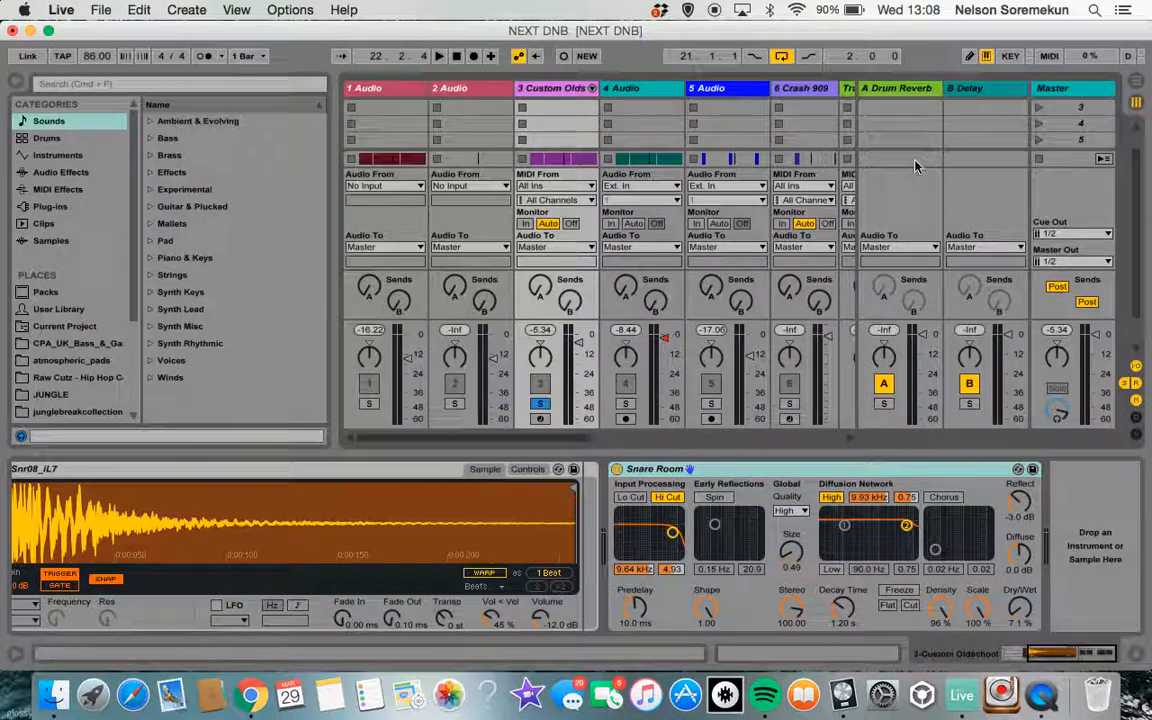
{"action": "left_click", "coordinate": [905, 89]}
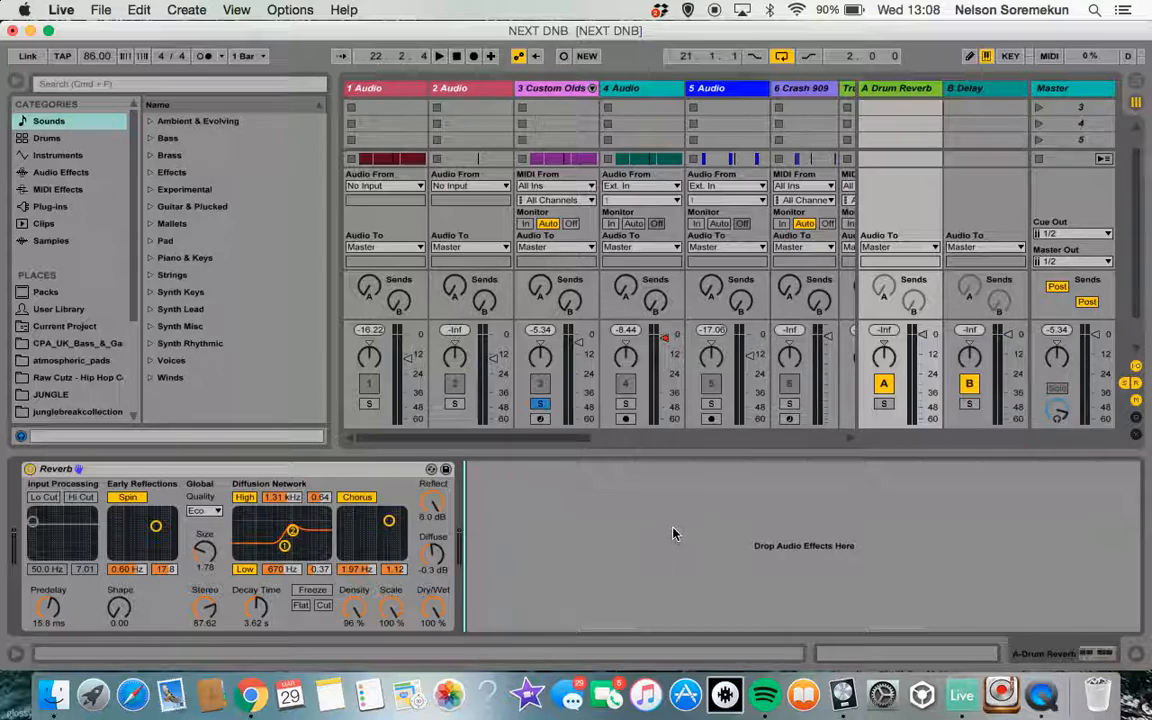
{"action": "key", "text": "ctrl+v"}
{"action": "left_click", "coordinate": [332, 469]}
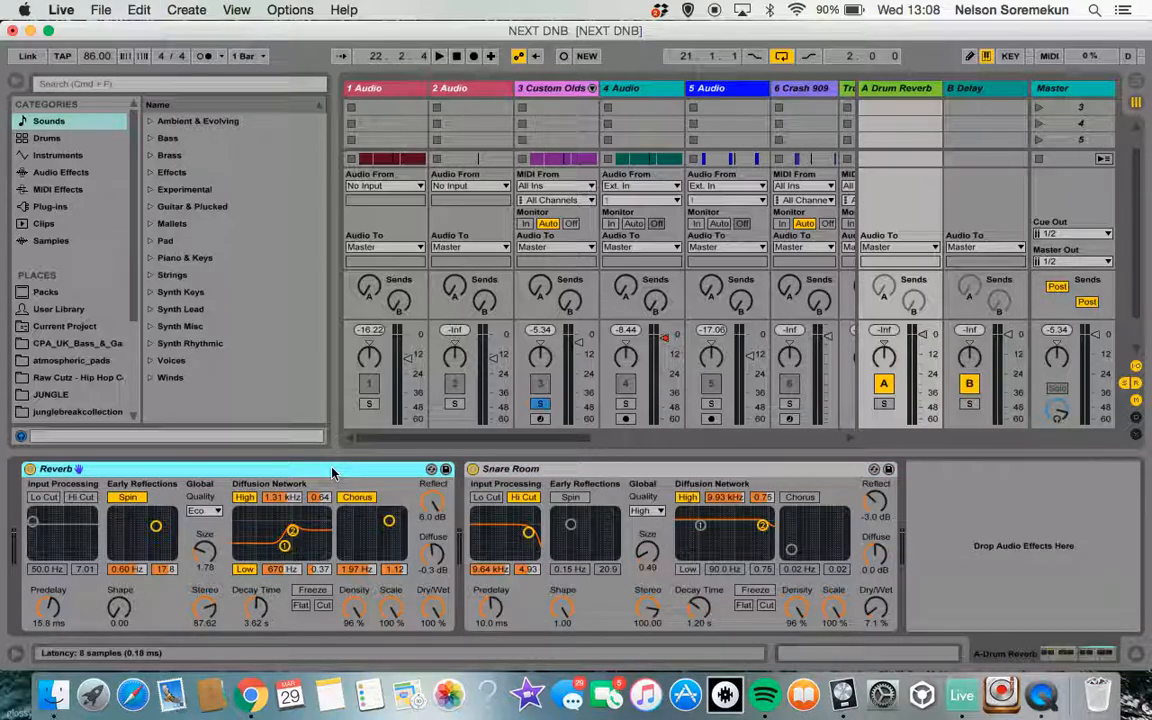
{"action": "key", "text": "Delete"}
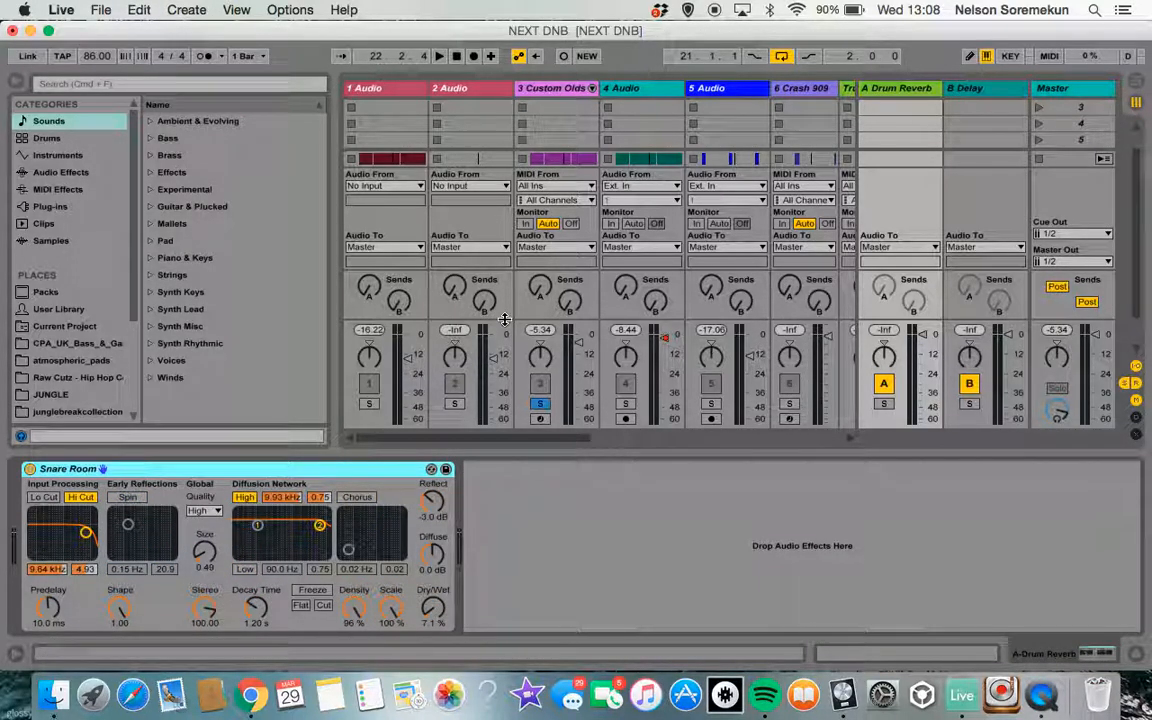
Delete the Snare Room reverb from the 3 Custom Oldschool drum track.
{"action": "key", "text": "Tab"}
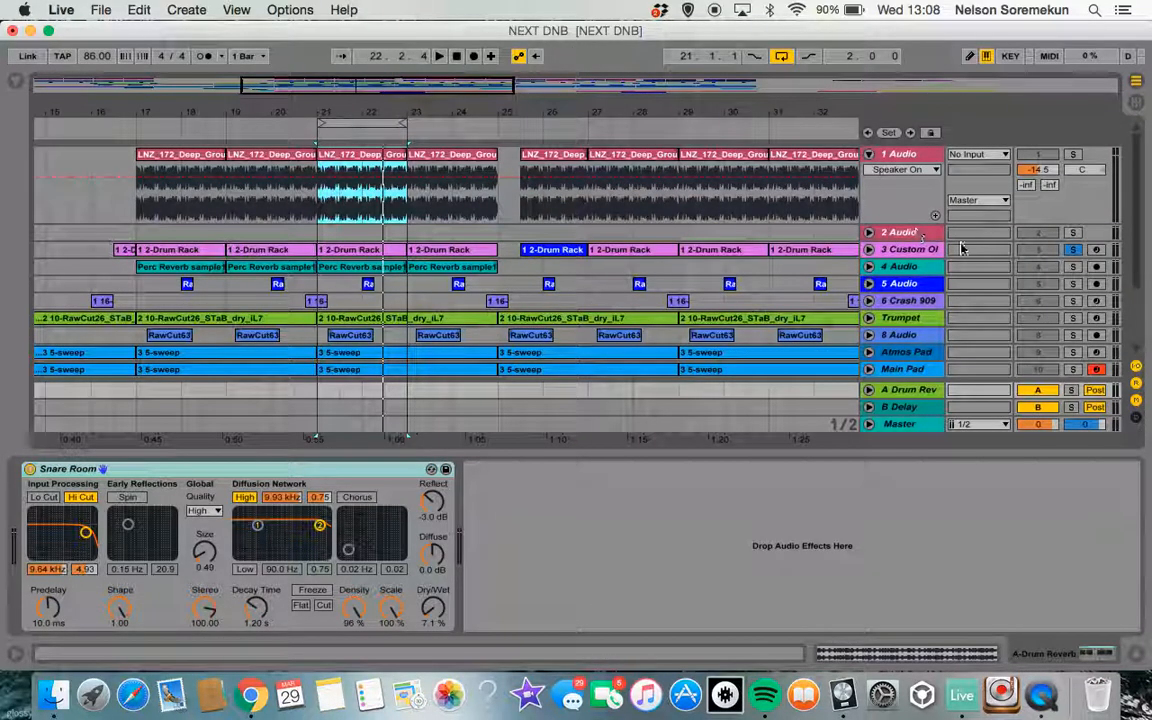
{"action": "left_click", "coordinate": [931, 250]}
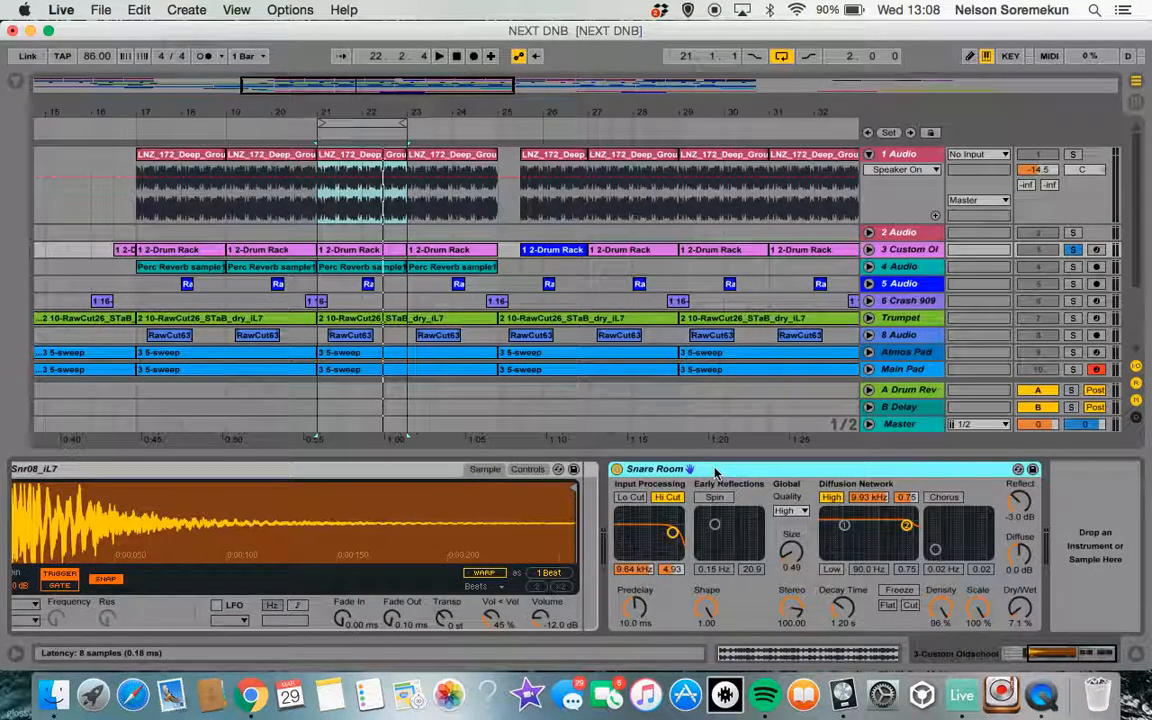
{"action": "key", "text": "Delete"}
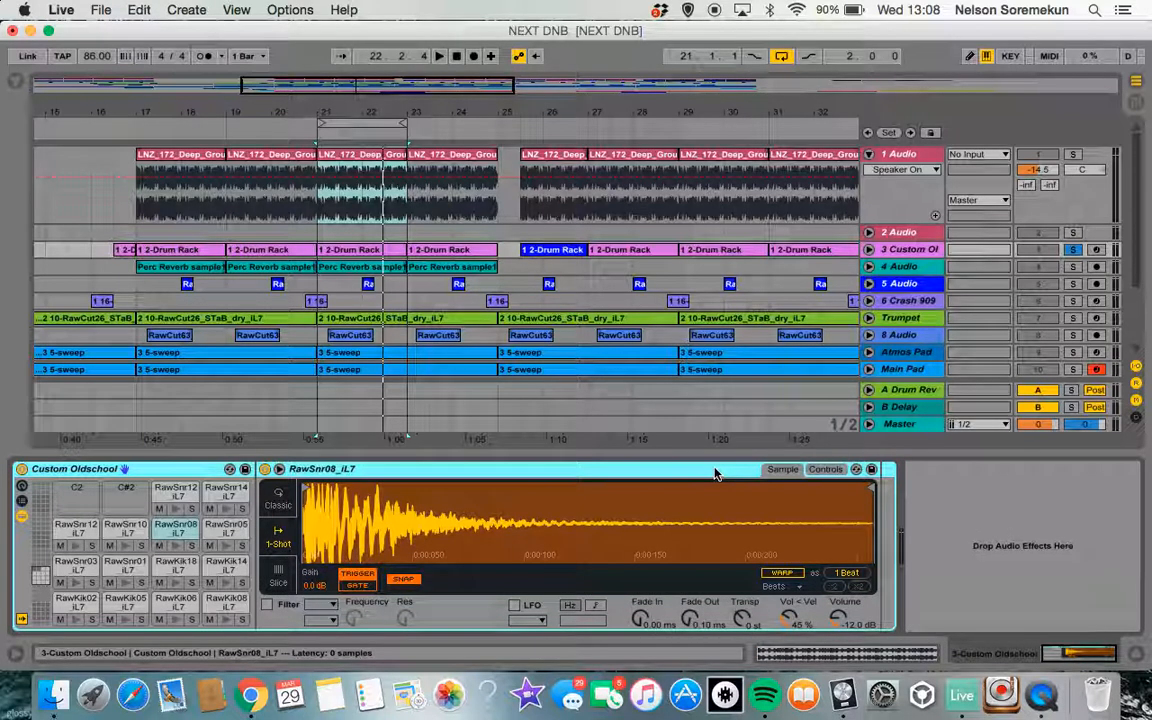
Play the loop and raise the drum track's send to the Drum Reverb return to about -7.3 dB, auditioning the return in solo.
{"action": "key", "text": "Tab"}
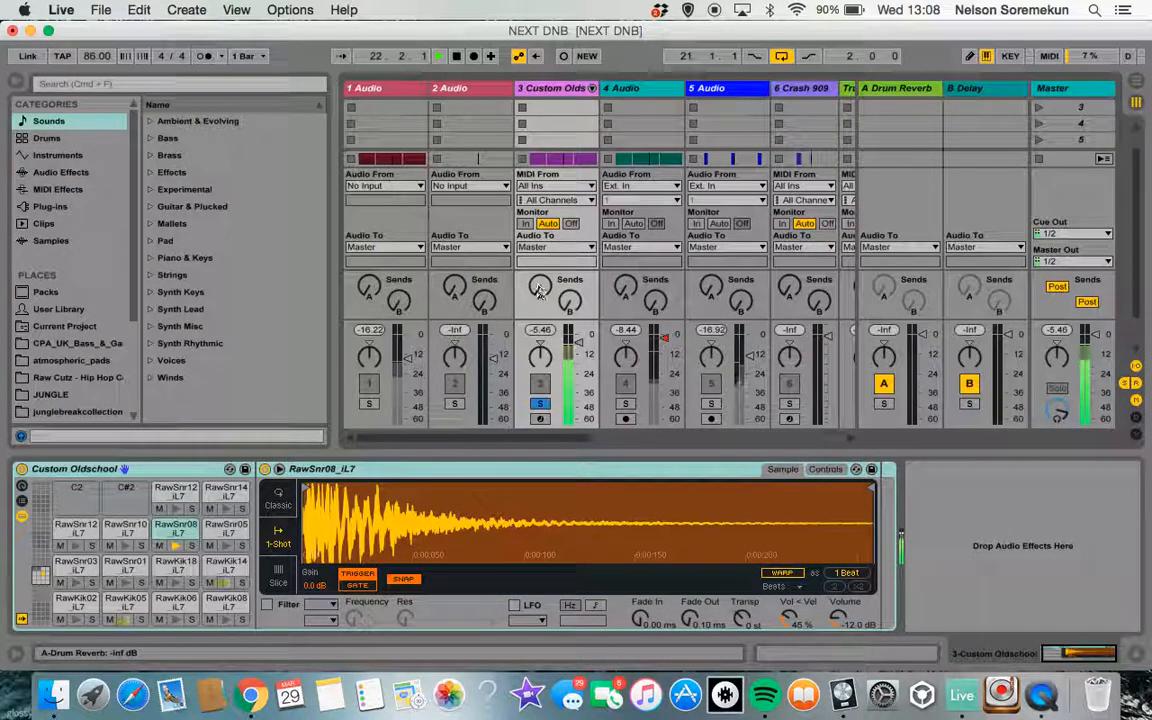
{"action": "left_click_drag", "start_coordinate": [540, 290], "coordinate": [540, 259]}
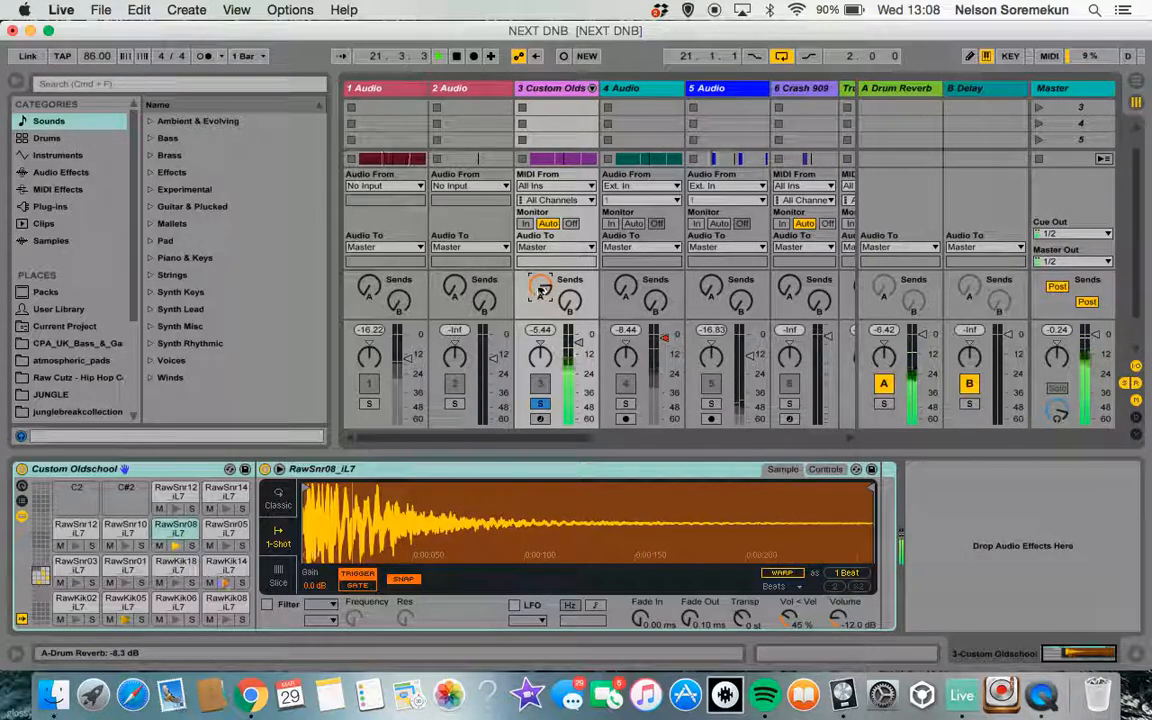
{"action": "left_click", "coordinate": [884, 404]}
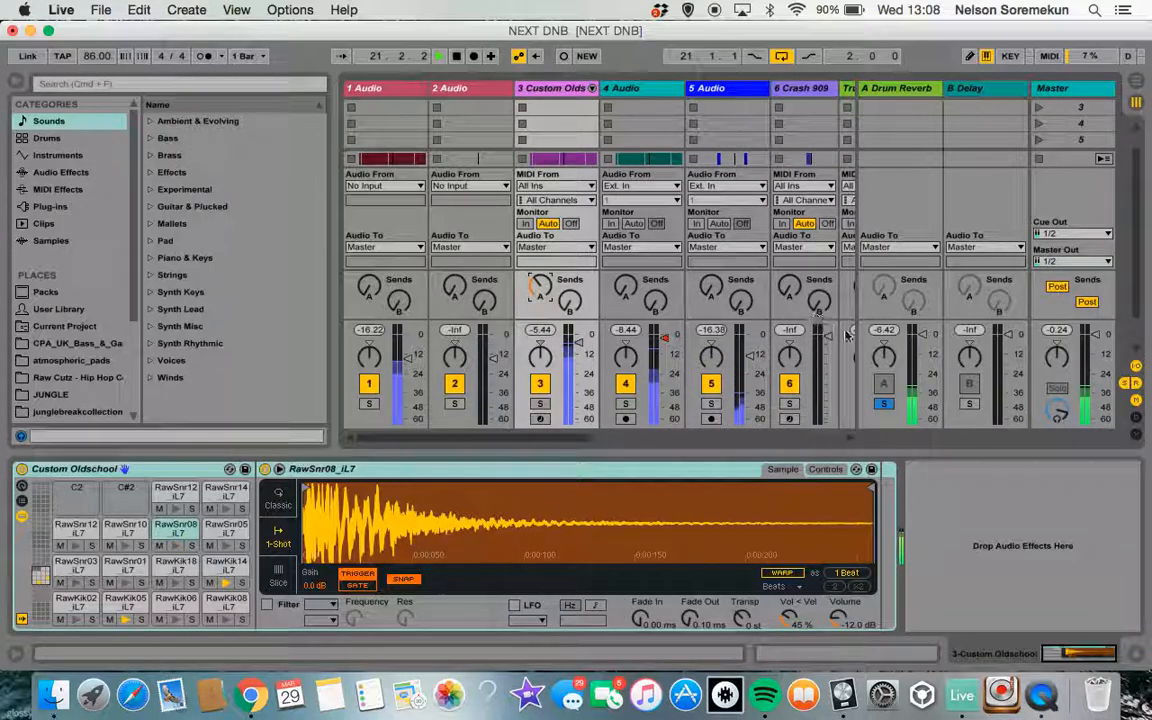
{"action": "left_click", "coordinate": [886, 406]}
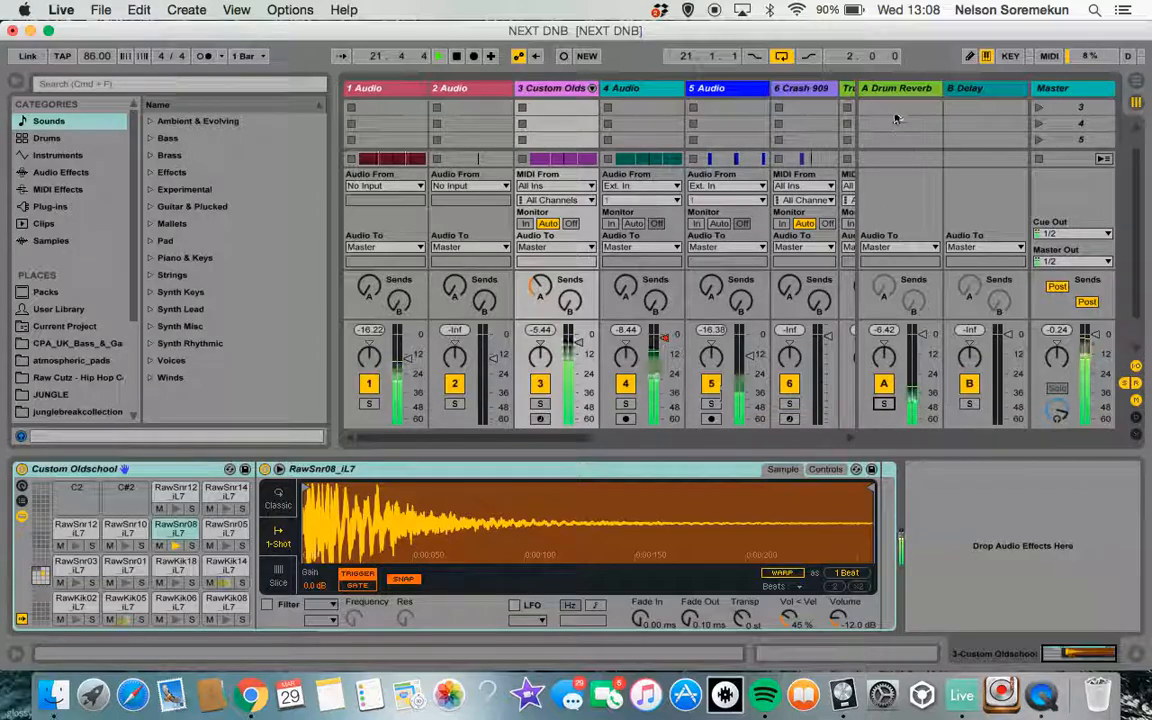
{"action": "left_click", "coordinate": [883, 405]}
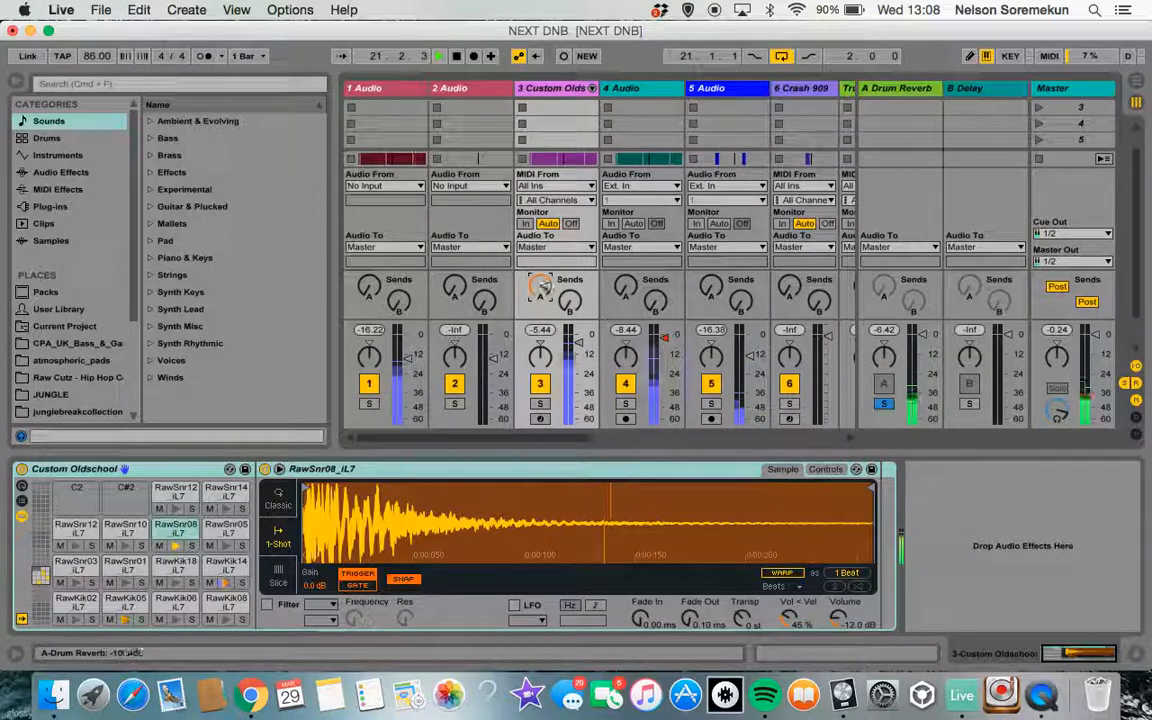
{"action": "left_click_drag", "start_coordinate": [537, 297], "coordinate": [537, 293]}
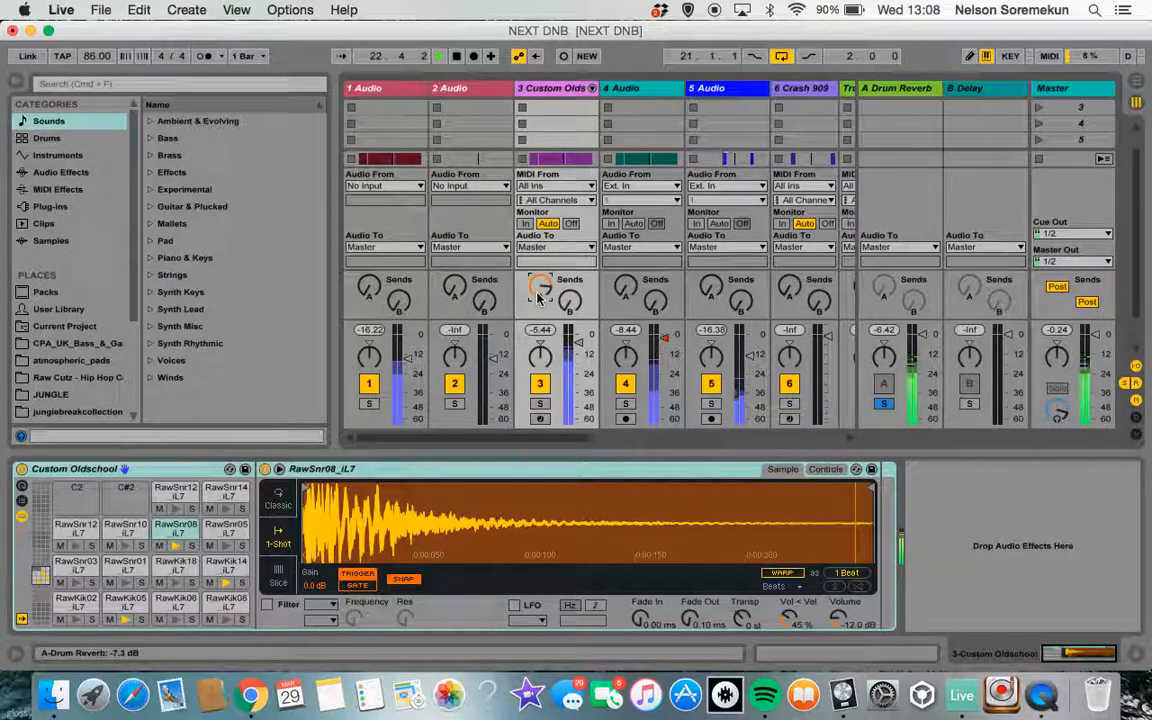
Compare the soloed 3 Custom Oldschool drum track with the soloed Drum Reverb return.
{"action": "left_click", "coordinate": [540, 403]}
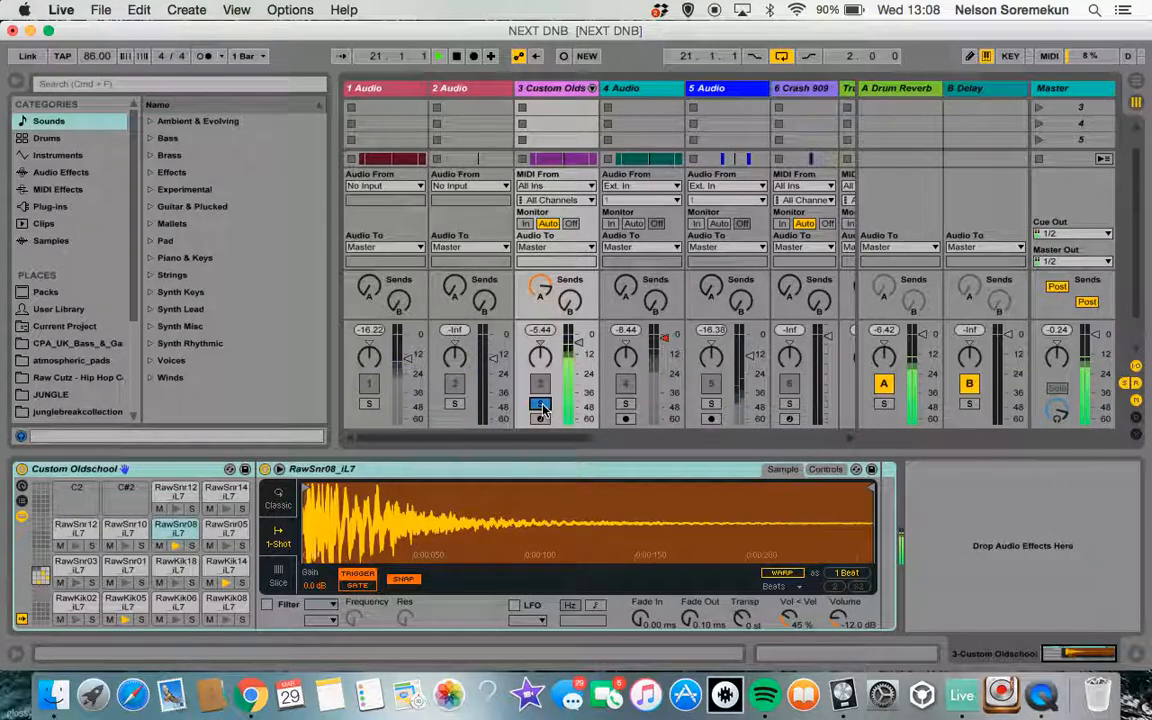
{"action": "left_click", "coordinate": [882, 388]}
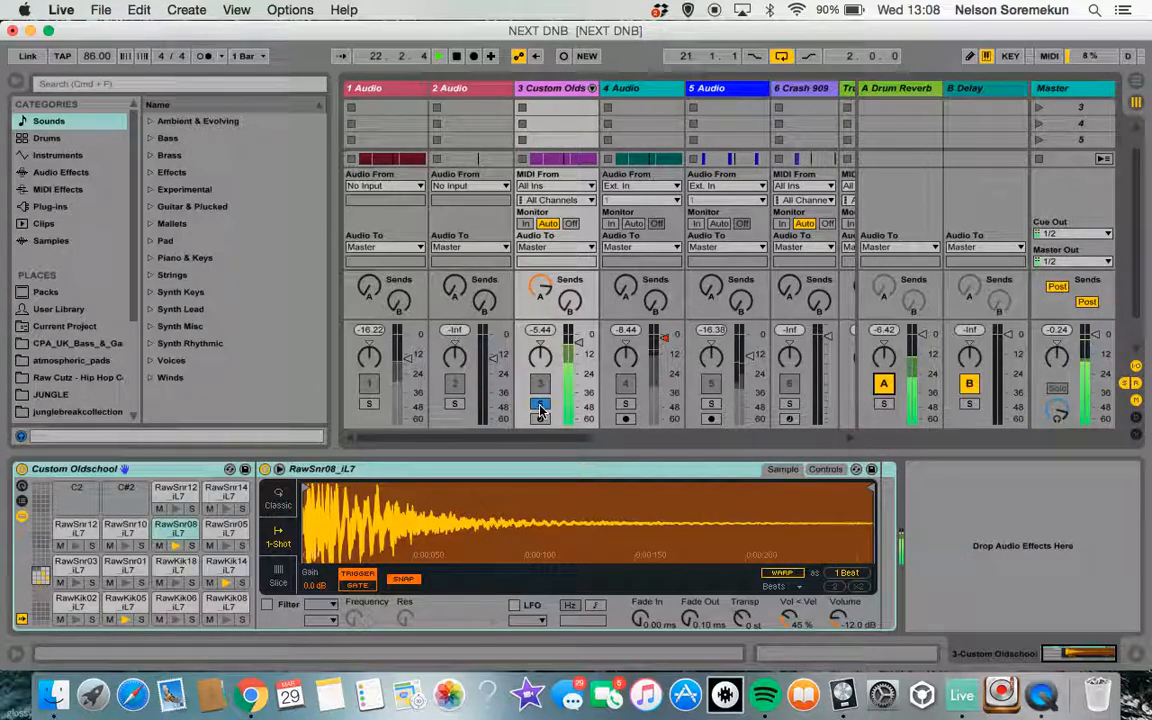
{"action": "left_click", "coordinate": [884, 403]}
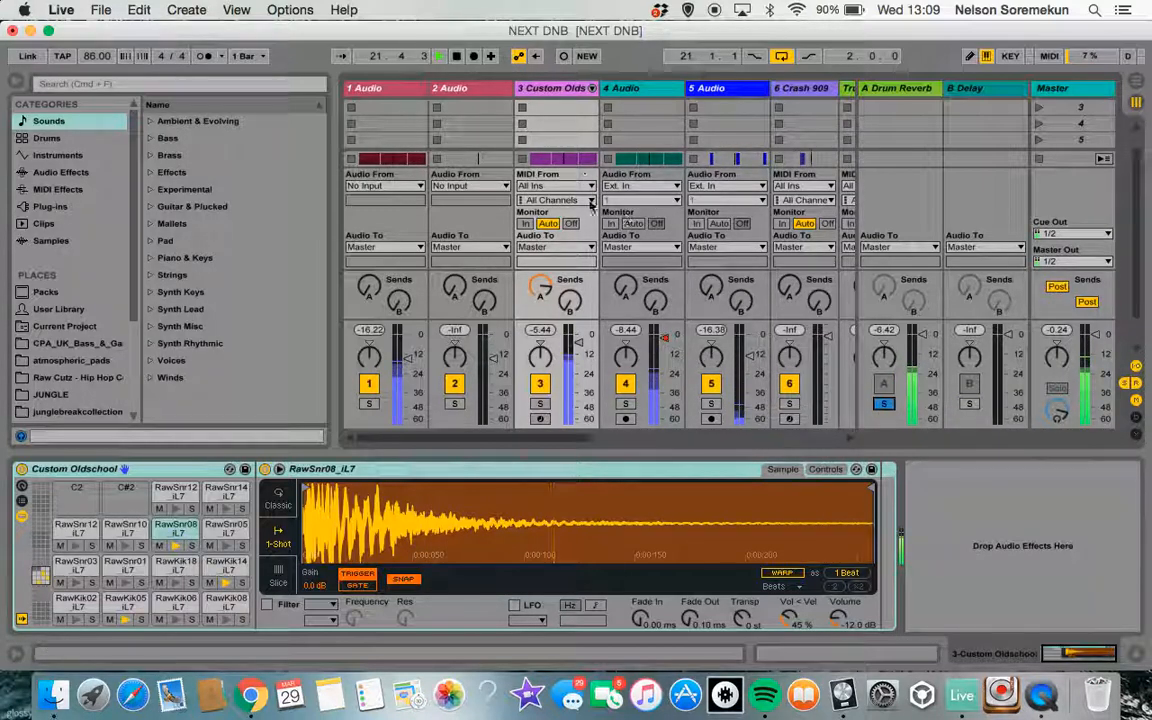
Set the return's Snare Room Dry/Wet to 100% and lower the drum track's Drum Reverb send to about -16.5 dB, auditioning both in solo.
{"action": "left_click", "coordinate": [892, 107]}
{"action": "left_click_drag", "start_coordinate": [437, 608], "coordinate": [437, 500]}
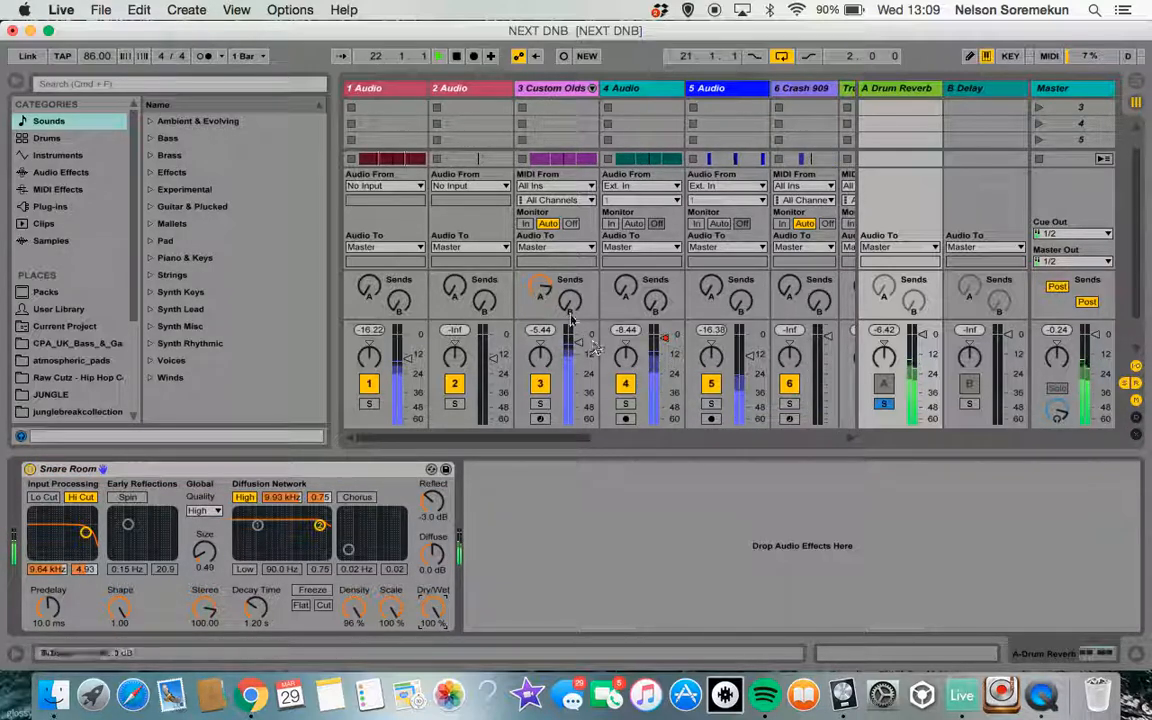
{"action": "left_click_drag", "start_coordinate": [543, 289], "coordinate": [543, 322]}
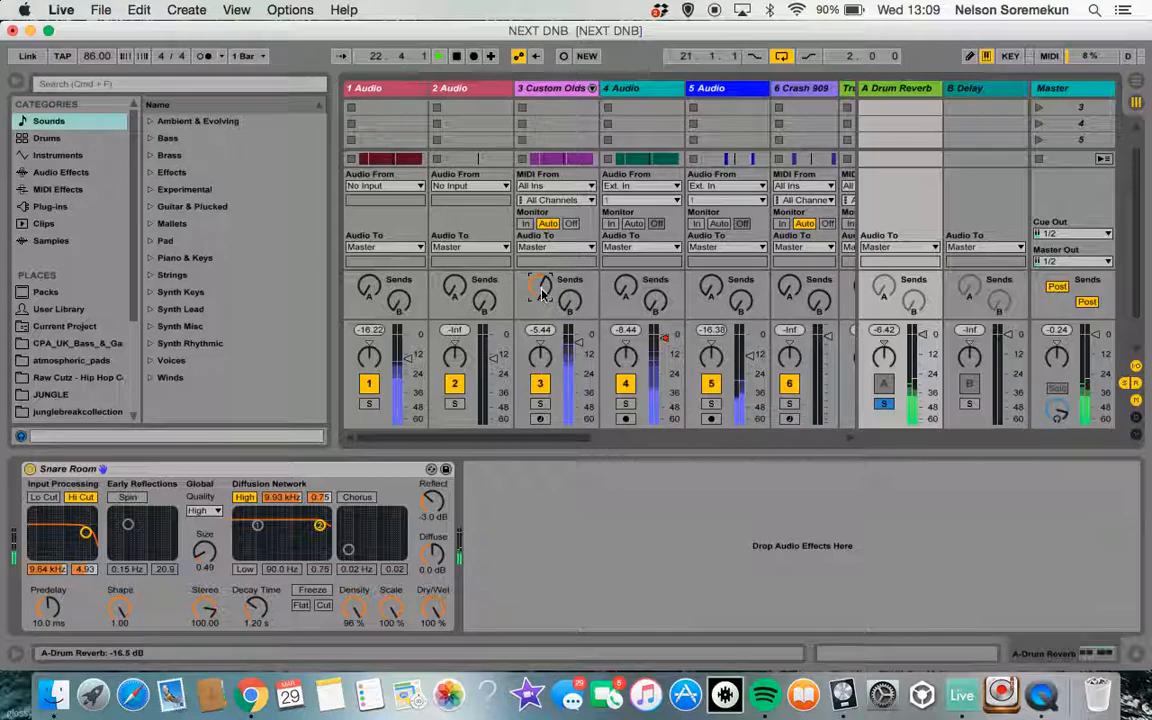
{"action": "left_click", "coordinate": [540, 405]}
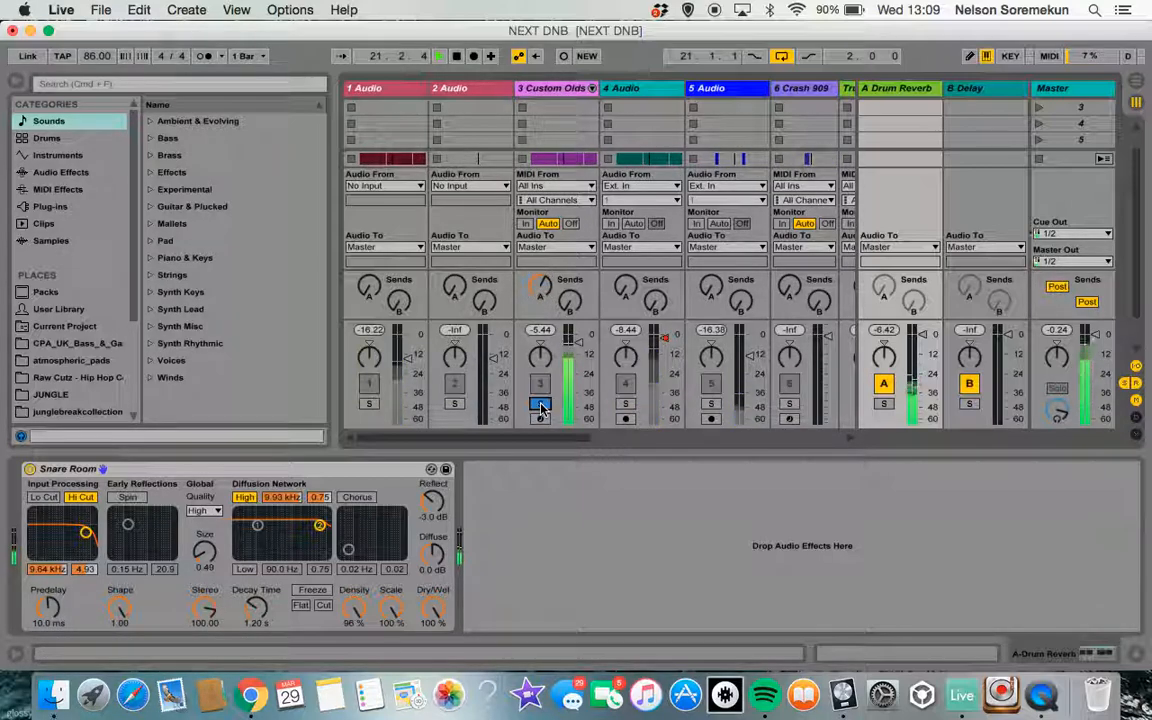
{"action": "left_click", "coordinate": [884, 403]}
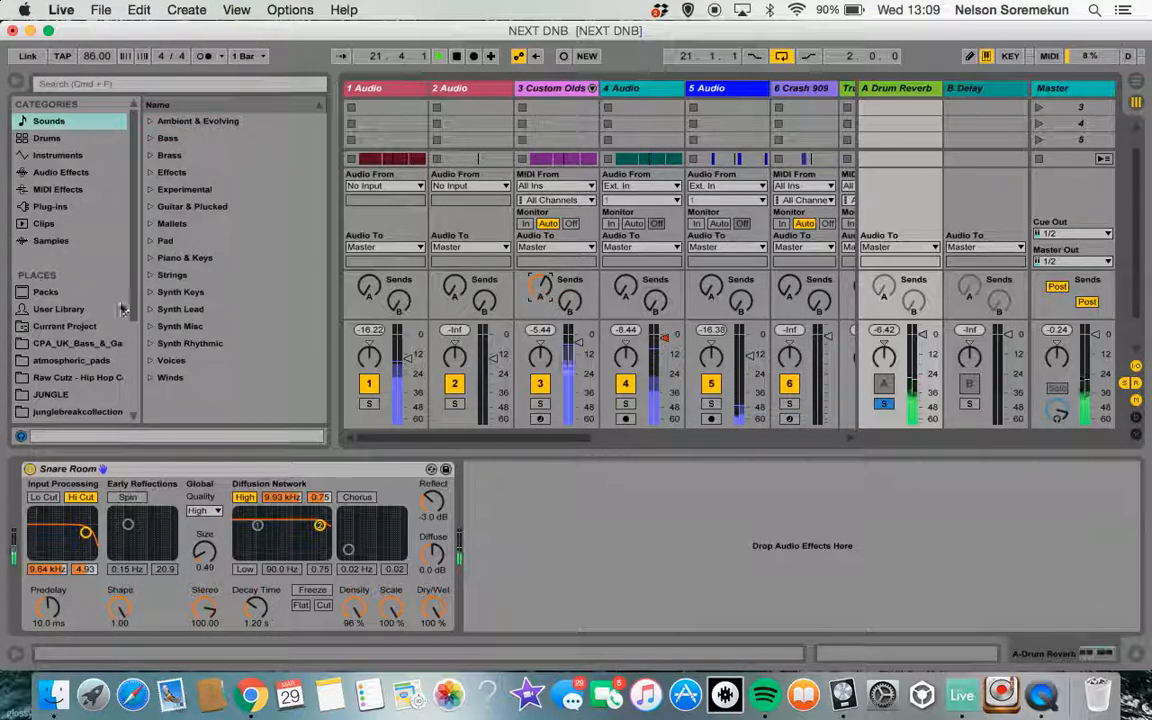
Try the Apple AUGraphicEQ plug-in after Snare Room on the Drum Reverb return, and remove it.
{"action": "left_click", "coordinate": [82, 174]}
{"action": "key", "text": "space"}
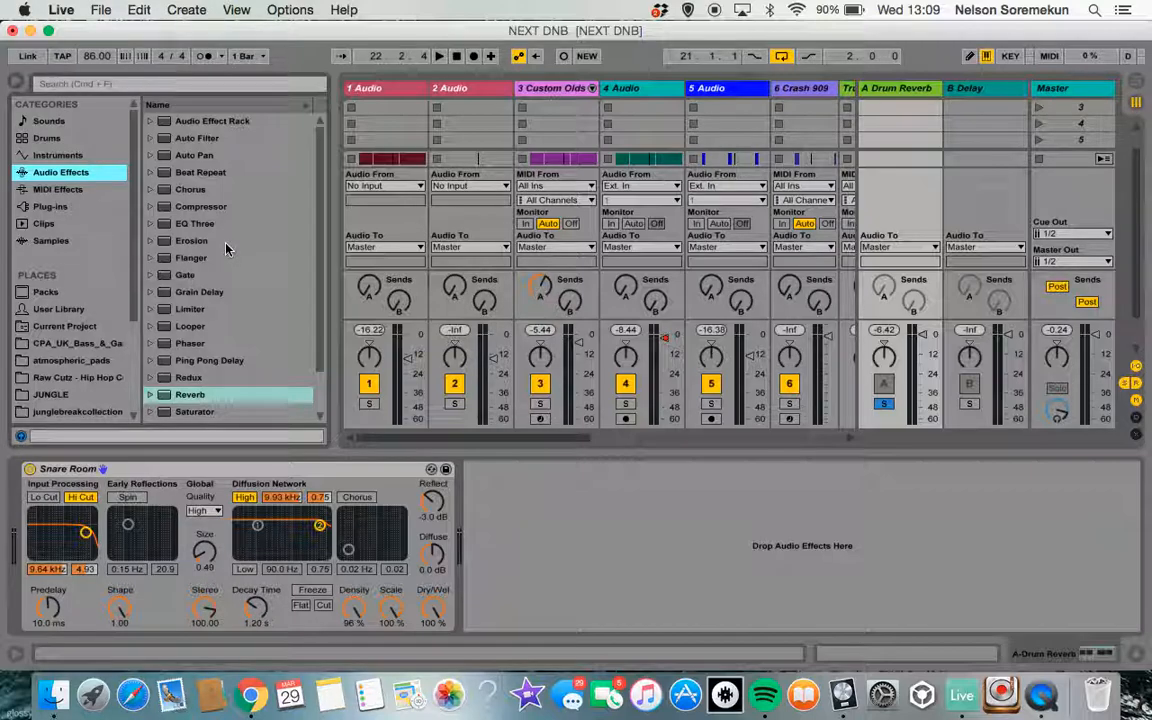
{"action": "left_click", "coordinate": [60, 208]}
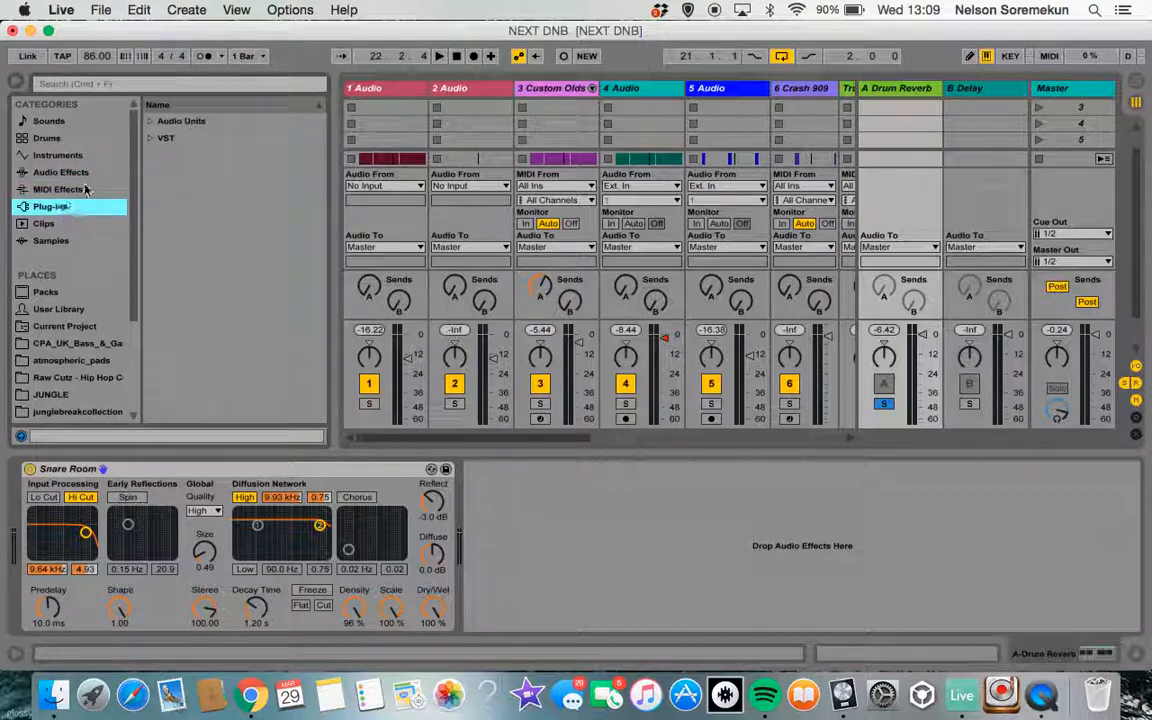
{"action": "left_click", "coordinate": [152, 139]}
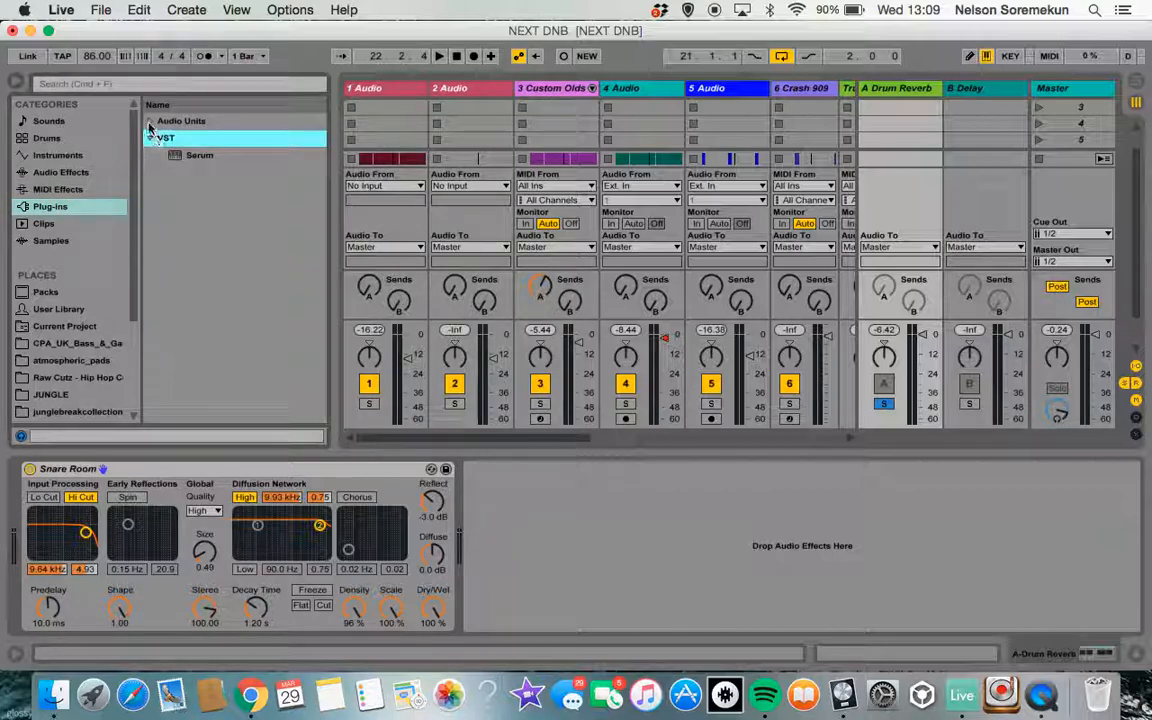
{"action": "left_click", "coordinate": [150, 121]}
{"action": "left_click", "coordinate": [152, 140]}
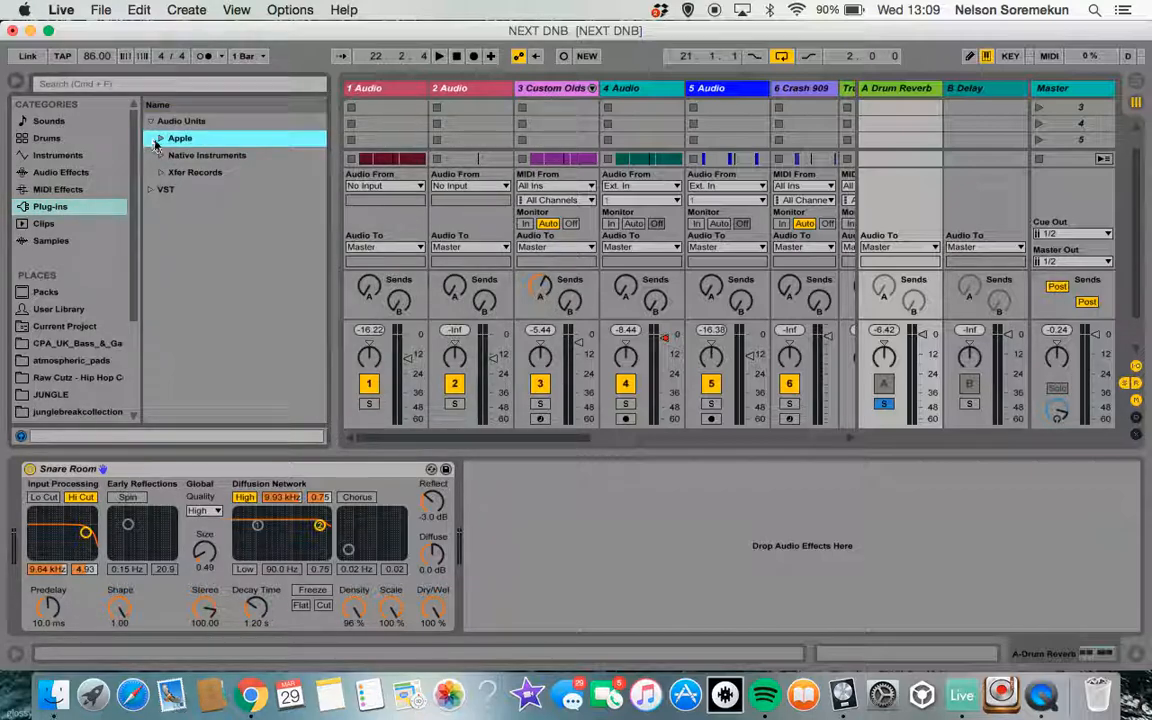
{"action": "left_click", "coordinate": [160, 139]}
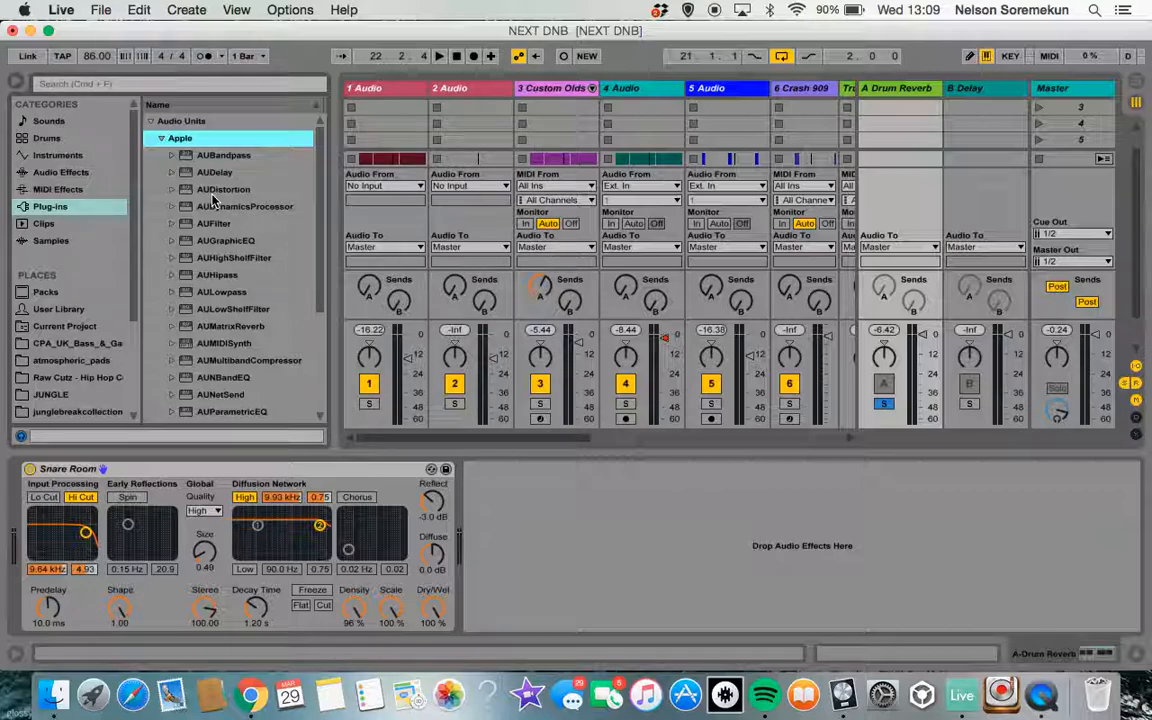
{"action": "scroll", "coordinate": [212, 200], "scroll_direction": "down", "scroll_amount": 1}
{"action": "mouse_move", "coordinate": [222, 229]}
{"action": "left_mouse_down"}
{"action": "mouse_move", "coordinate": [500, 450]}
{"action": "mouse_move", "coordinate": [527, 501]}
{"action": "left_mouse_up"}
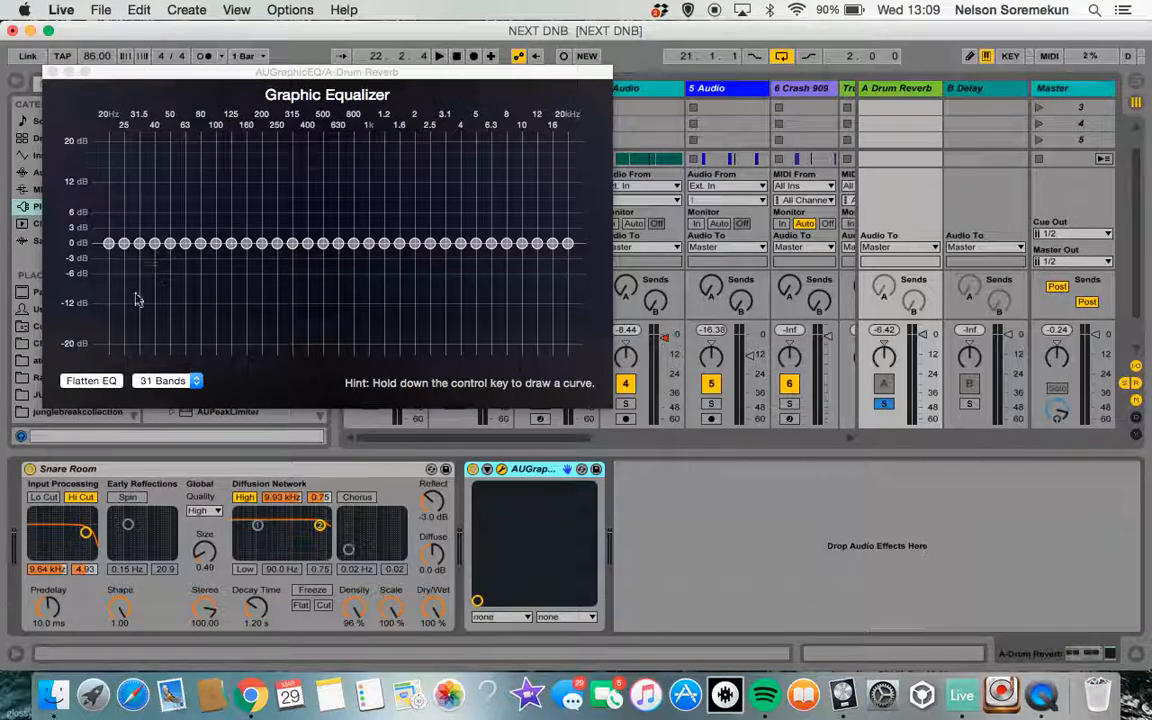
{"action": "left_click", "coordinate": [47, 72]}
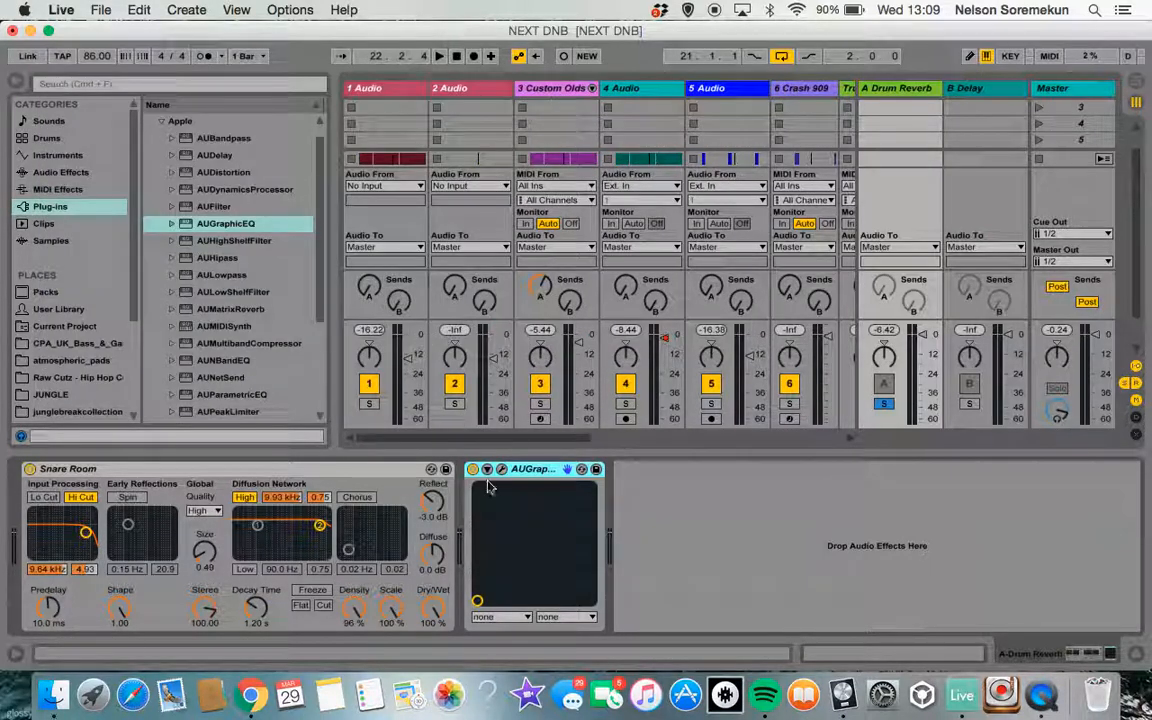
{"action": "key", "text": "Delete"}
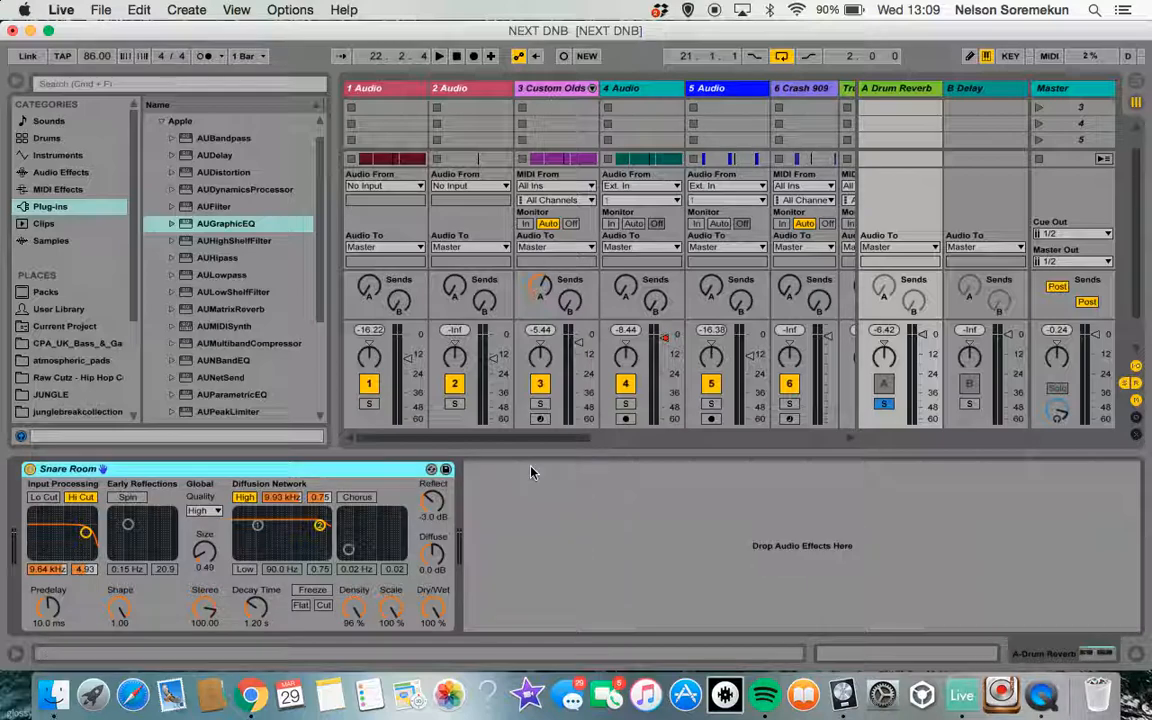
Add an Auto Filter after Snare Room on the Drum Reverb return and try its filter types, settling on low-pass.
{"action": "left_click", "coordinate": [84, 171]}
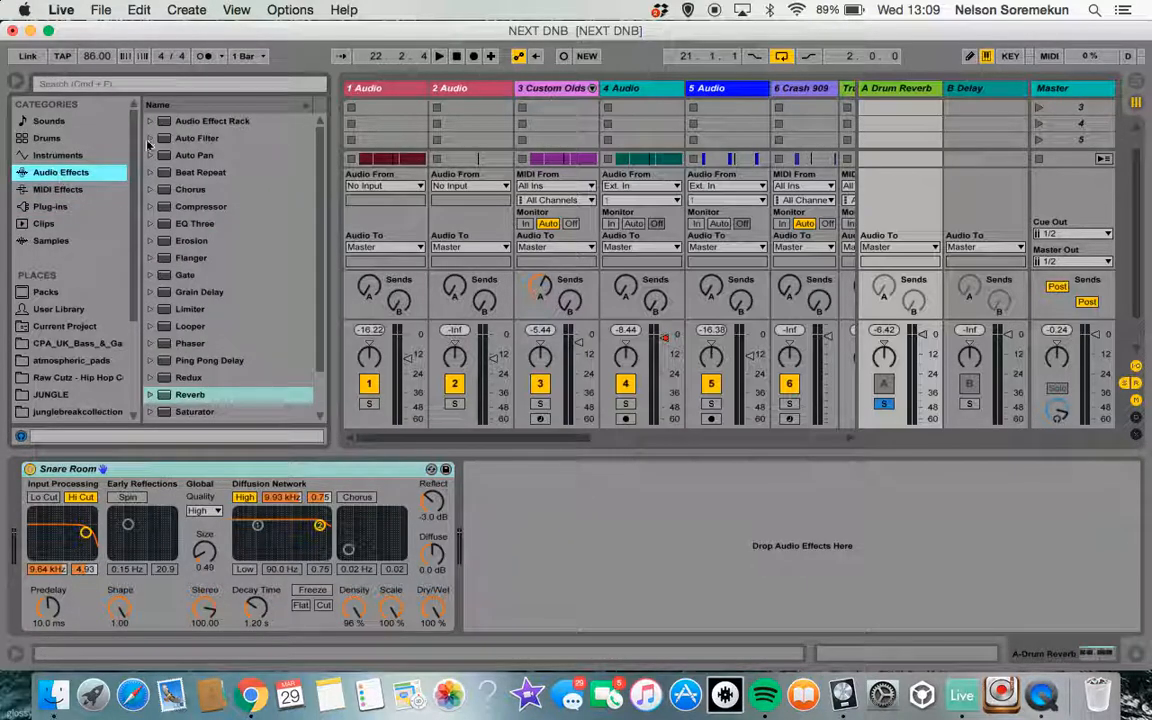
{"action": "double_click", "coordinate": [200, 138]}
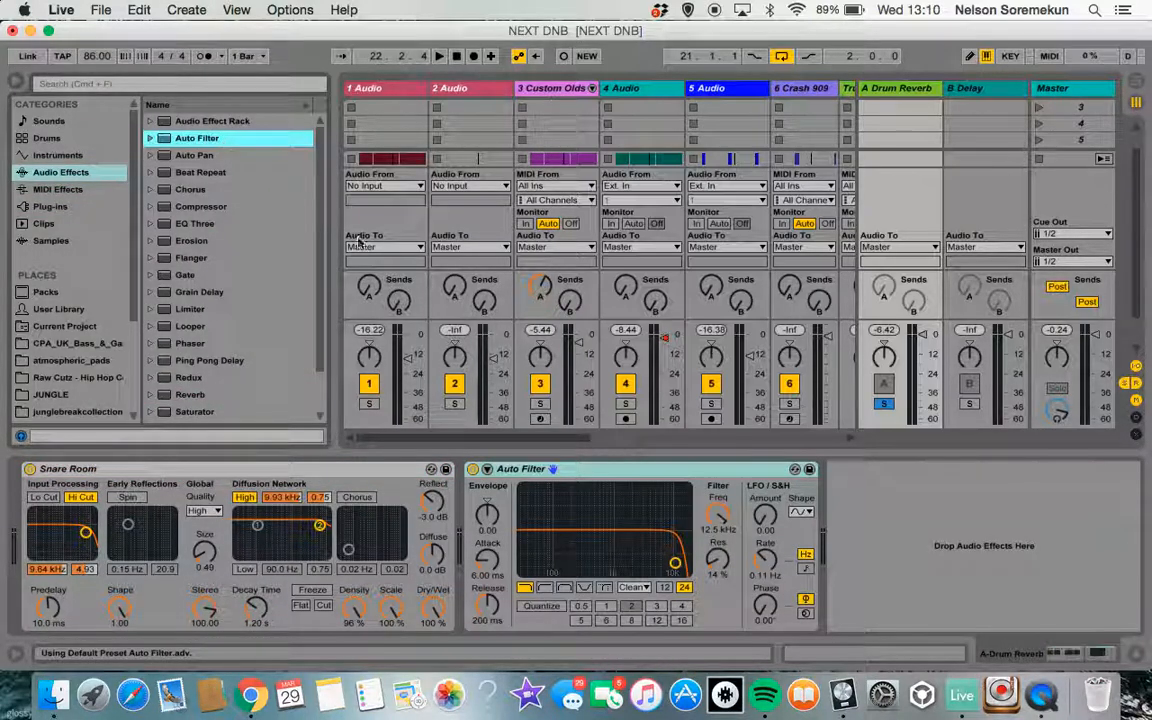
{"action": "left_click", "coordinate": [605, 588]}
{"action": "left_click", "coordinate": [524, 588]}
{"action": "left_click", "coordinate": [541, 587]}
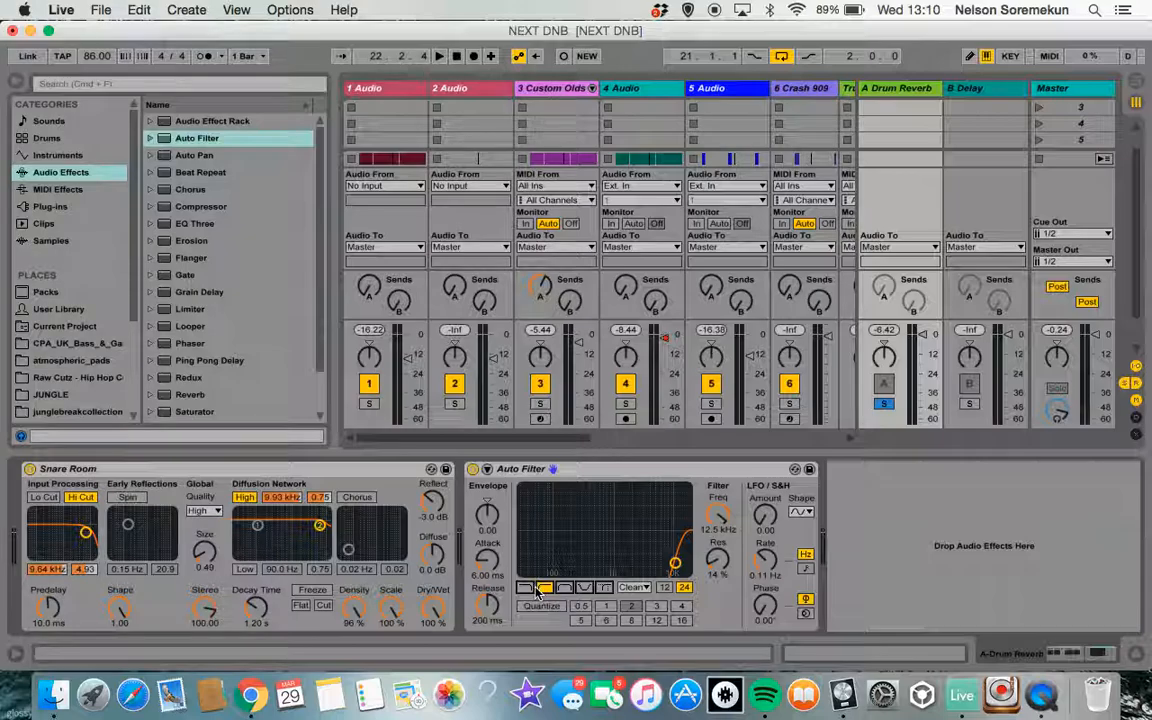
{"action": "left_click", "coordinate": [524, 588]}
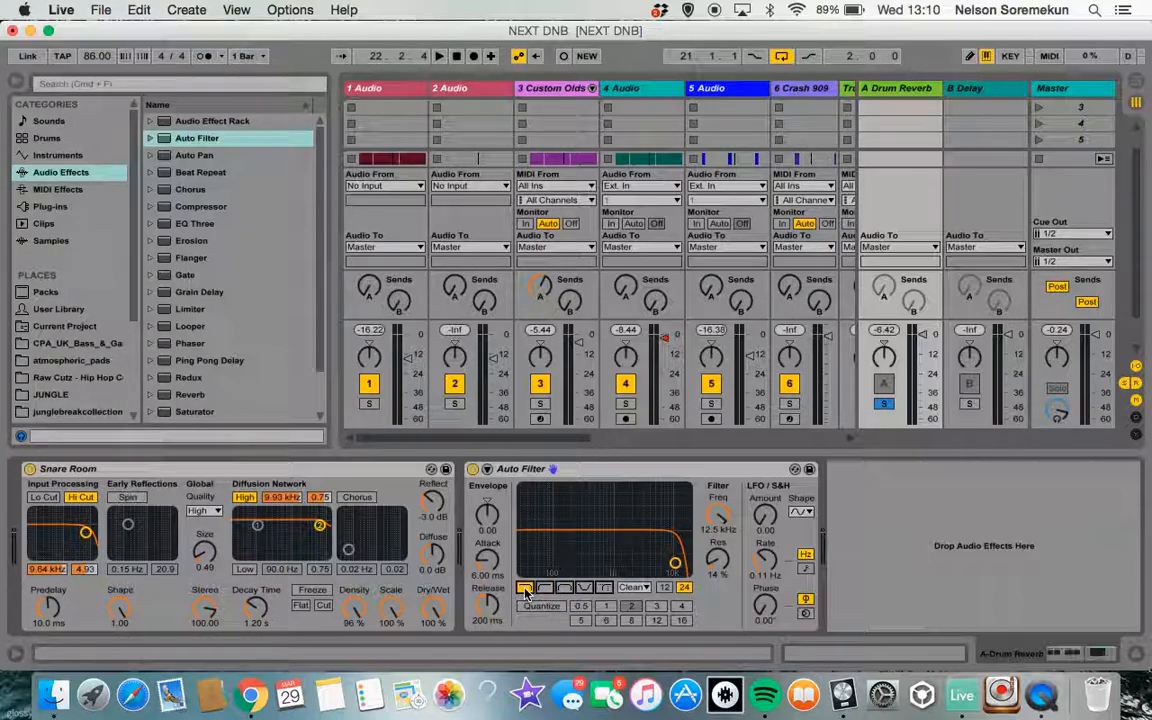
Play the loop, set the Auto Filter to high-pass at about 221 Hz with 2.7% resonance, and compare it bypassed and active.
{"action": "key", "text": "space"}
{"action": "left_click_drag", "start_coordinate": [675, 565], "coordinate": [565, 572]}
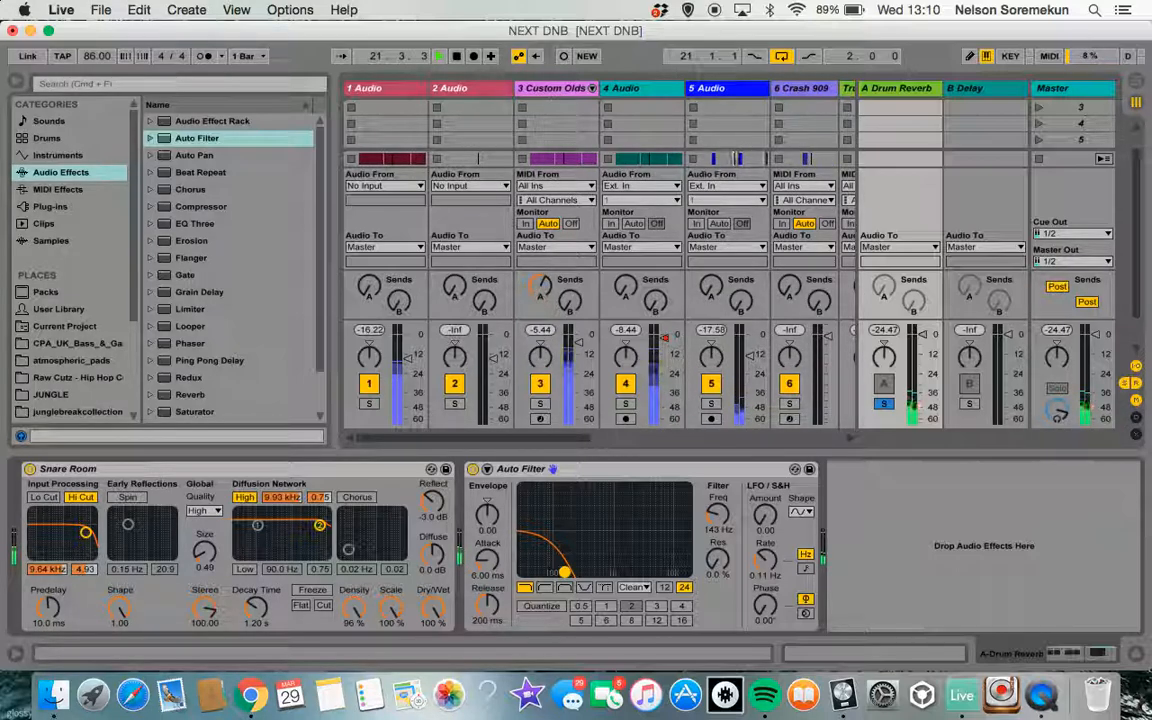
{"action": "left_click_drag", "start_coordinate": [565, 572], "coordinate": [552, 572]}
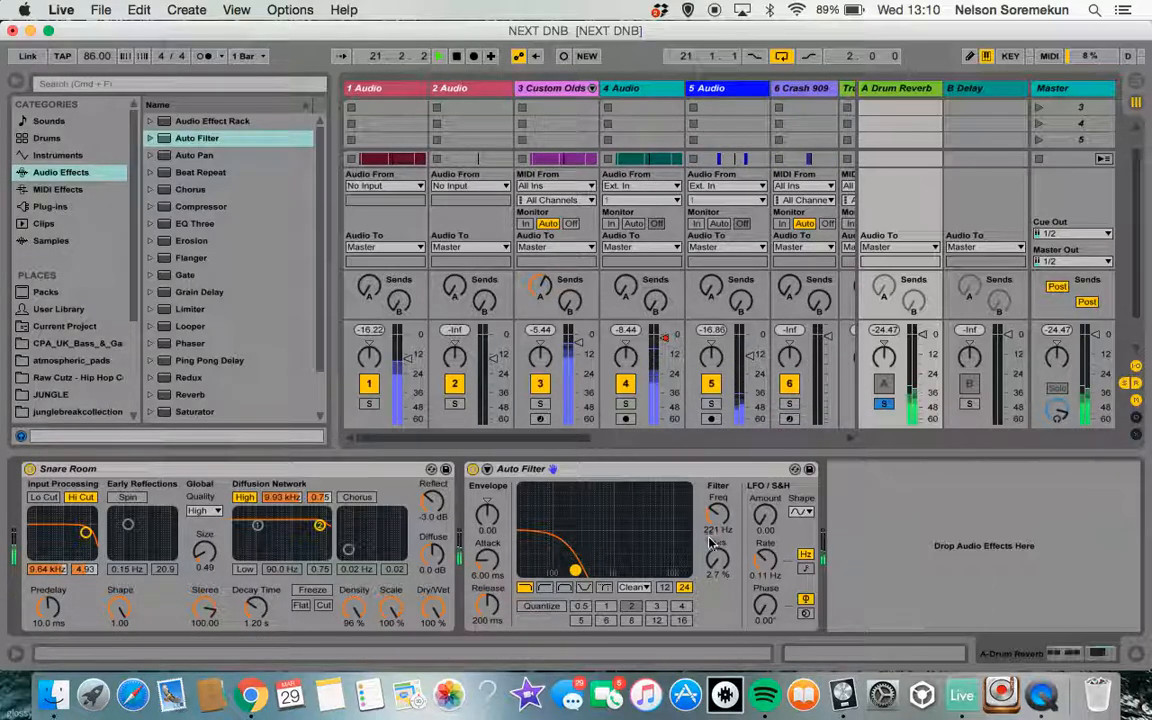
{"action": "left_click", "coordinate": [544, 588]}
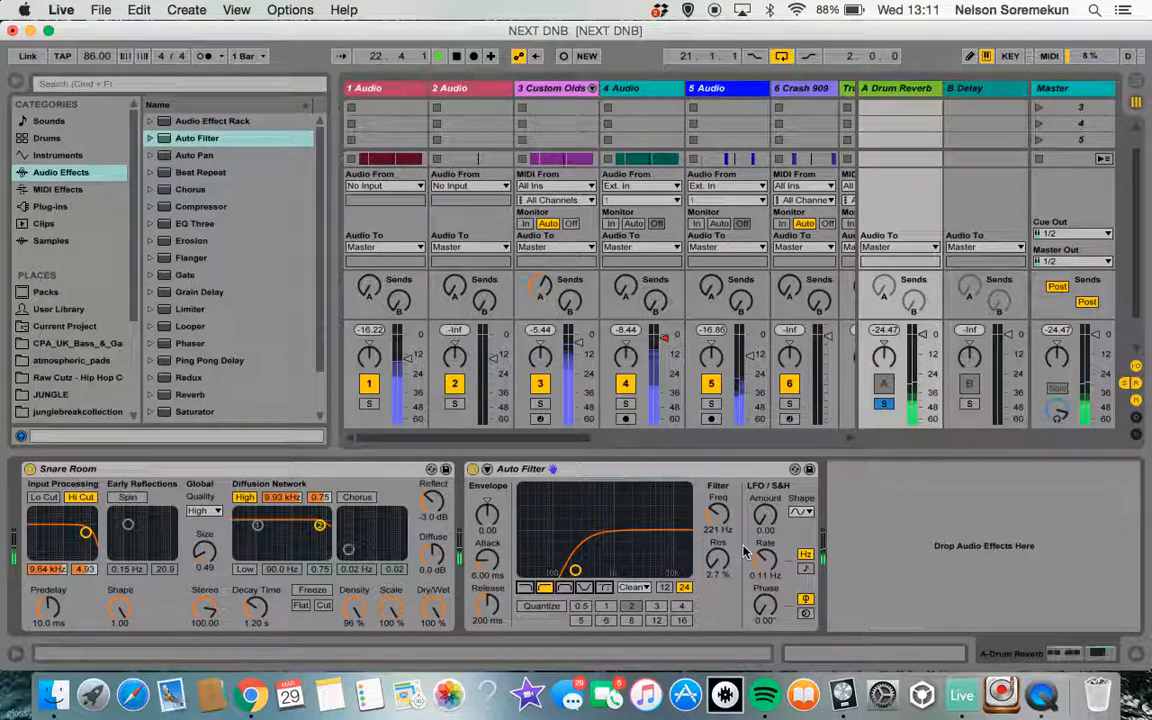
{"action": "left_click", "coordinate": [472, 469]}
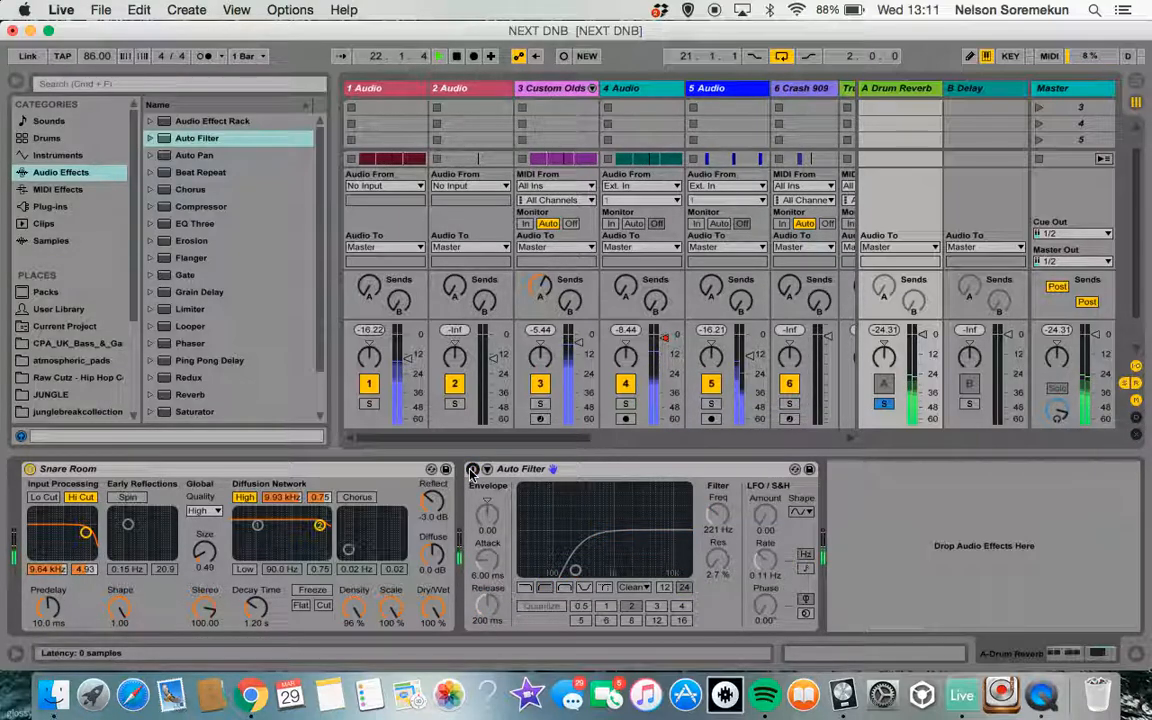
{"action": "left_click", "coordinate": [472, 469]}
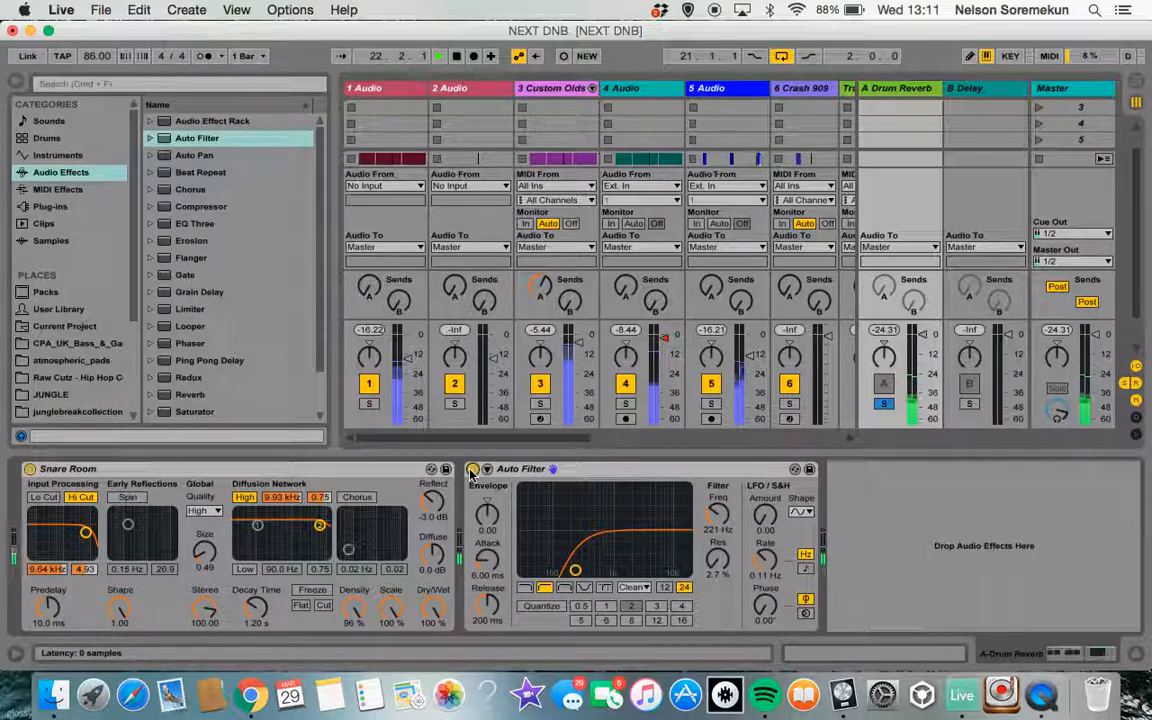
Add a second Auto Filter to the Drum Reverb return and set it to low-pass at about 8.64 kHz.
{"action": "double_click", "coordinate": [193, 141]}
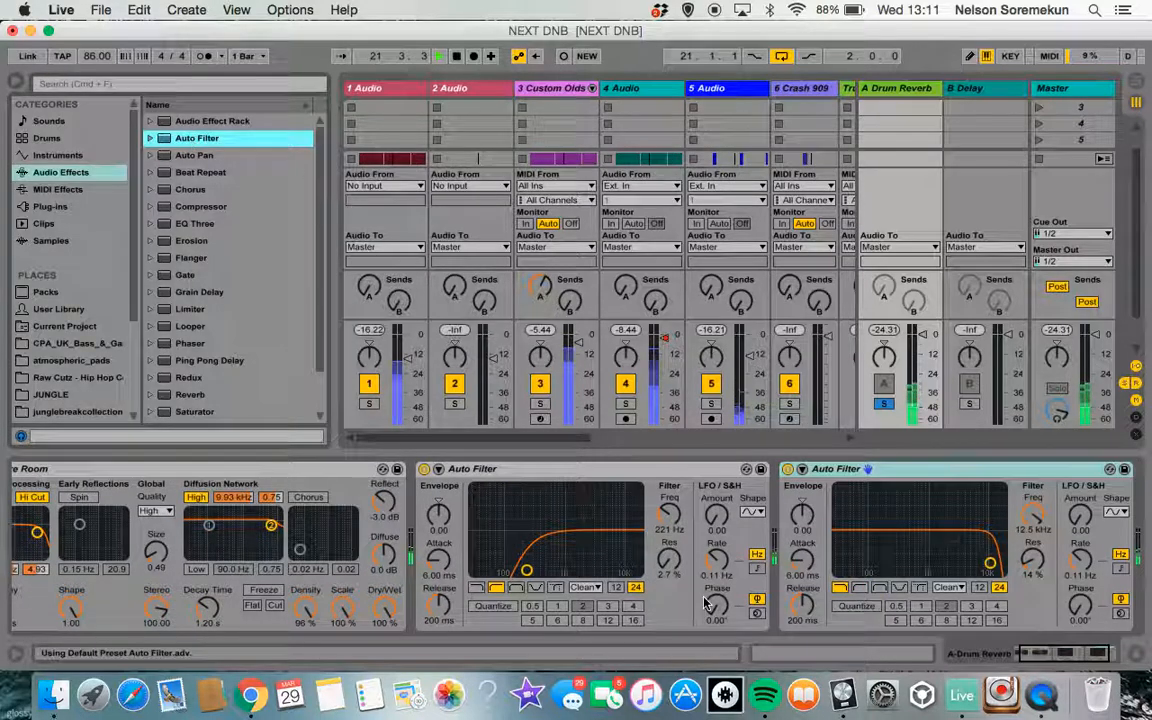
{"action": "left_click", "coordinate": [859, 589]}
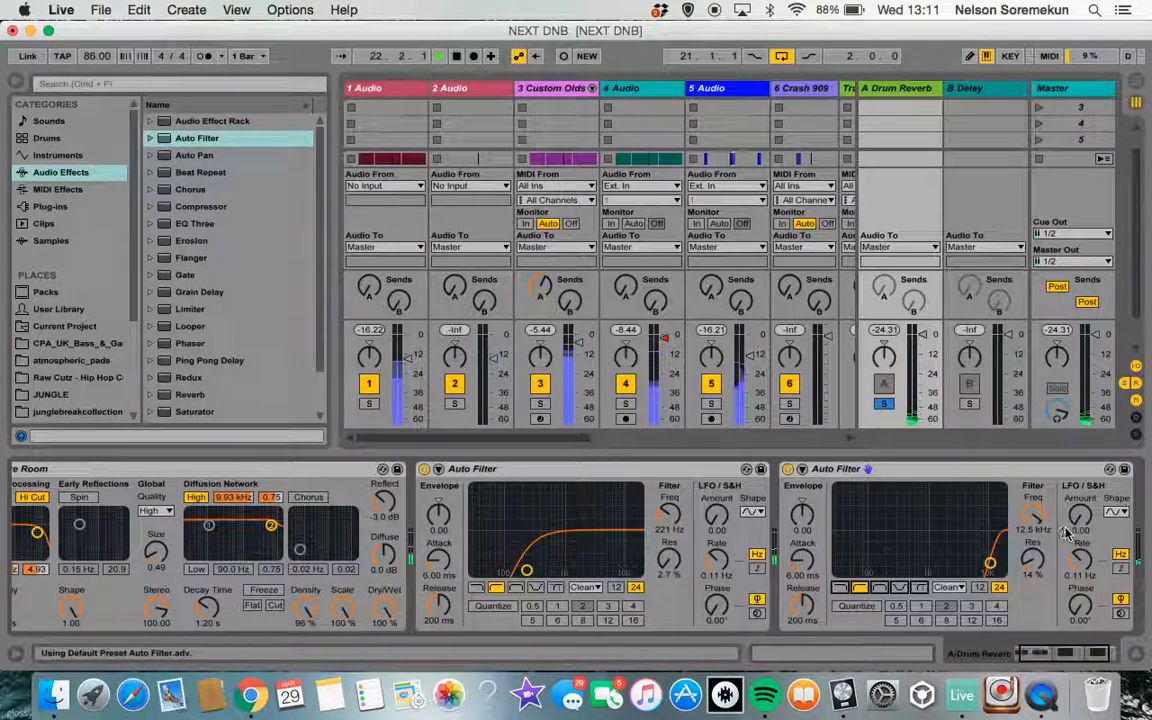
{"action": "left_click_drag", "start_coordinate": [991, 563], "coordinate": [965, 573]}
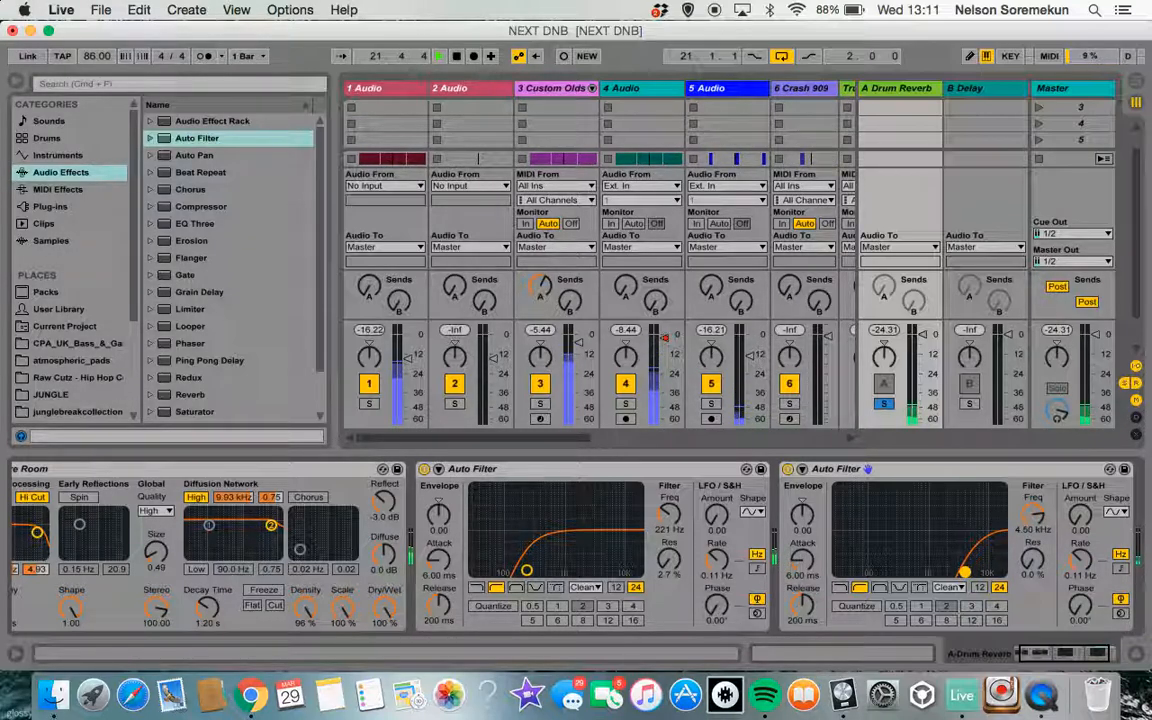
{"action": "left_click_drag", "start_coordinate": [965, 573], "coordinate": [972, 573]}
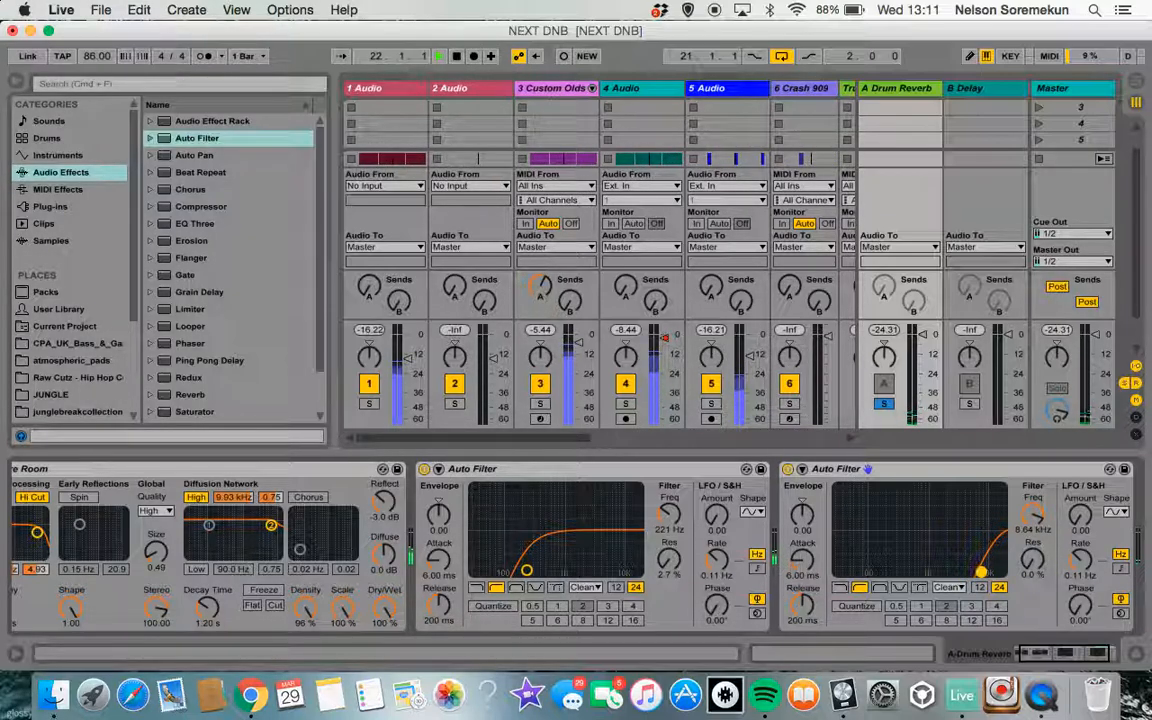
{"action": "left_click", "coordinate": [839, 587]}
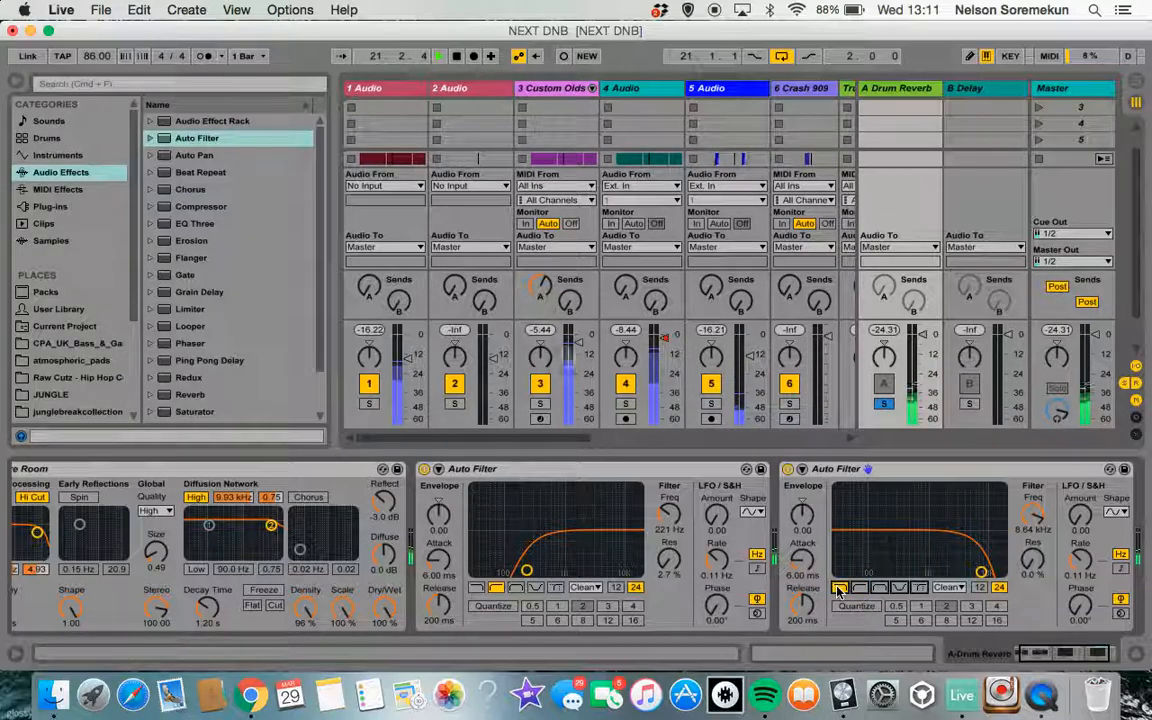
Compare the return with the low-pass filter bypassed and active, and lower its cutoff to about 7.71 kHz.
{"action": "left_click", "coordinate": [787, 469]}
{"action": "left_click", "coordinate": [787, 469]}
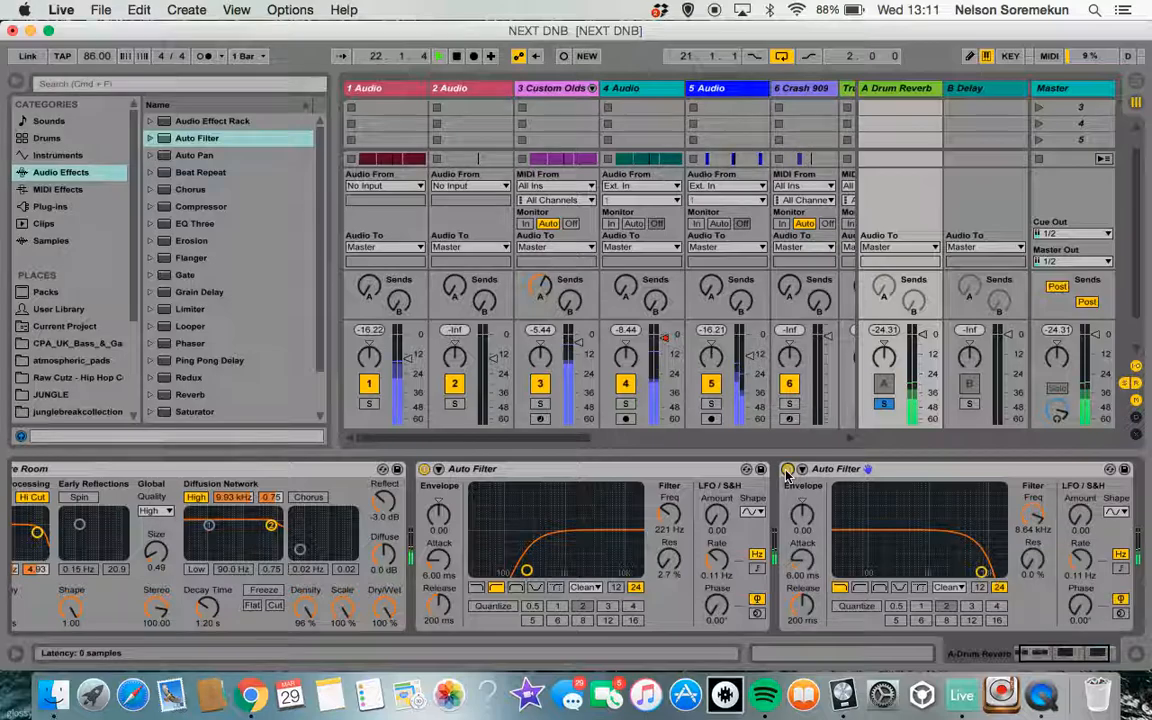
{"action": "left_click", "coordinate": [787, 469]}
{"action": "left_click", "coordinate": [787, 469]}
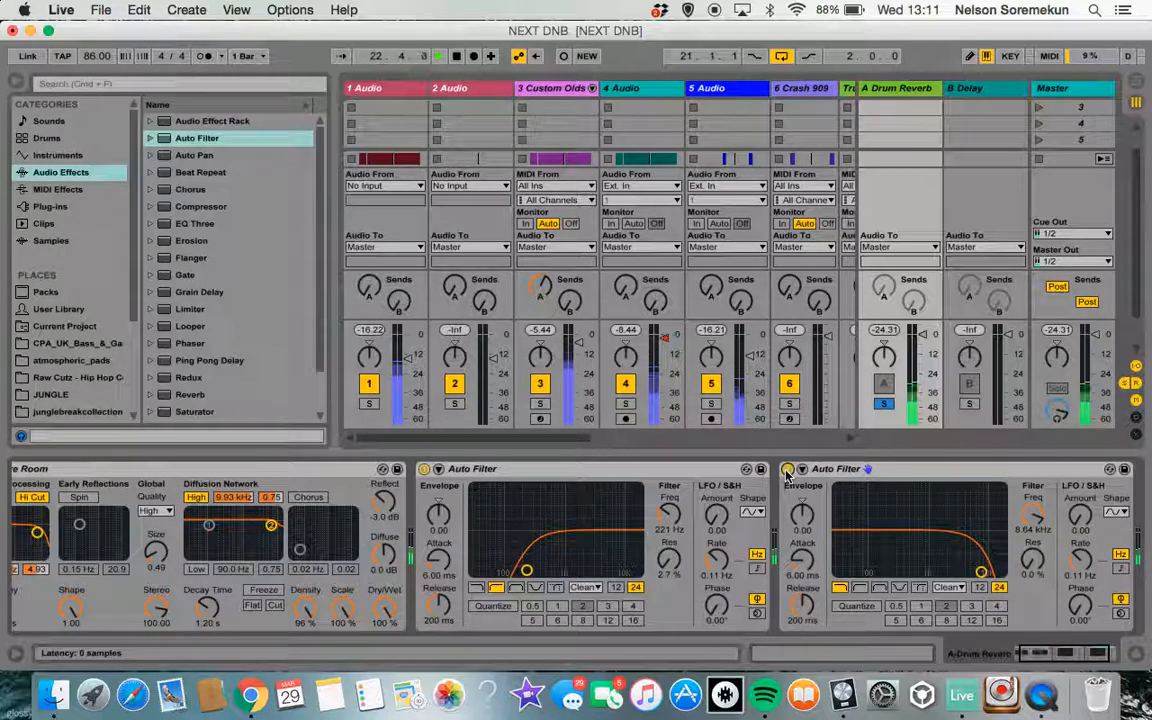
{"action": "left_click_drag", "start_coordinate": [1035, 528], "coordinate": [1035, 529]}
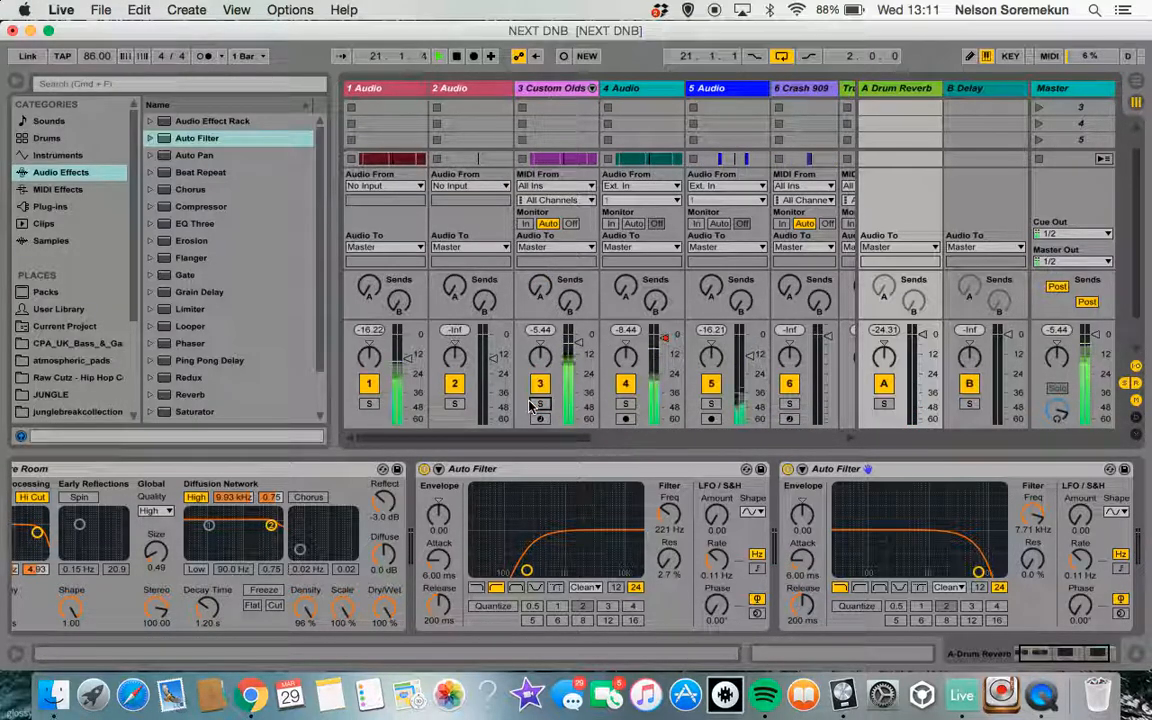
Solo the 3 Custom Oldschool drum track, raise its Drum Reverb send to about -13 dB, and compare both filters bypassed and active.
{"action": "left_click", "coordinate": [540, 404]}
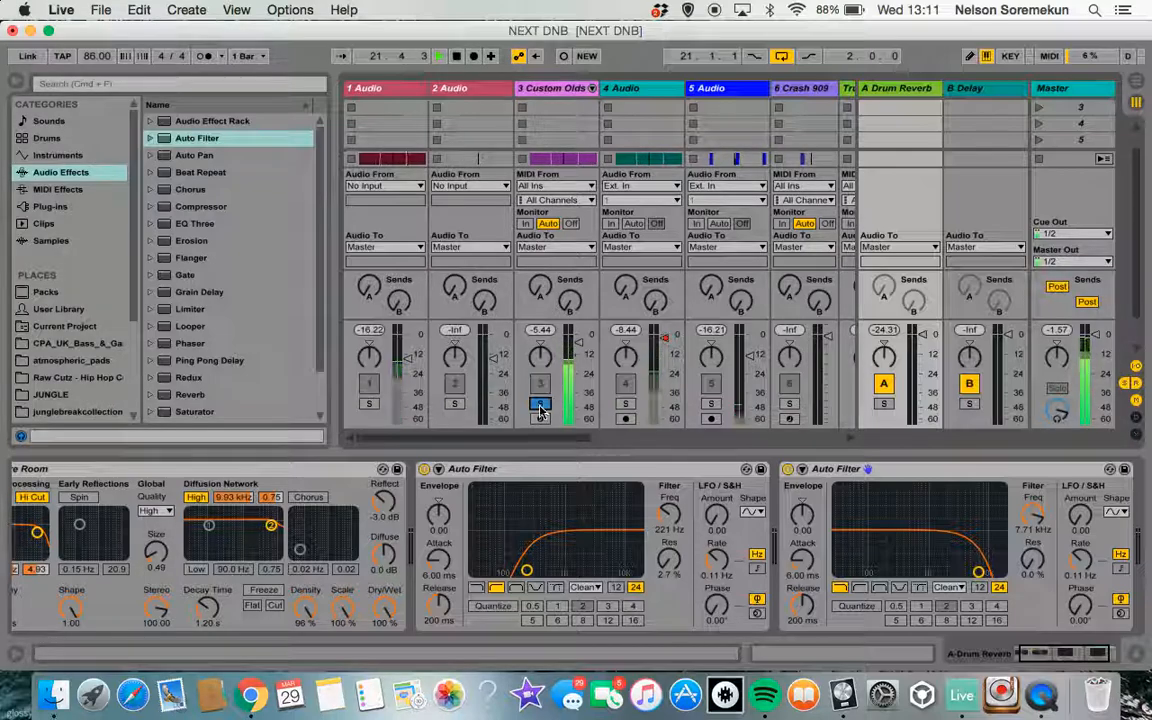
{"action": "left_click_drag", "start_coordinate": [540, 287], "coordinate": [540, 282]}
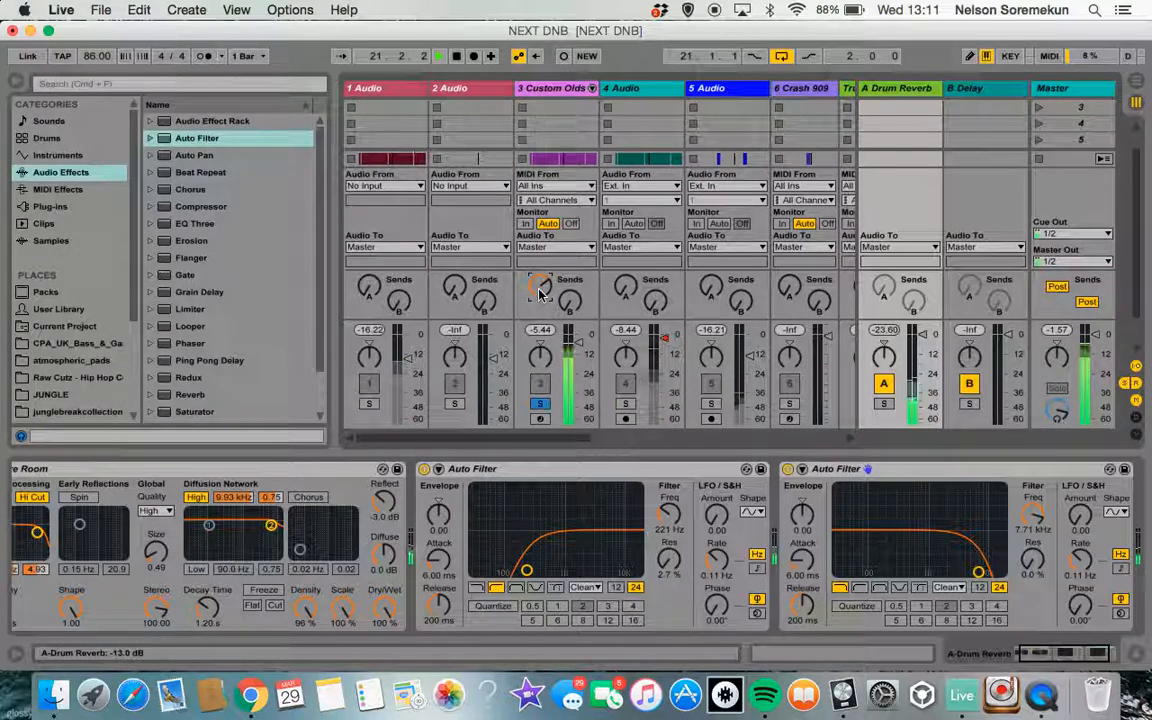
{"action": "left_click", "coordinate": [424, 469]}
{"action": "left_click", "coordinate": [788, 469]}
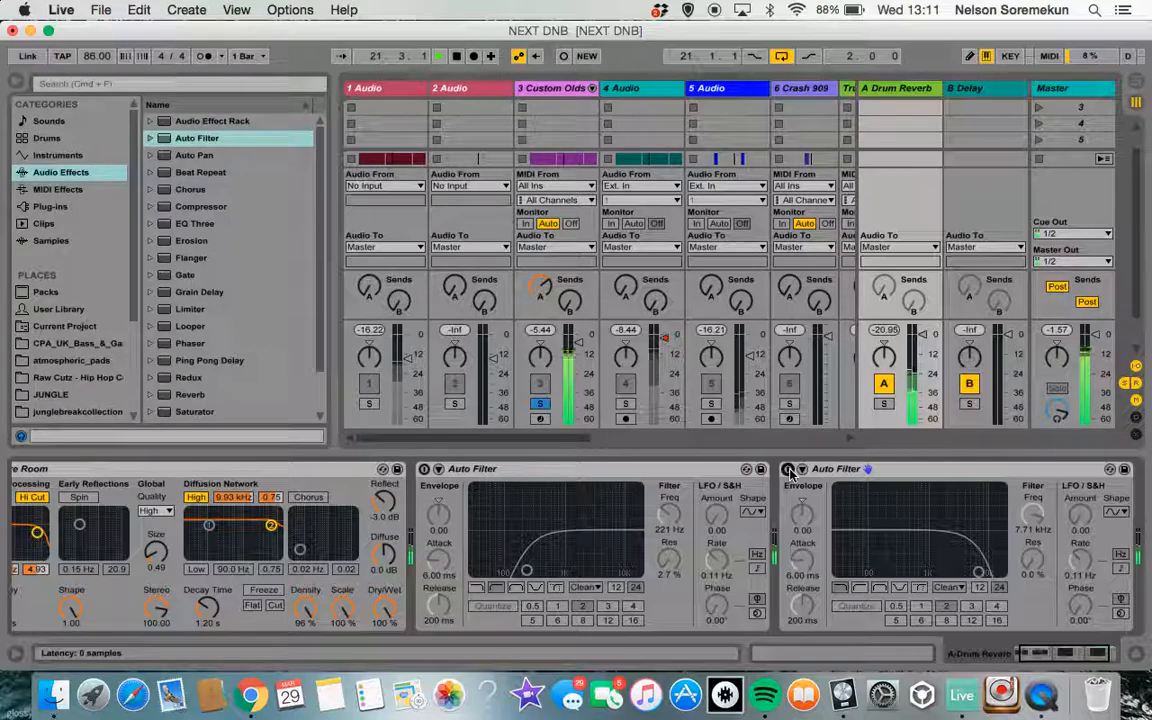
{"action": "left_click", "coordinate": [789, 470]}
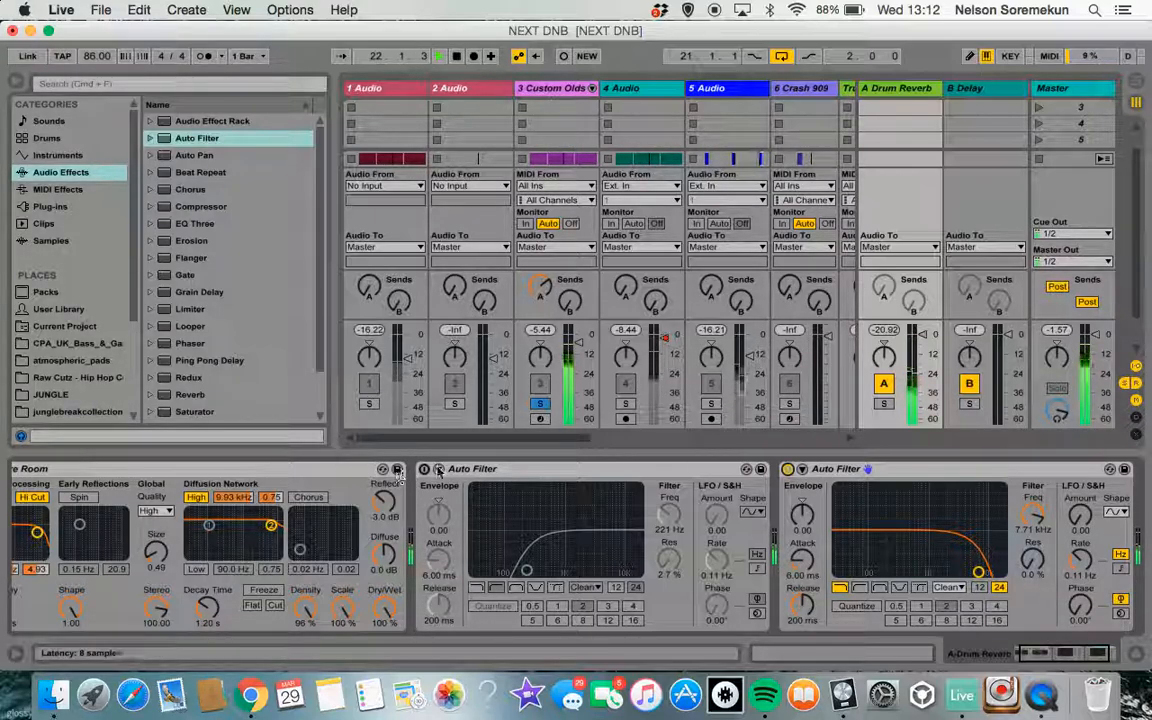
{"action": "left_click", "coordinate": [424, 469]}
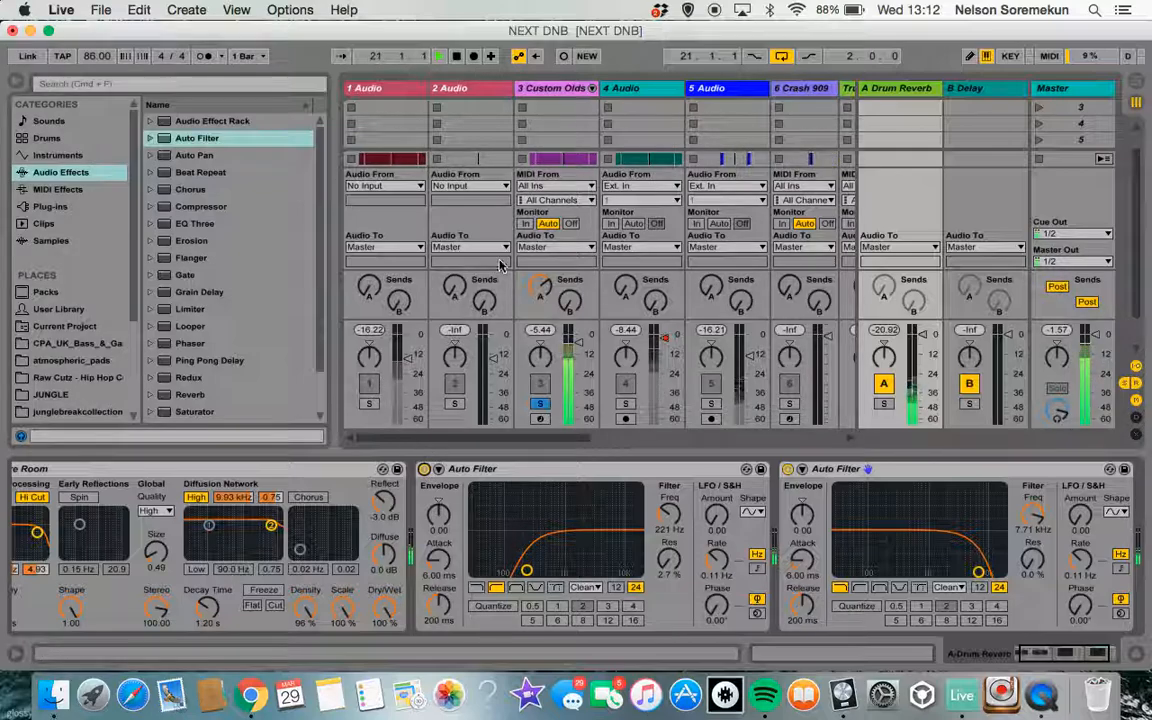
Lower the 3 Custom Oldschool track's Drum Reverb send slightly, and compare the playing loop with both return filters bypassed and active.
{"action": "left_click_drag", "start_coordinate": [535, 289], "coordinate": [535, 291]}
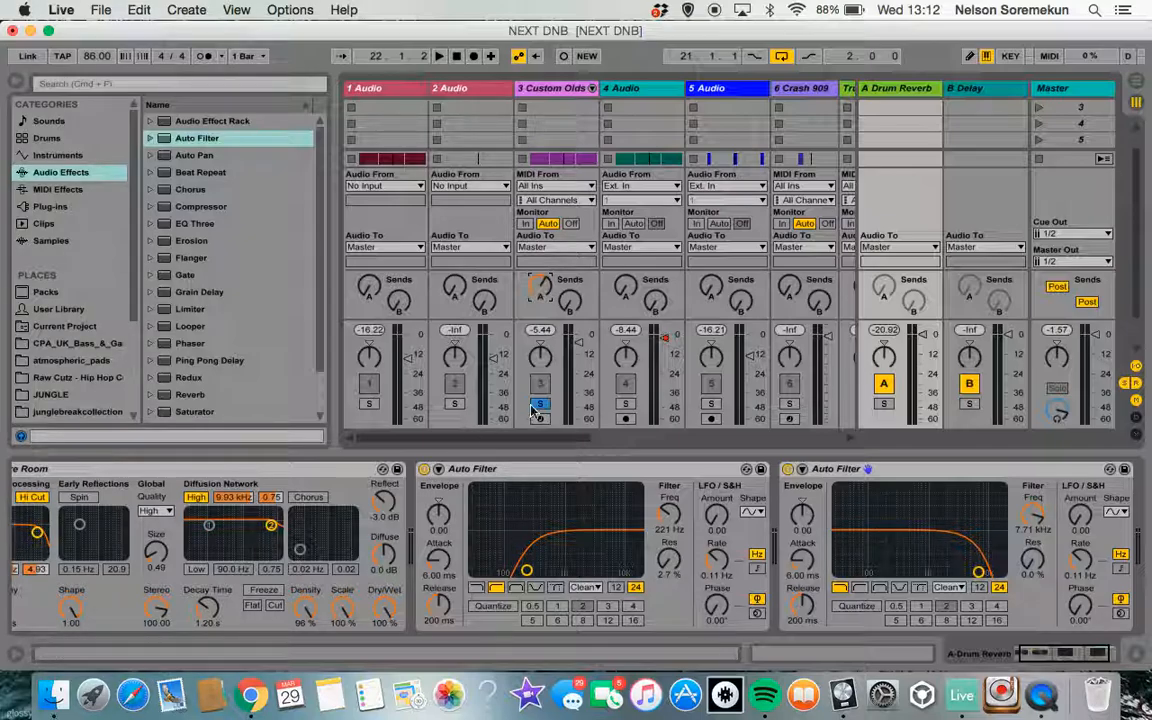
{"action": "key", "text": "space"}
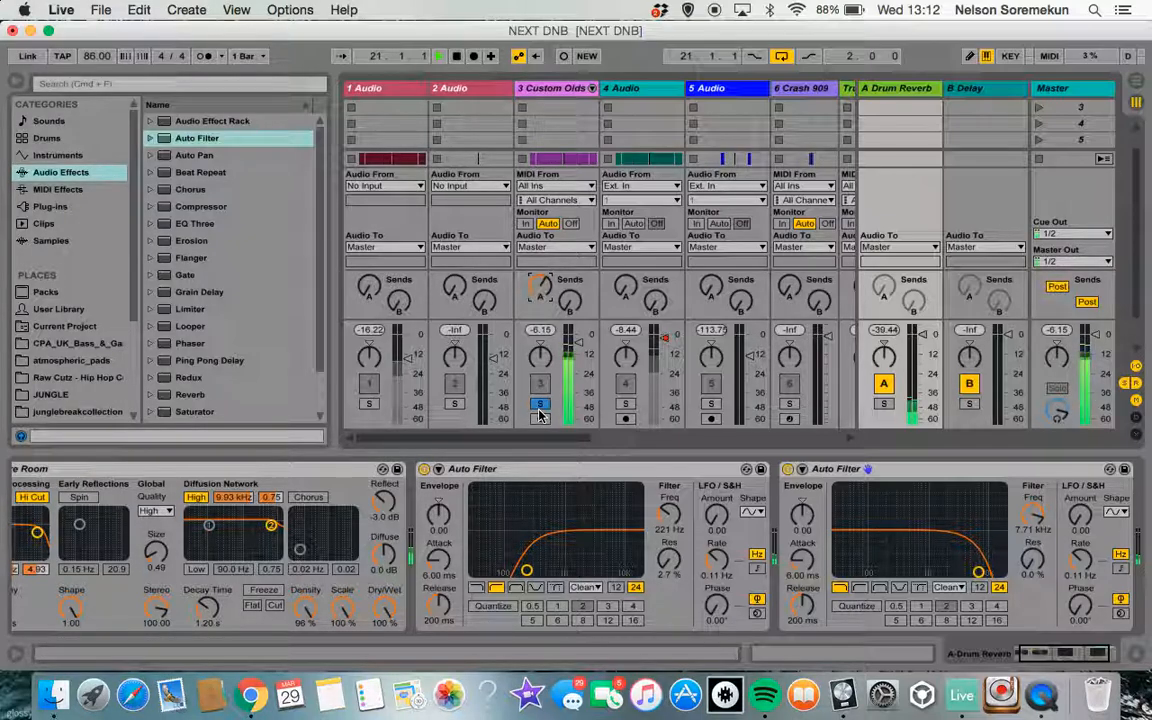
{"action": "left_click", "coordinate": [424, 469]}
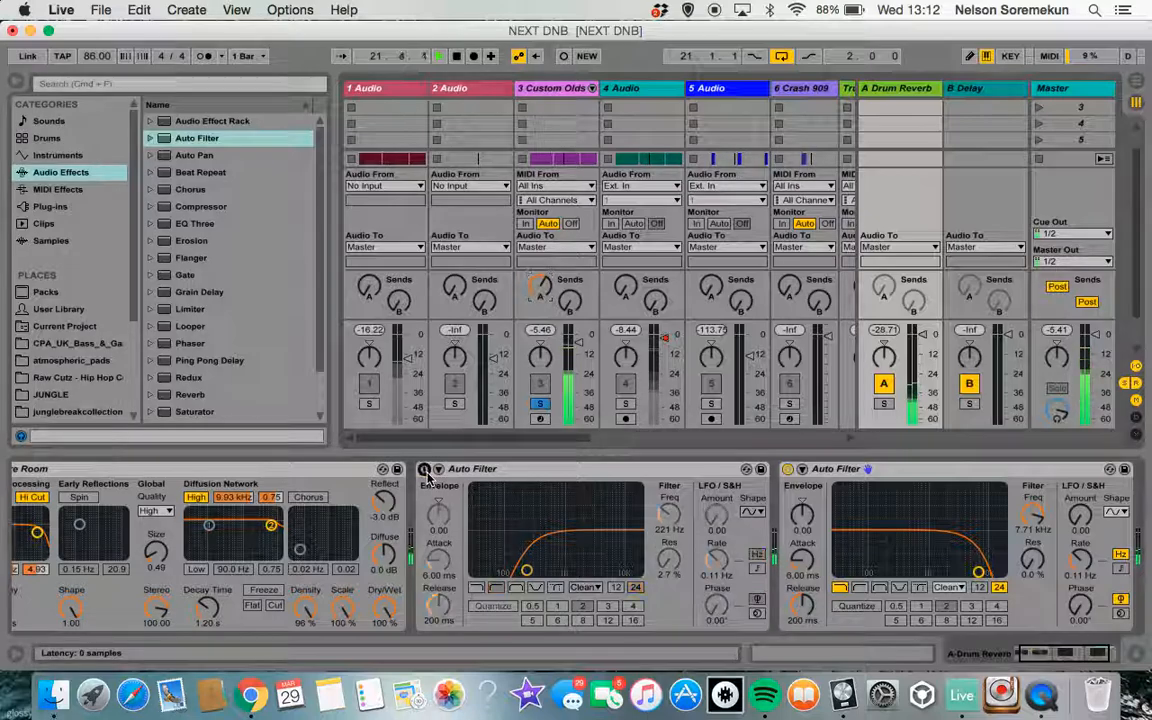
{"action": "left_click", "coordinate": [789, 469]}
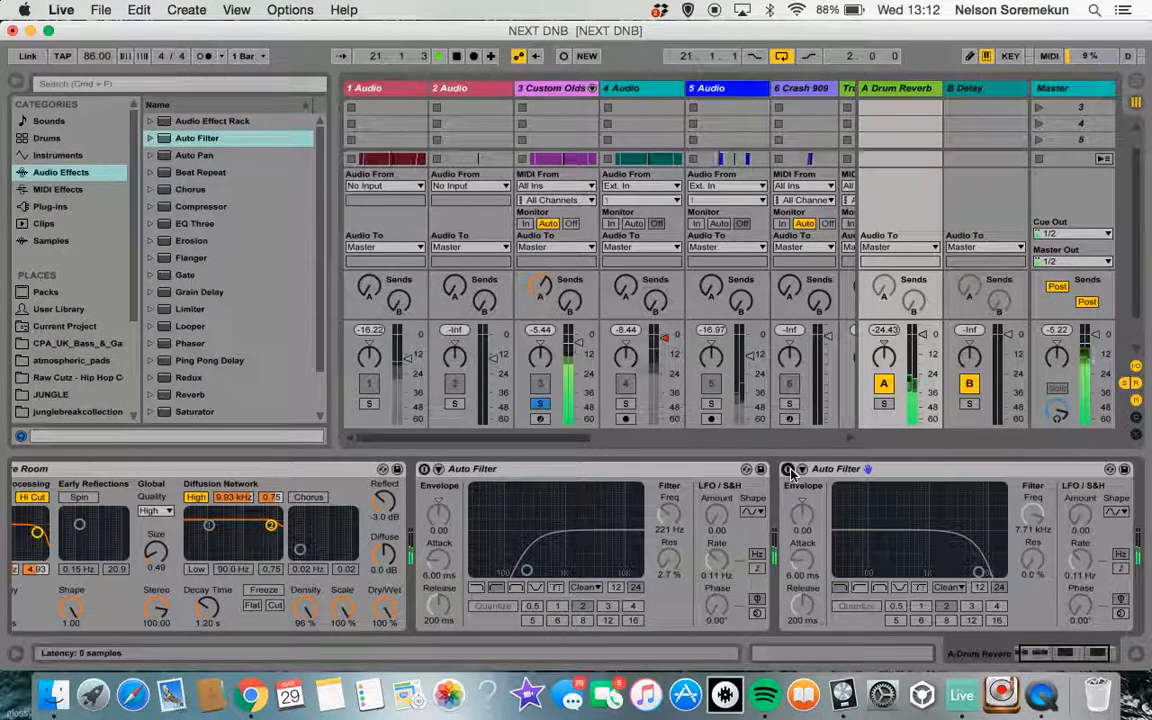
{"action": "left_click", "coordinate": [789, 469]}
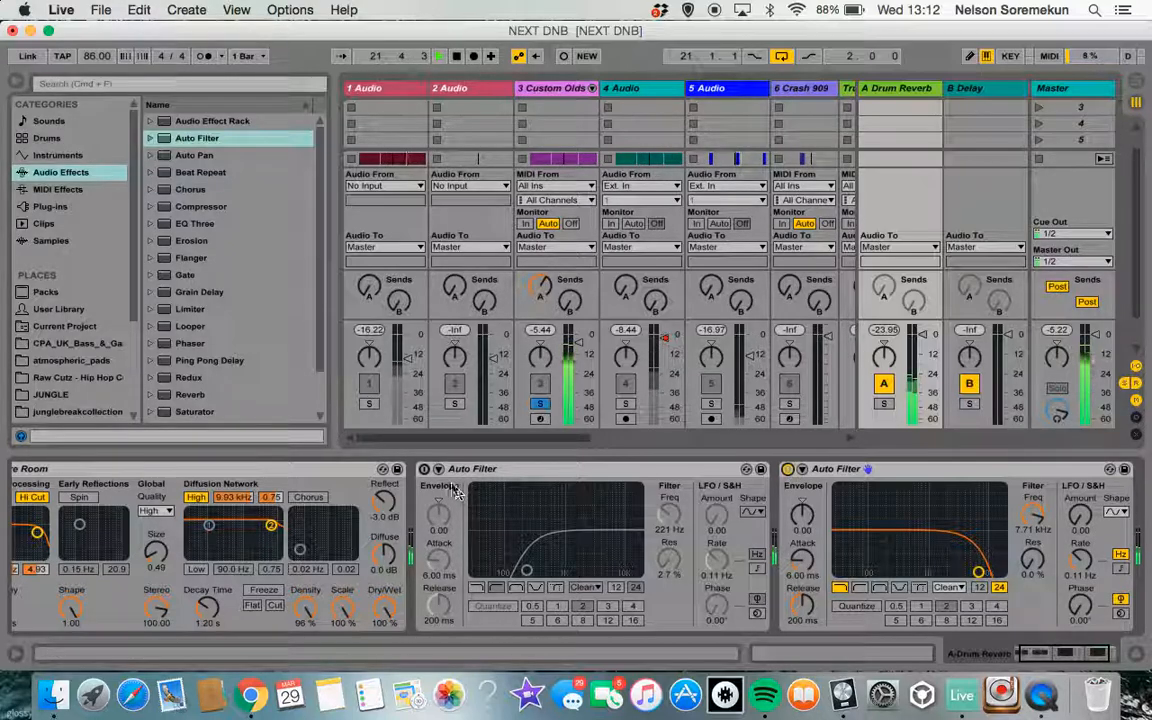
{"action": "left_click", "coordinate": [424, 469]}
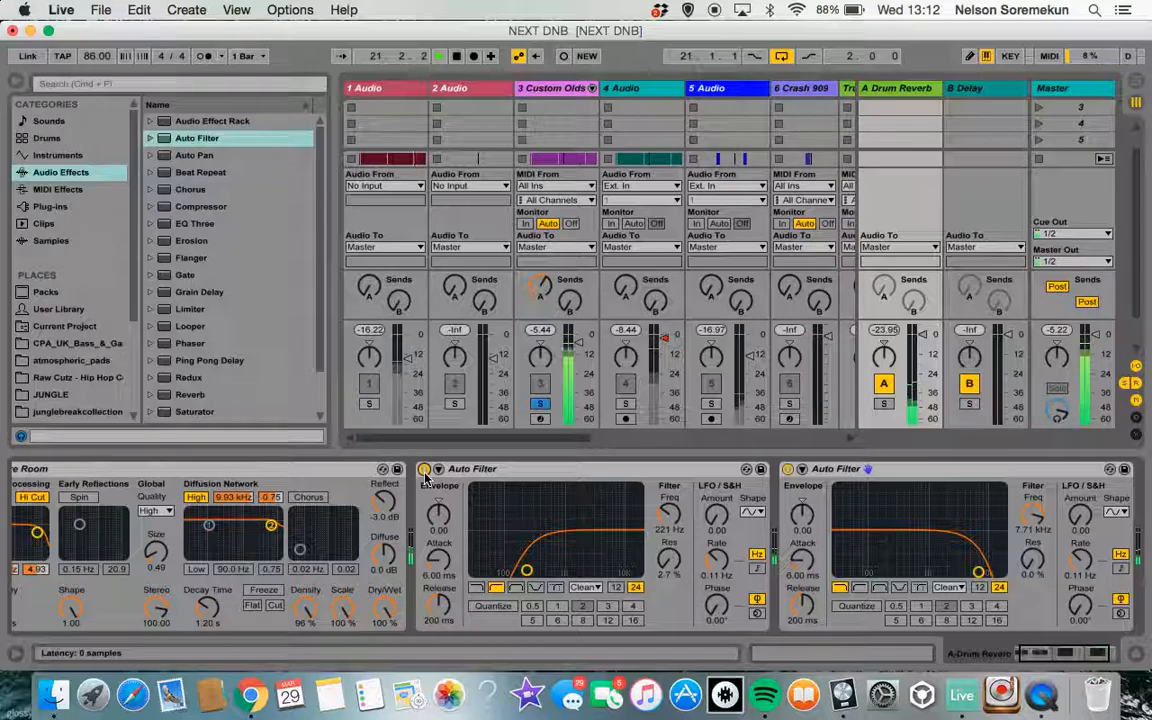
Solo the 1 Audio track and raise its Drum Reverb send to about -25 dB.
{"action": "left_click", "coordinate": [370, 403]}
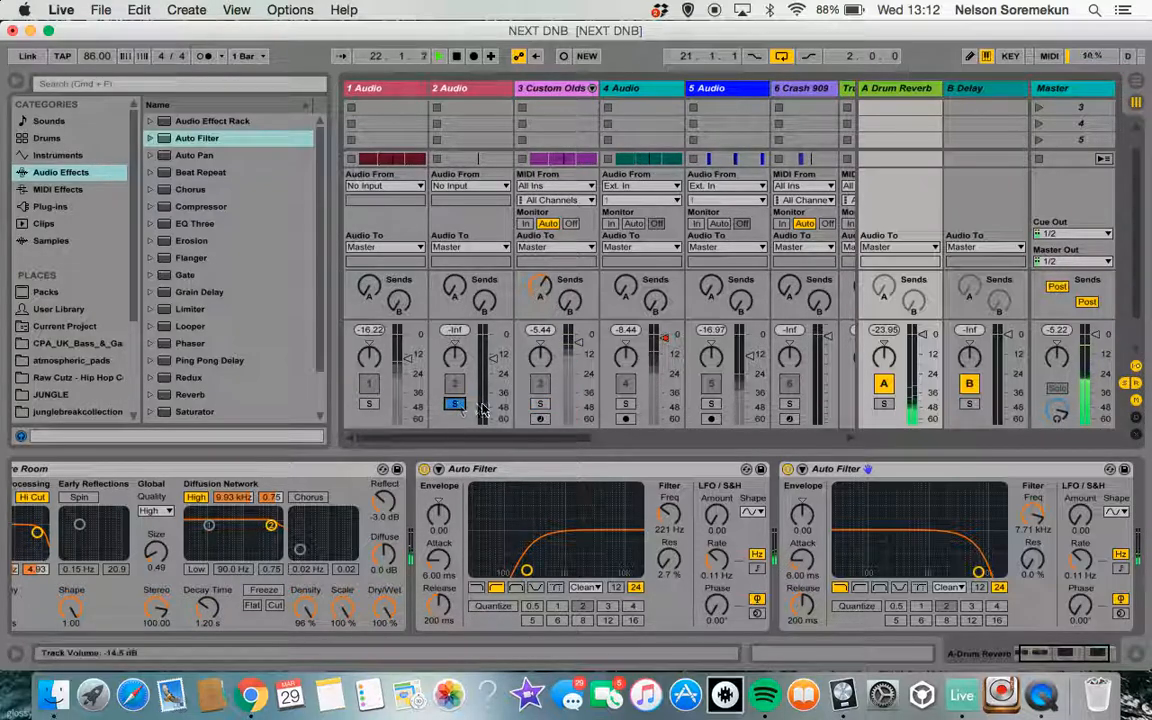
{"action": "left_click", "coordinate": [370, 403]}
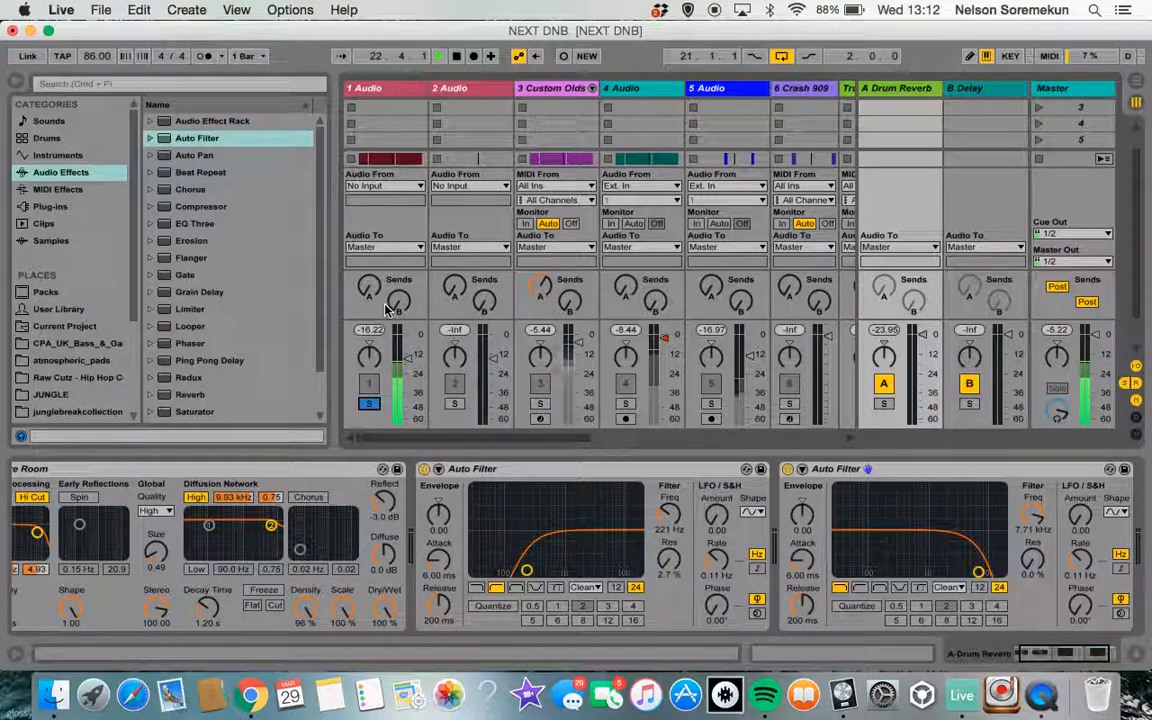
{"action": "mouse_move", "coordinate": [367, 297]}
{"action": "left_mouse_down"}
{"action": "mouse_move", "coordinate": [367, 272]}
{"action": "mouse_move", "coordinate": [367, 287]}
{"action": "left_mouse_up"}
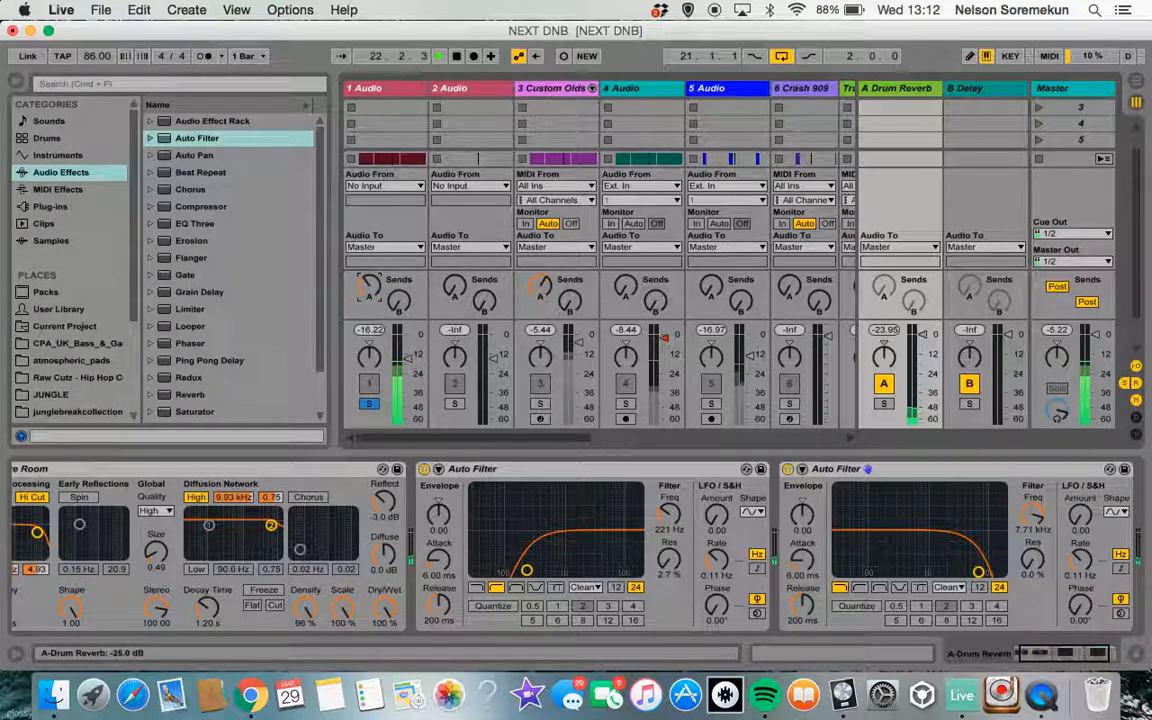
Solo the 3 Custom Oldschool track alongside 1 Audio and set its Drum Reverb send to -15 dB.
{"action": "left_click", "coordinate": [541, 405]}
{"action": "left_click", "coordinate": [540, 288]}
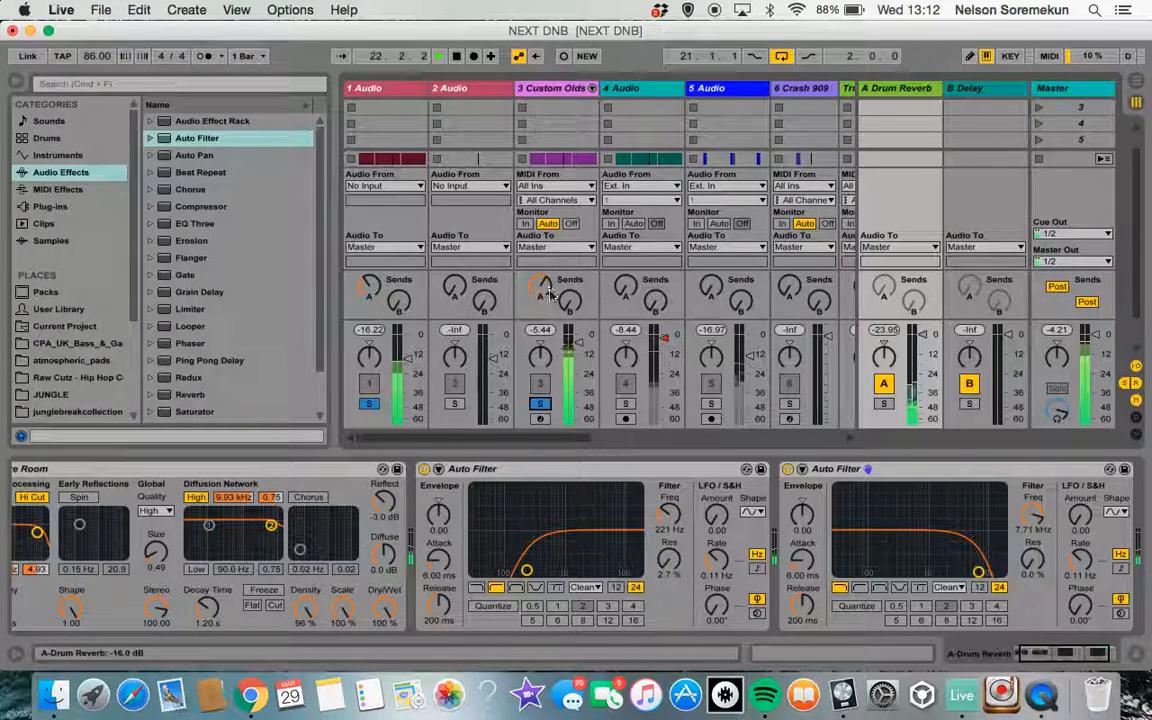
{"action": "left_click_drag", "start_coordinate": [545, 284], "coordinate": [545, 281]}
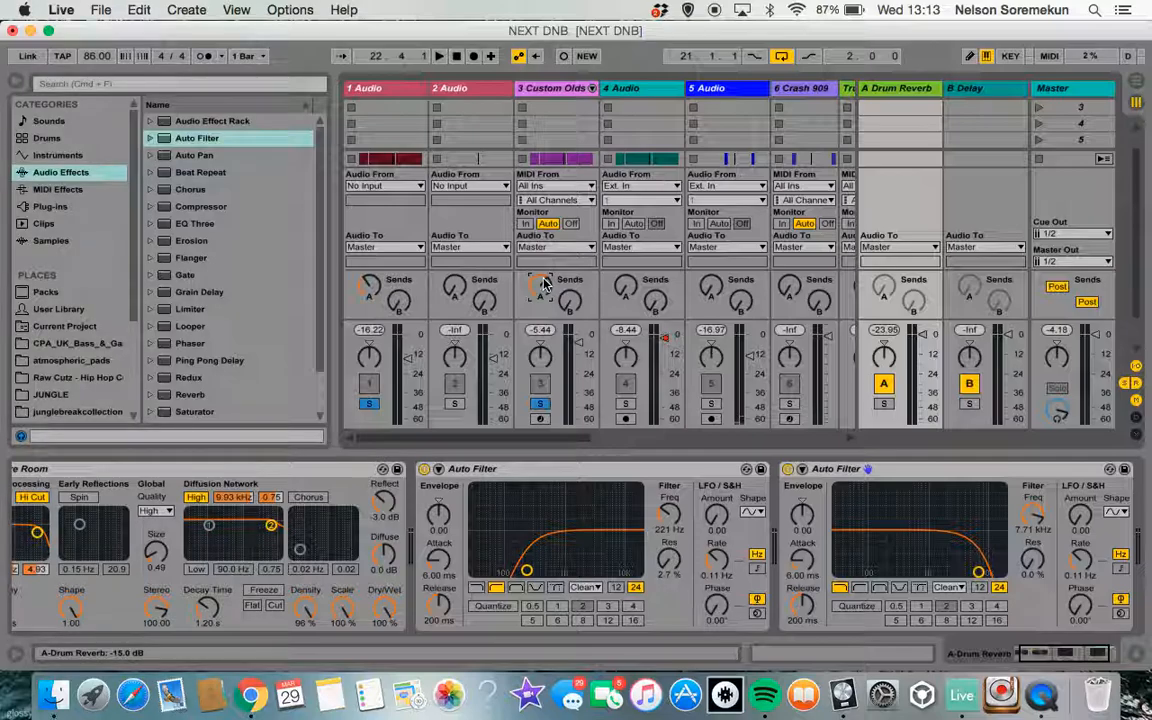
Play both soloed tracks with the two return filters bypassed and active, and clear the solos to hear the full loop before stopping.
{"action": "key", "text": "space"}
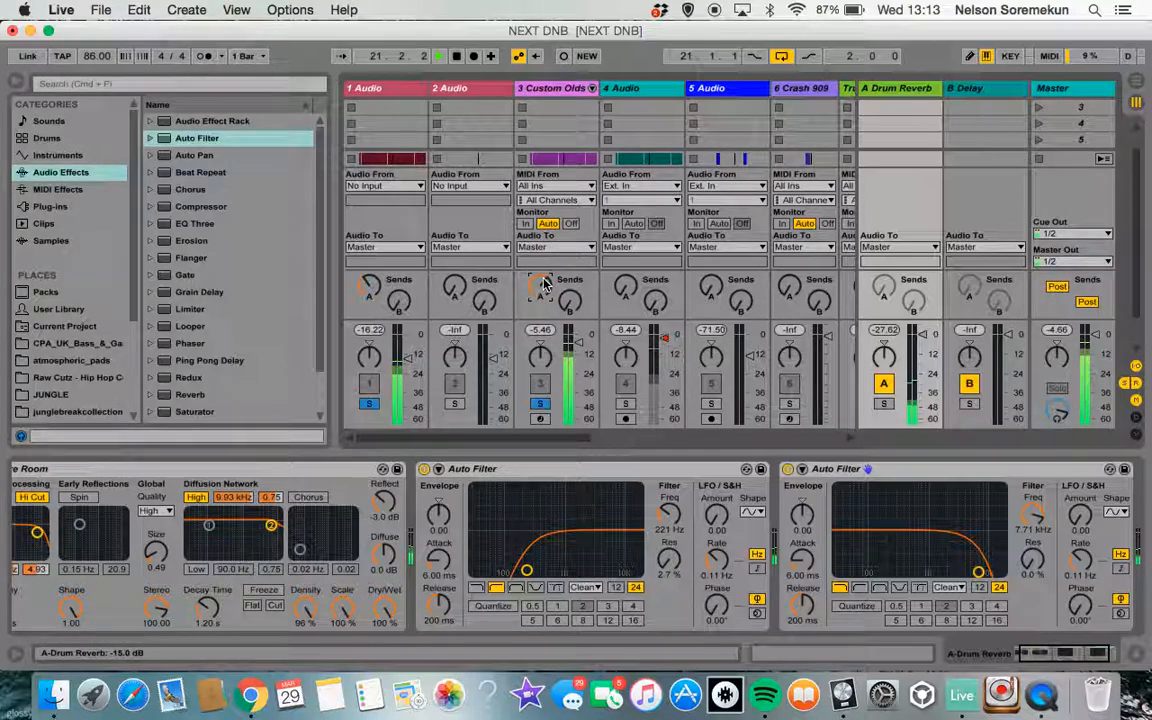
{"action": "left_click", "coordinate": [424, 469]}
{"action": "left_click", "coordinate": [788, 469]}
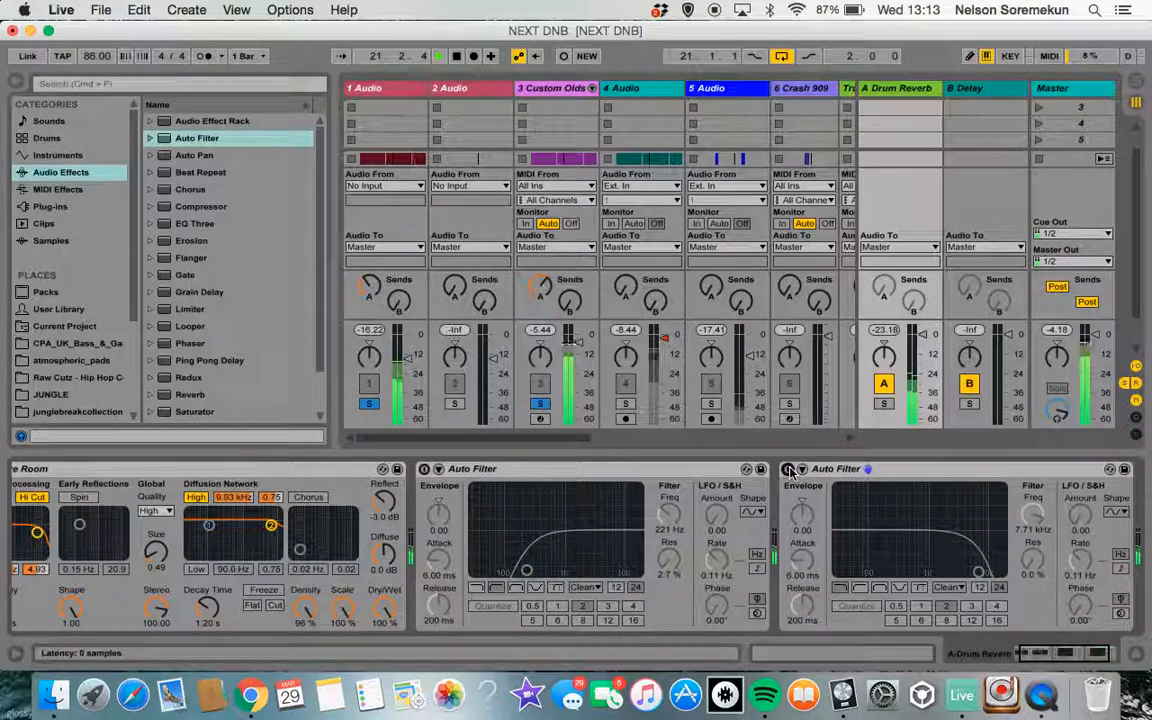
{"action": "left_click", "coordinate": [788, 469]}
{"action": "left_click", "coordinate": [424, 469]}
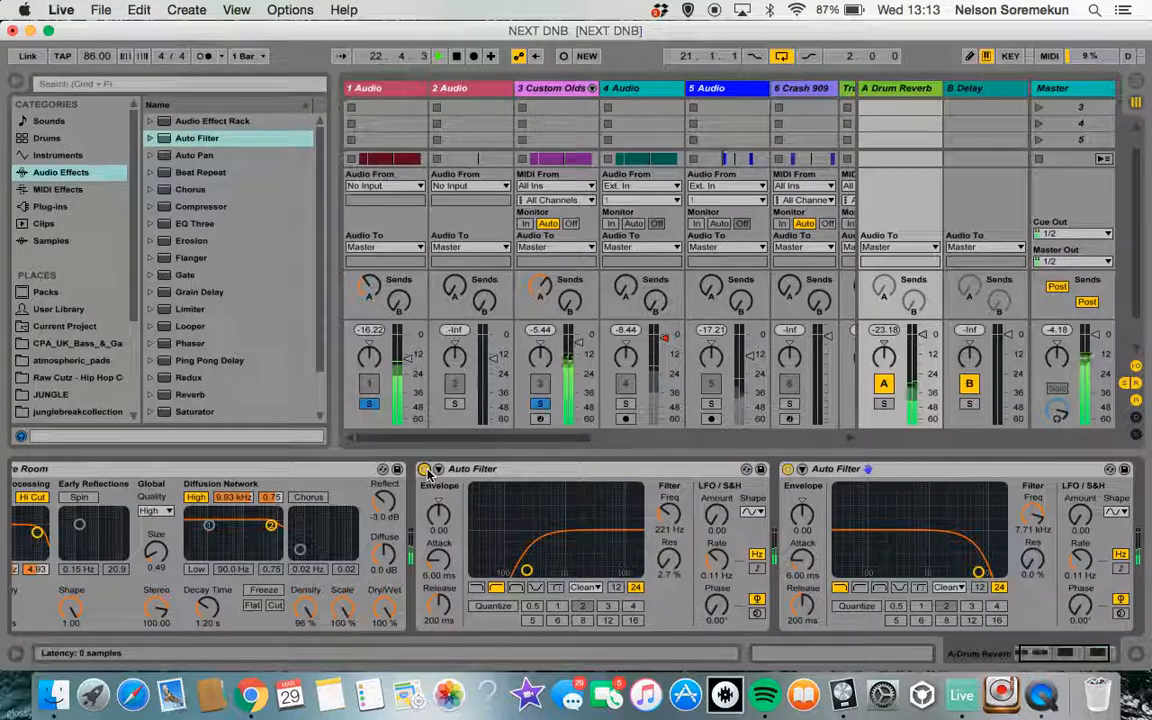
{"action": "left_click", "coordinate": [370, 404]}
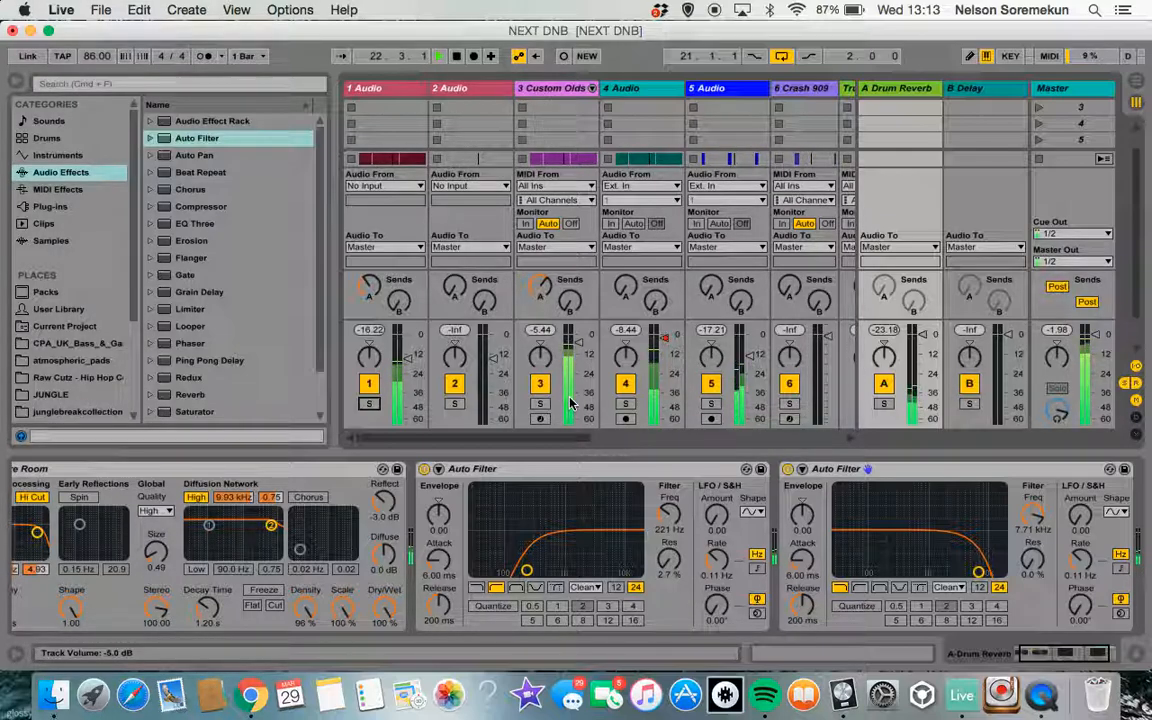
{"action": "key", "text": "space"}
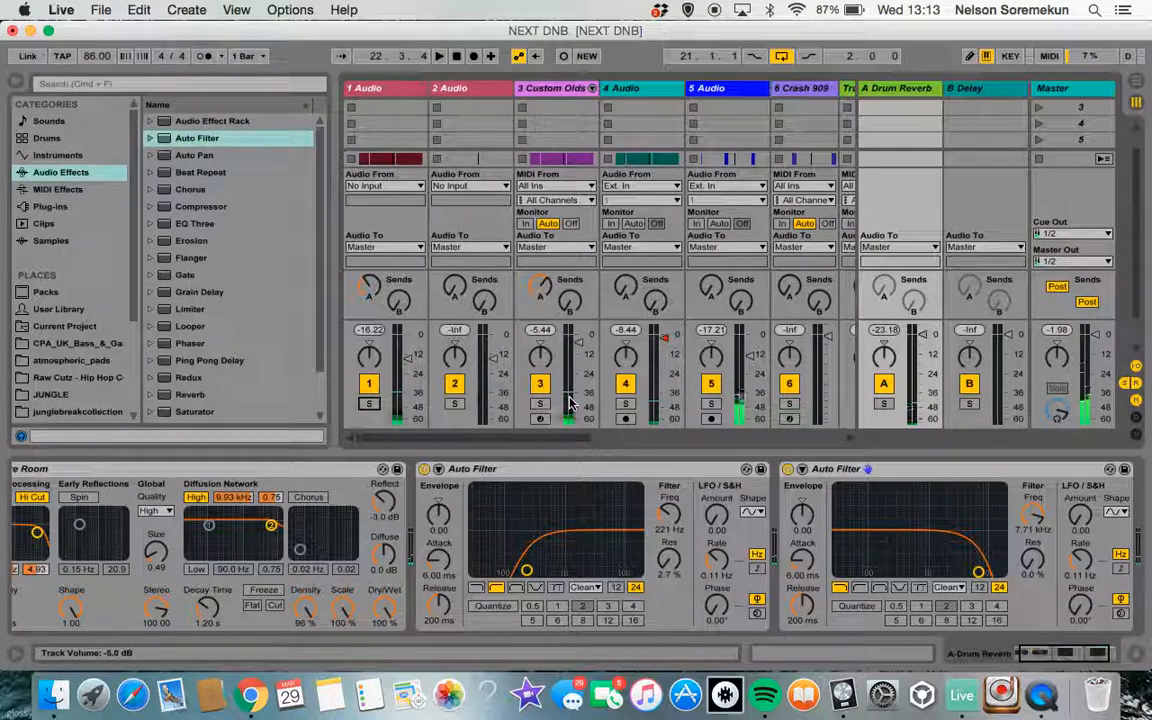